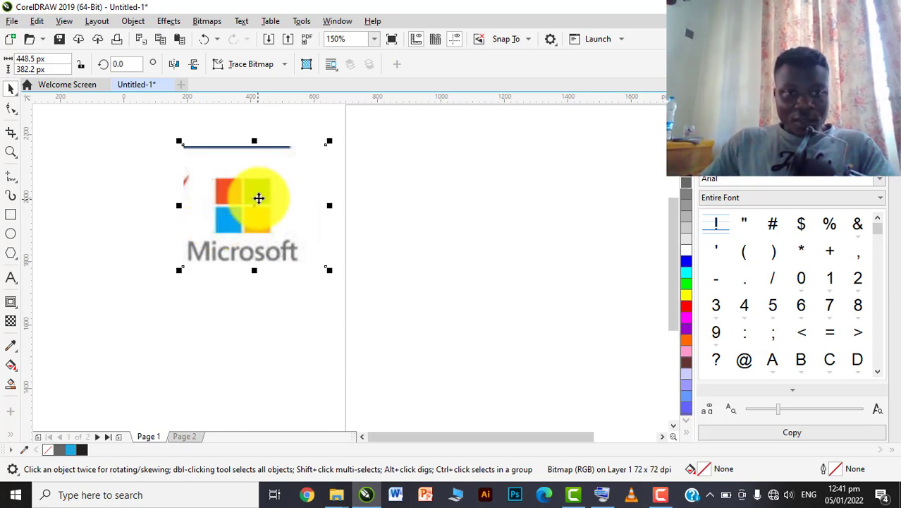
# - Move the Microsoft logo bitmap further from the page and draw a square of about 267 px across the page's edge
pyautogui.moveTo(257, 195); pyautogui.dragTo(158, 199)
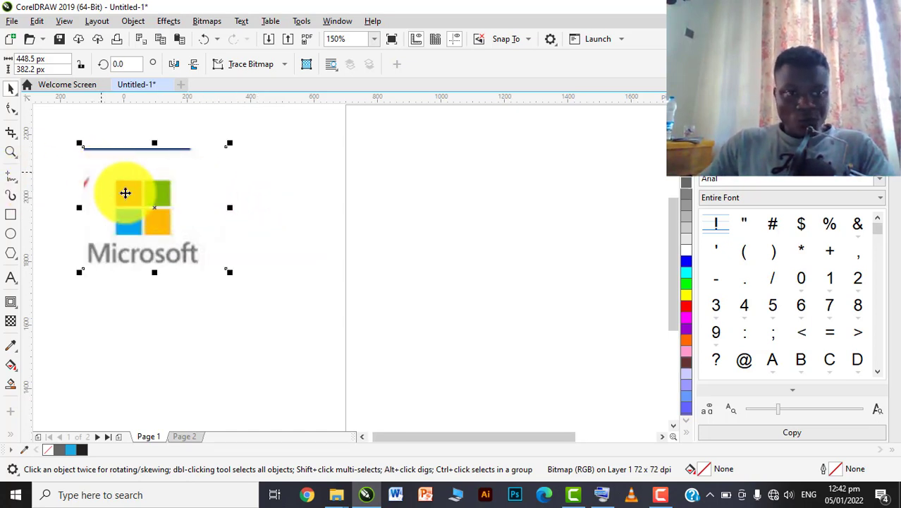
pyautogui.click(11, 214)
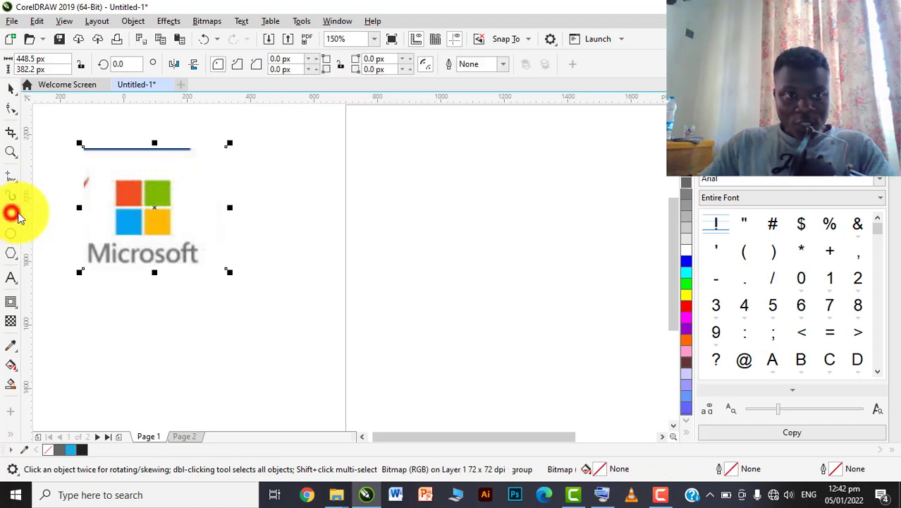
pyautogui.click(330, 182)
pyautogui.moveTo(346, 209); pyautogui.dragTo(418, 268)
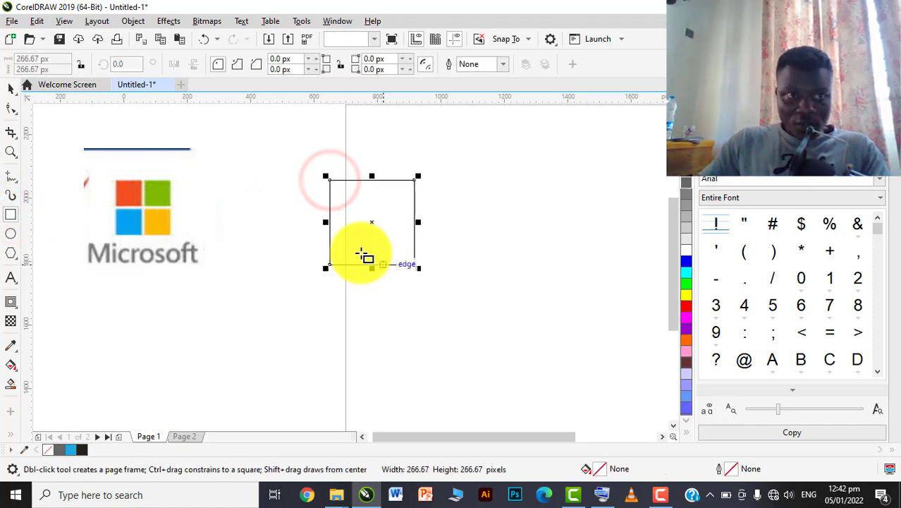
pyautogui.click(10, 86)
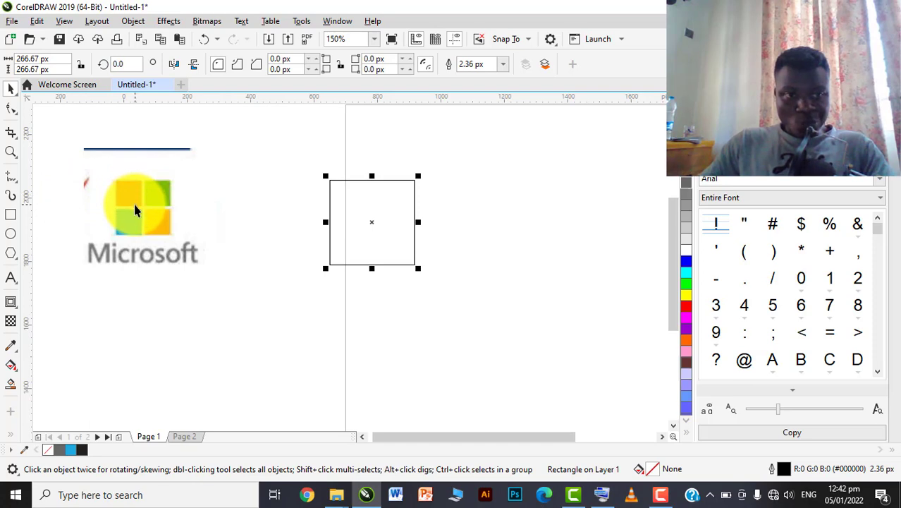
# - Draw a rectangle of about 172 × 175 px around the four coloured squares of the logo bitmap
pyautogui.scroll(2, 124, 183)
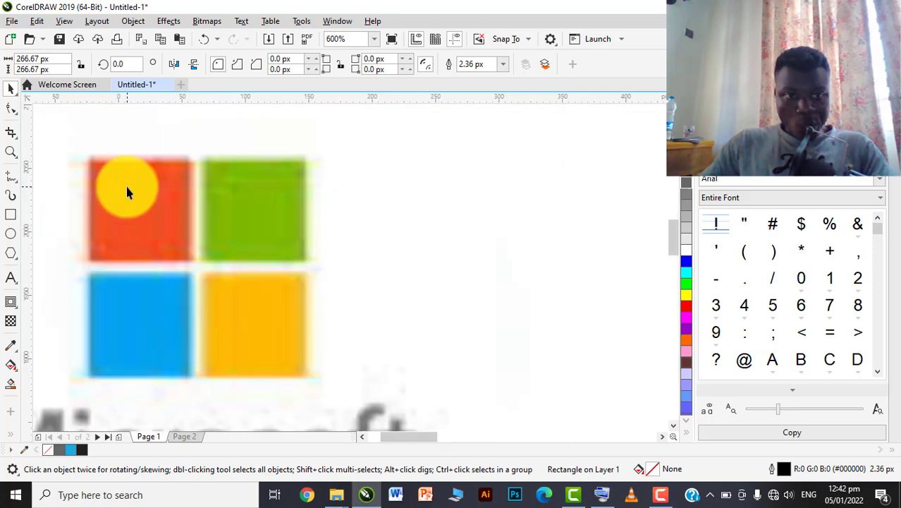
pyautogui.scroll(-1, 126, 189)
pyautogui.scroll(1, 127, 197)
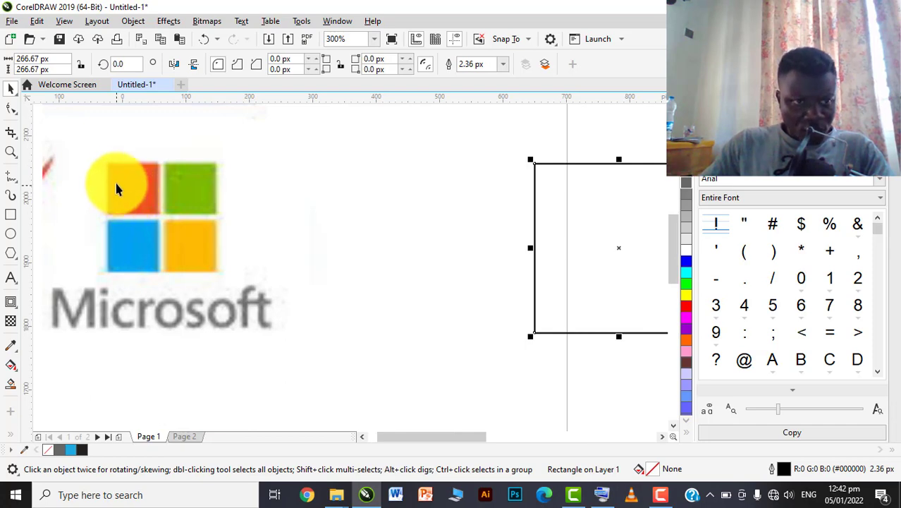
pyautogui.click(11, 214)
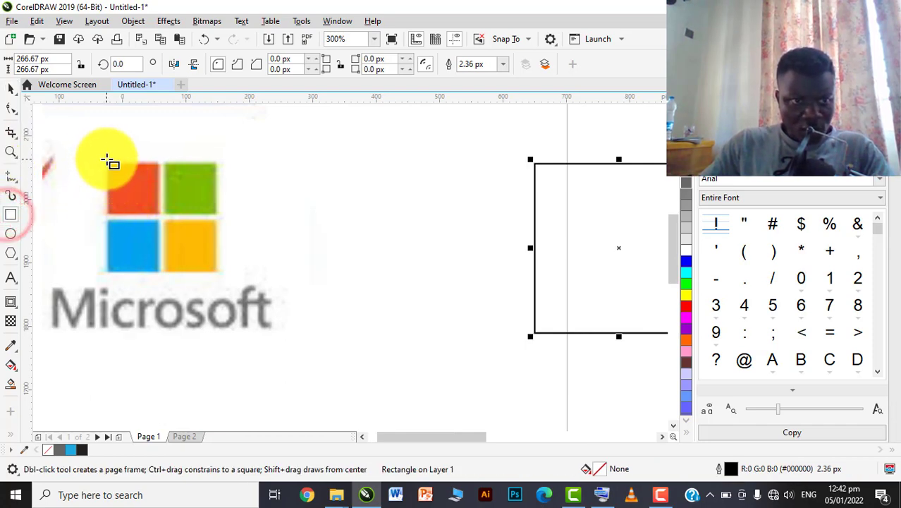
pyautogui.moveTo(107, 161)
pyautogui.mouseDown()
pyautogui.moveTo(126, 238)
pyautogui.moveTo(216, 272)
pyautogui.mouseUp()
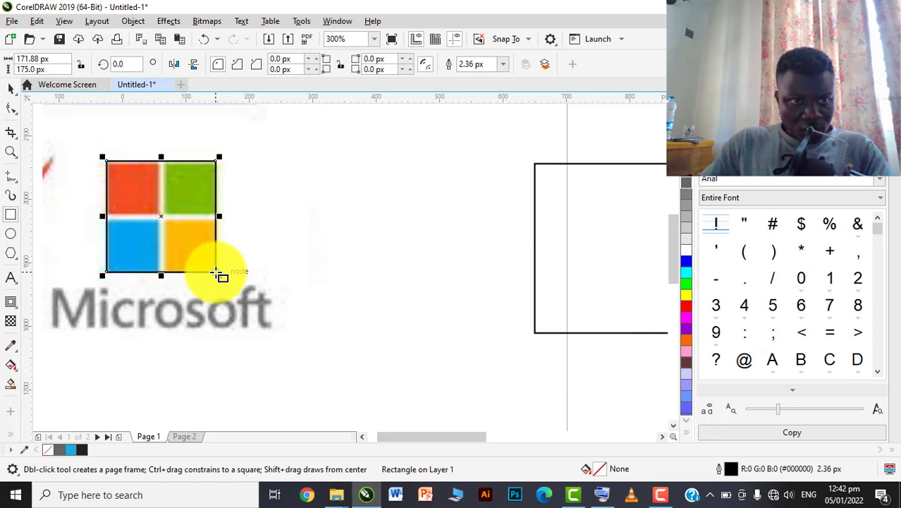
pyautogui.click(10, 88)
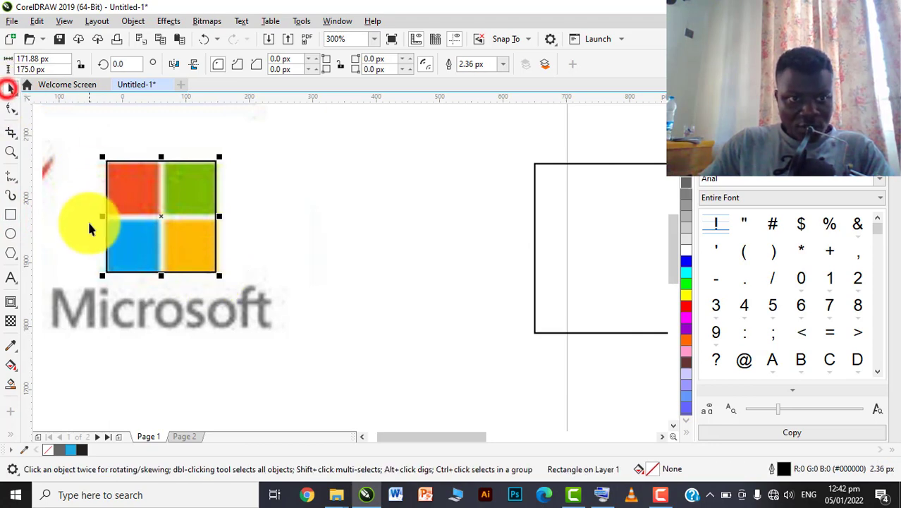
# - Resize the large square at the page's edge to 250 px wide and 300 px high
pyautogui.scroll(-1, 103, 226)
pyautogui.scroll(1, 139, 212)
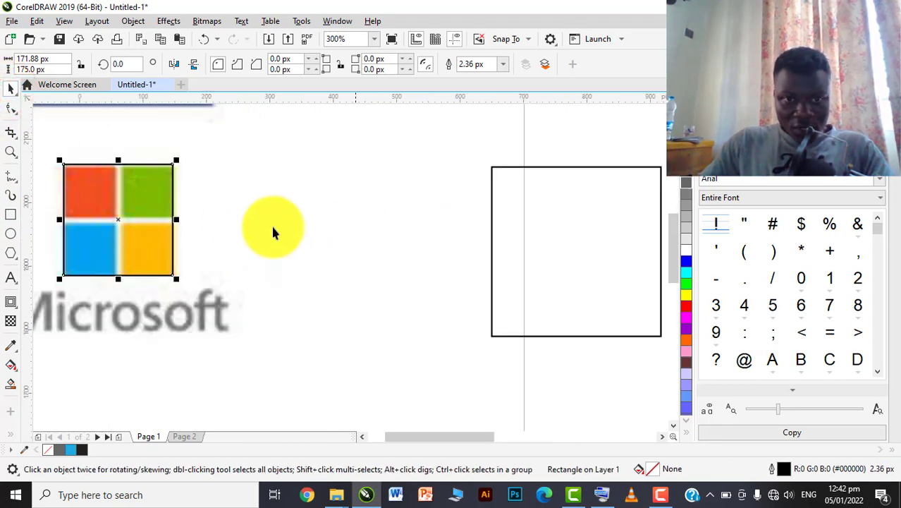
pyautogui.scroll(-1, 149, 223)
pyautogui.click(394, 222)
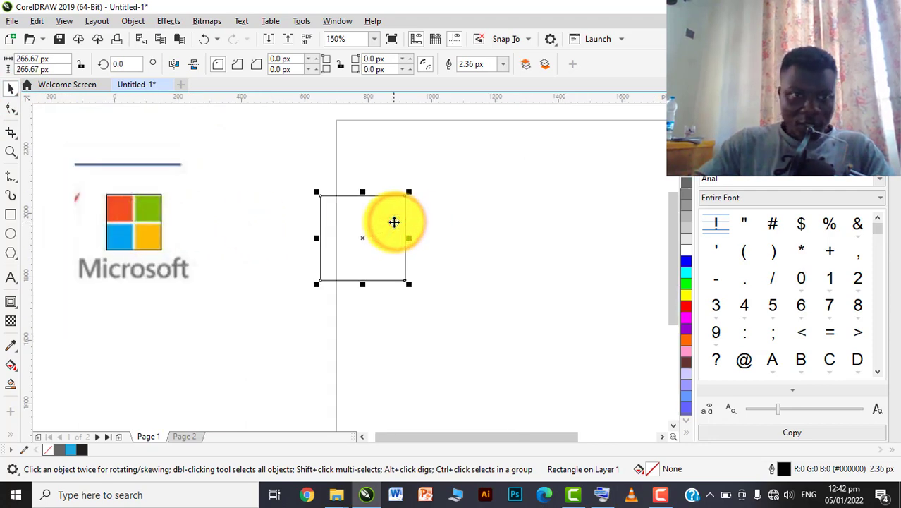
pyautogui.click(55, 60)
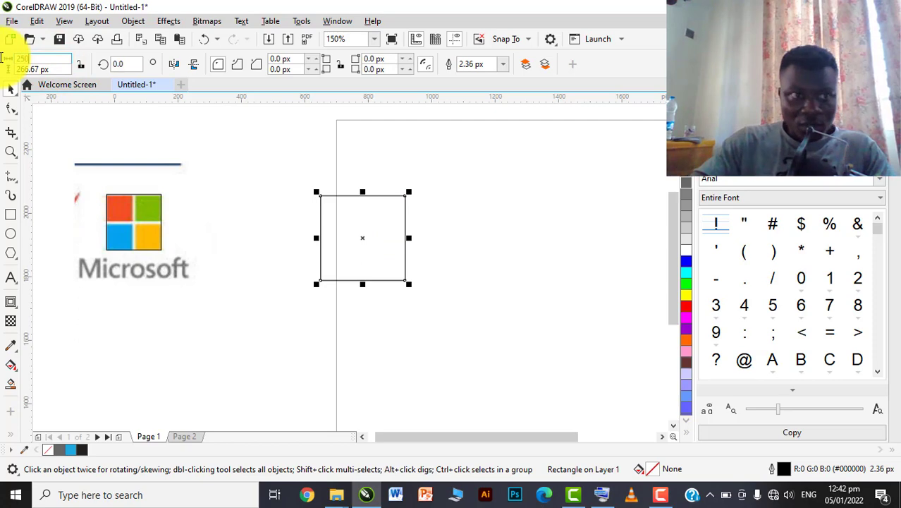
pyautogui.write('300')
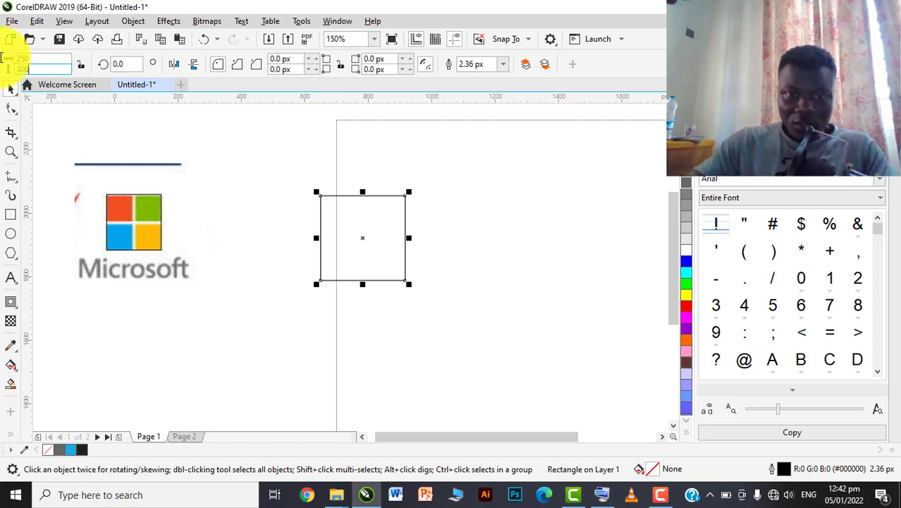
pyautogui.press('Return')
pyautogui.click(445, 165)
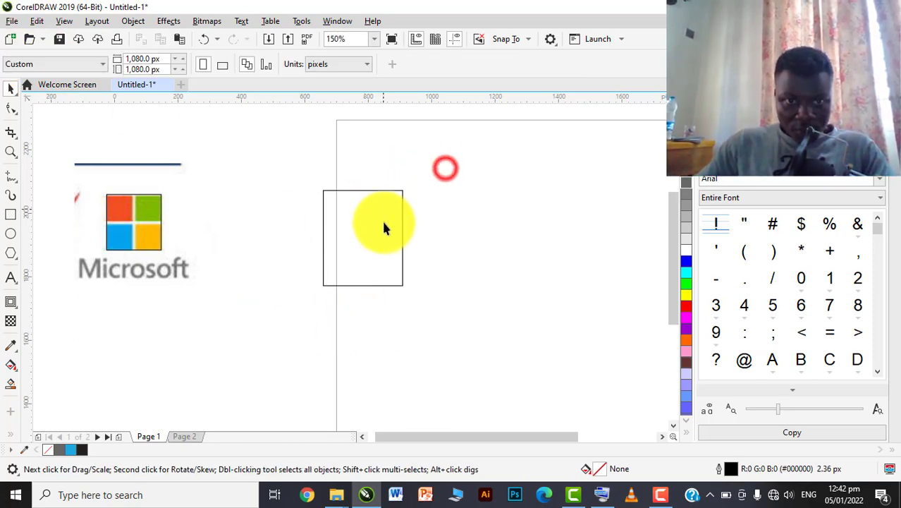
# - Move the resized rectangle up and to the left, centre it on the page's edge, and duplicate it in place
pyautogui.moveTo(382, 227); pyautogui.dragTo(357, 201)
pyautogui.scroll(3, 332, 204)
pyautogui.scroll(-3, 331, 204)
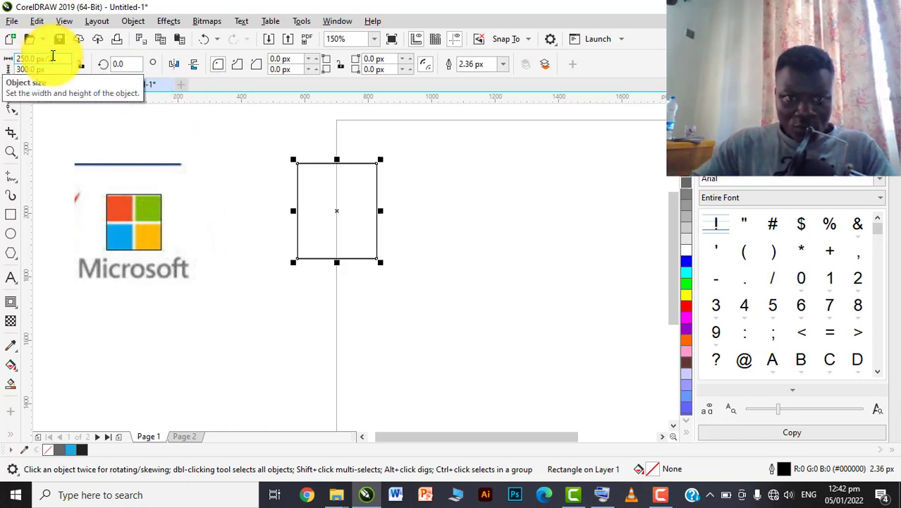
pyautogui.write('125')
pyautogui.press('Return')
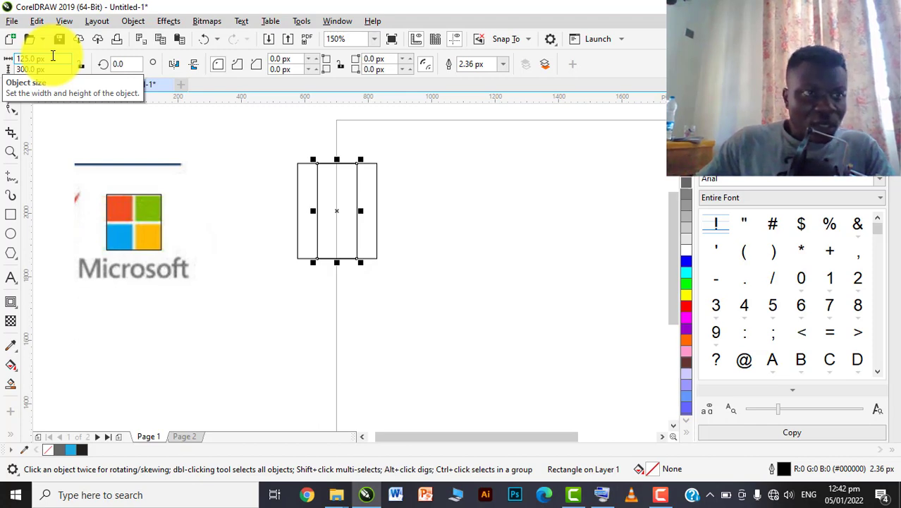
pyautogui.hotkey('ctrl', 'z')
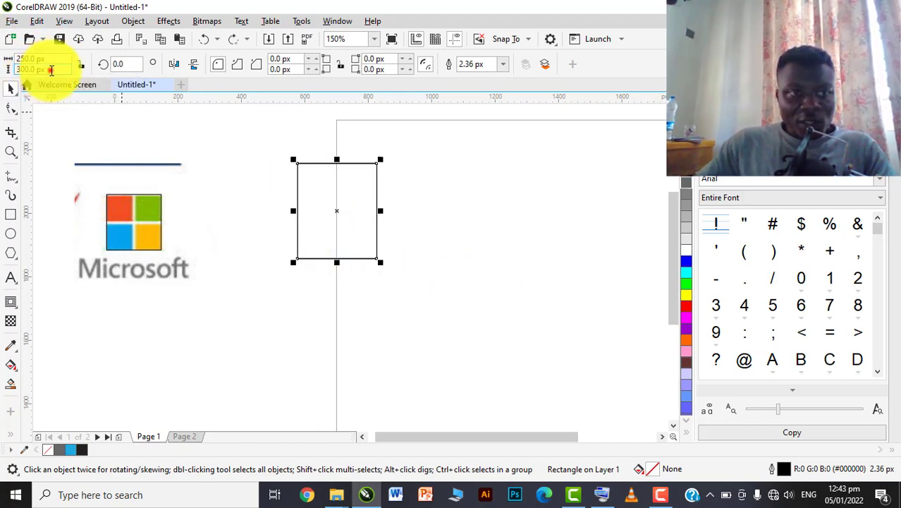
# - Set the duplicate rectangle's height to 150 px and move it up to fill the upper half of the original
pyautogui.click(50, 70)
pyautogui.write('150')
pyautogui.press('Return')
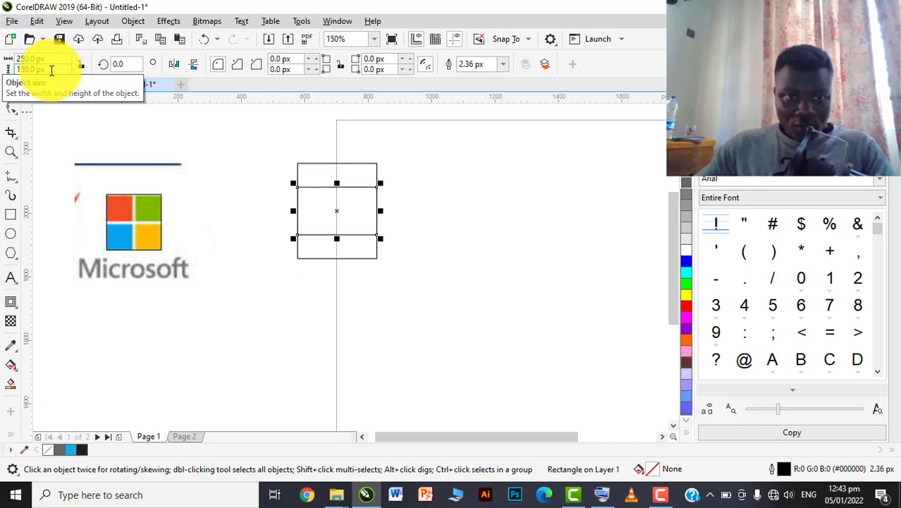
pyautogui.scroll(2, 346, 209)
pyautogui.scroll(-2, 348, 215)
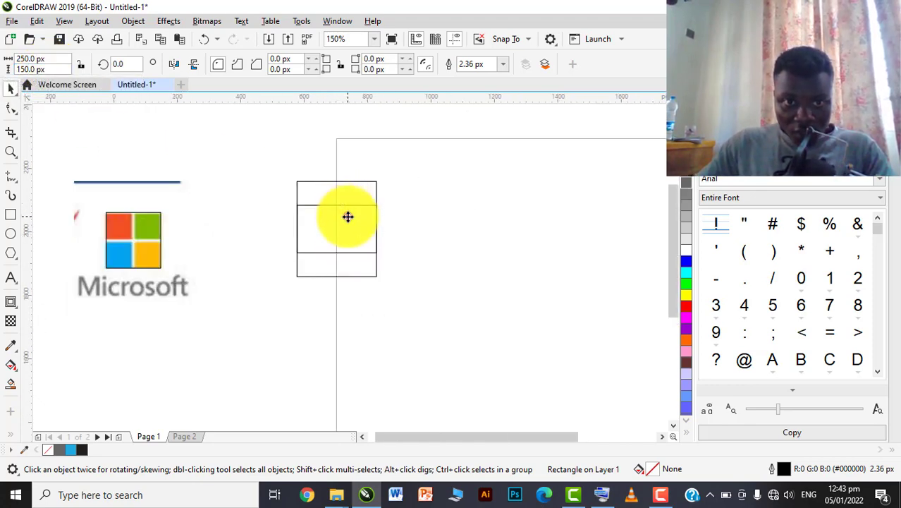
pyautogui.moveTo(348, 217); pyautogui.dragTo(347, 191)
# - Examine up close how the half-height rectangle's edges align with the outer rectangle
pyautogui.scroll(3, 347, 191)
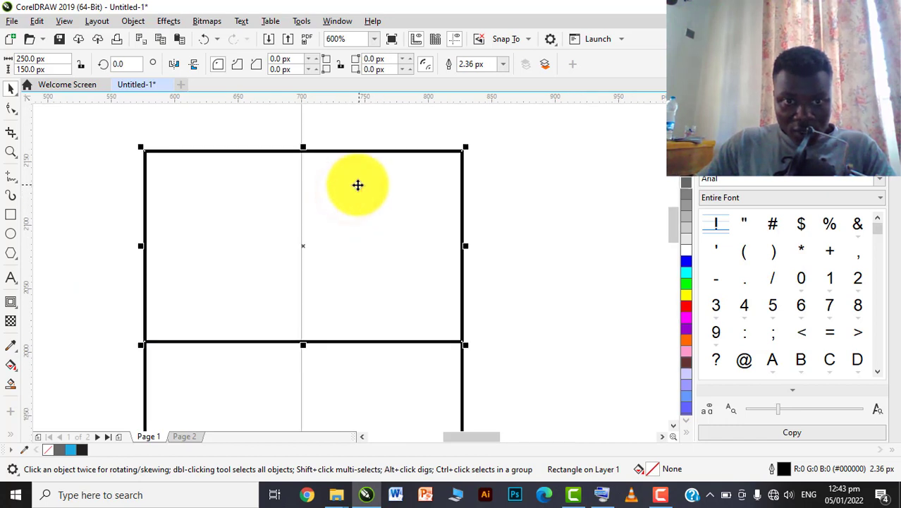
pyautogui.scroll(-3, 357, 184)
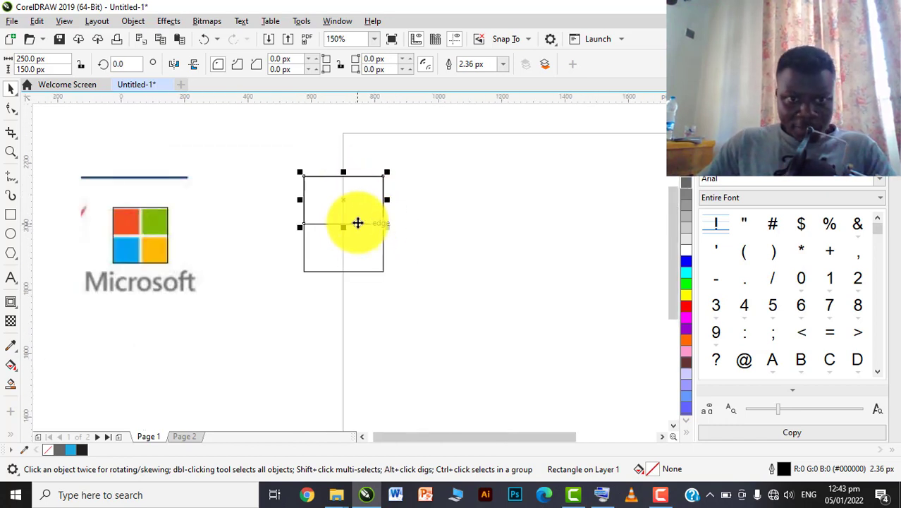
pyautogui.scroll(2, 346, 222)
pyautogui.scroll(-1, 313, 268)
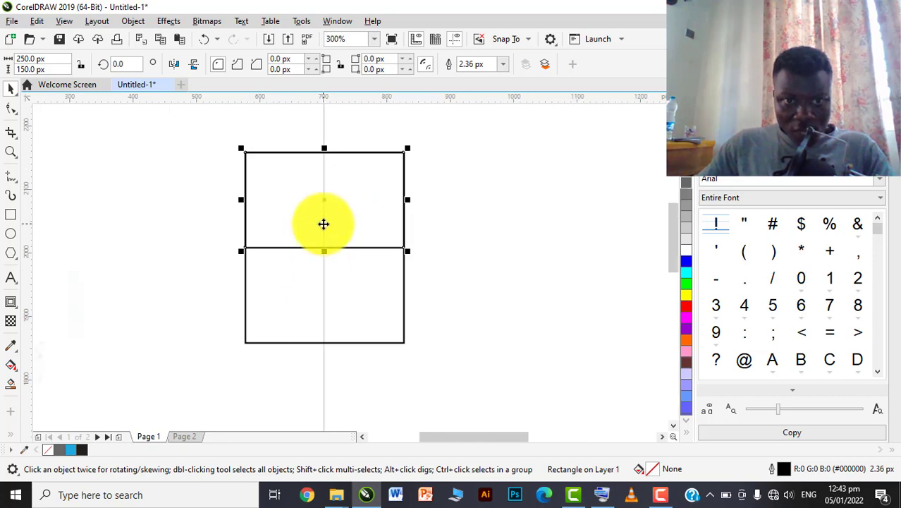
pyautogui.scroll(2, 322, 224)
pyautogui.scroll(-2, 309, 275)
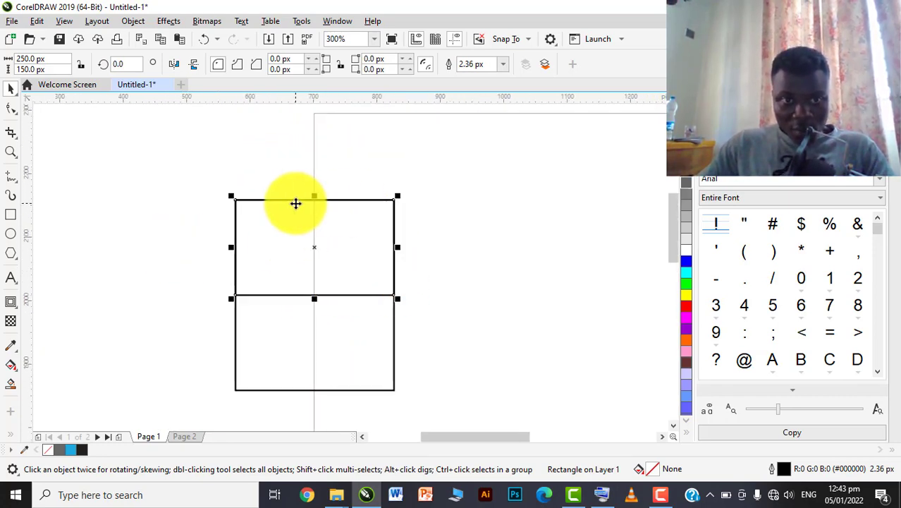
pyautogui.scroll(-2, 306, 187)
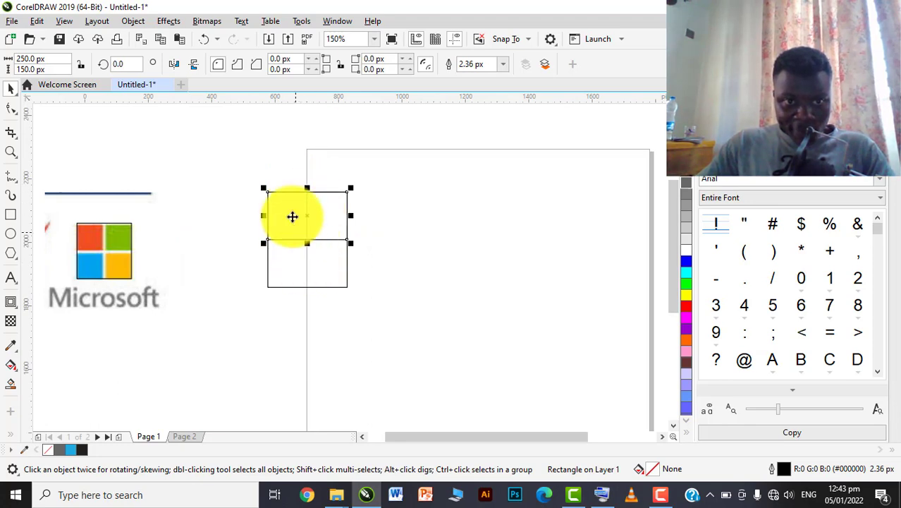
pyautogui.scroll(2, 282, 245)
pyautogui.scroll(-2, 284, 257)
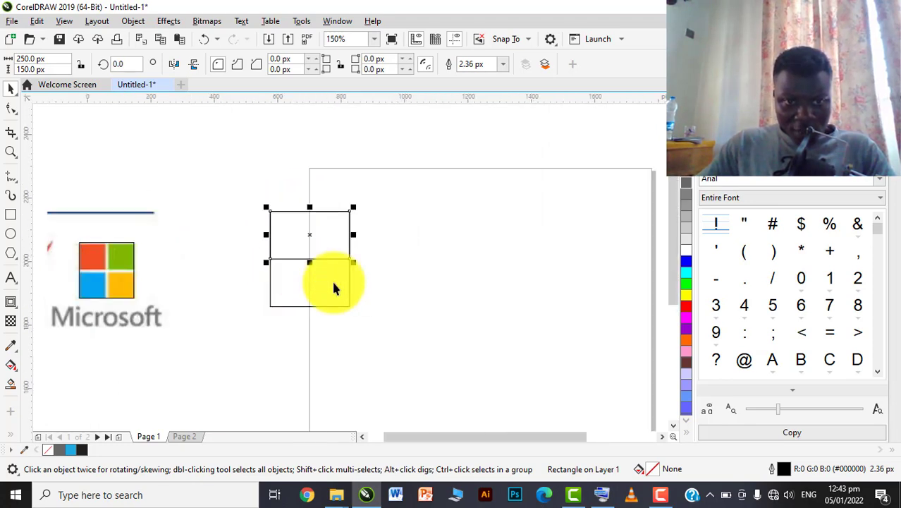
# - Place a copy of the full 250 × 300 px rectangle beside the original and halve the copy's width to 125 px
pyautogui.scroll(2, 284, 291)
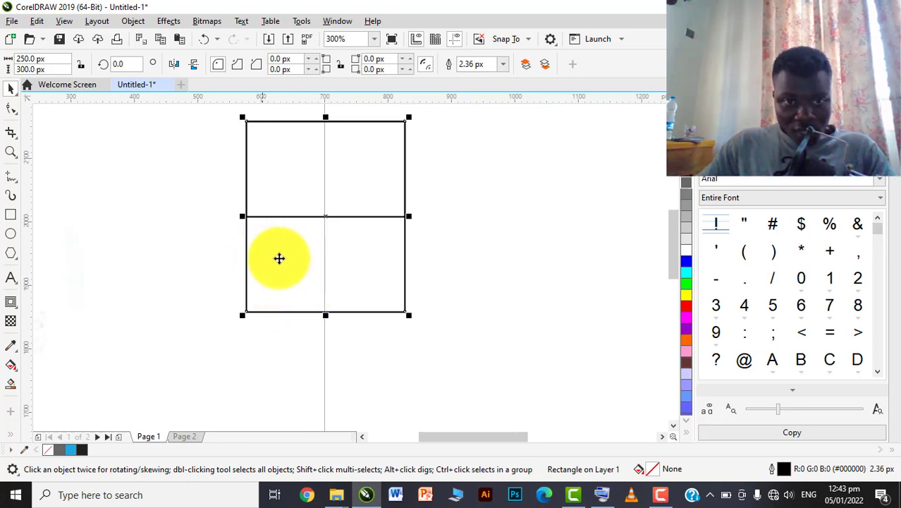
pyautogui.scroll(-2, 339, 291)
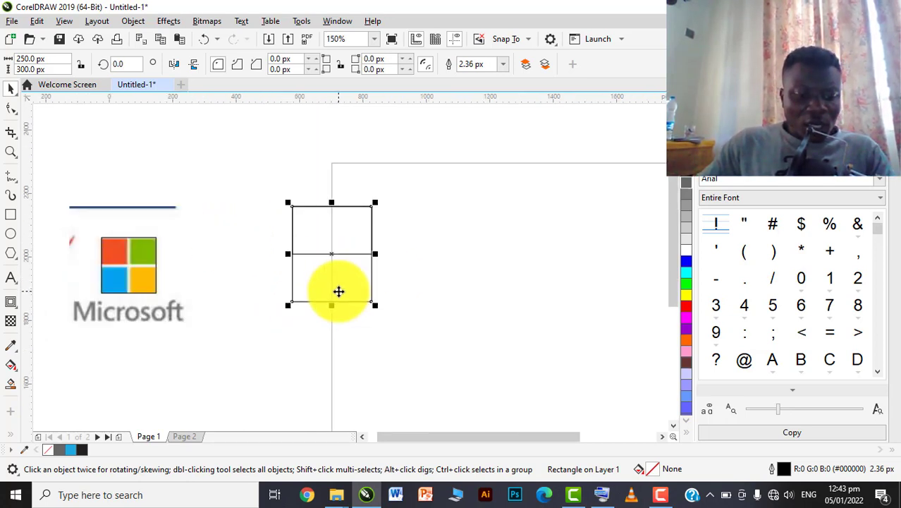
pyautogui.moveTo(339, 290); pyautogui.dragTo(381, 251)
pyautogui.rightClick(381, 251)
pyautogui.click(44, 56)
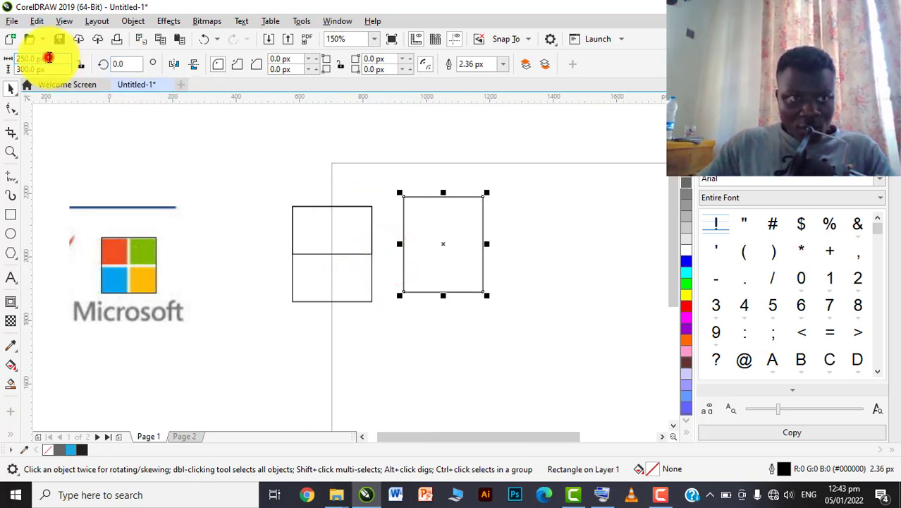
pyautogui.write('/2')
pyautogui.press('Return')
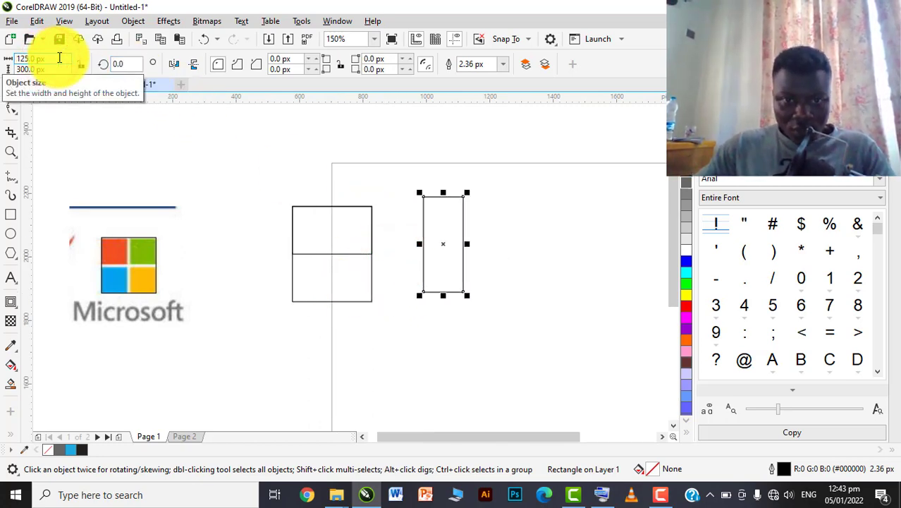
# - Move the 125 px wide rectangle onto the left half of the outer rectangle and align their top edges
pyautogui.moveTo(450, 246); pyautogui.dragTo(330, 245)
pyautogui.scroll(4, 324, 258)
pyautogui.scroll(1, 321, 304)
pyautogui.scroll(-3, 322, 240)
pyautogui.scroll(2, 334, 205)
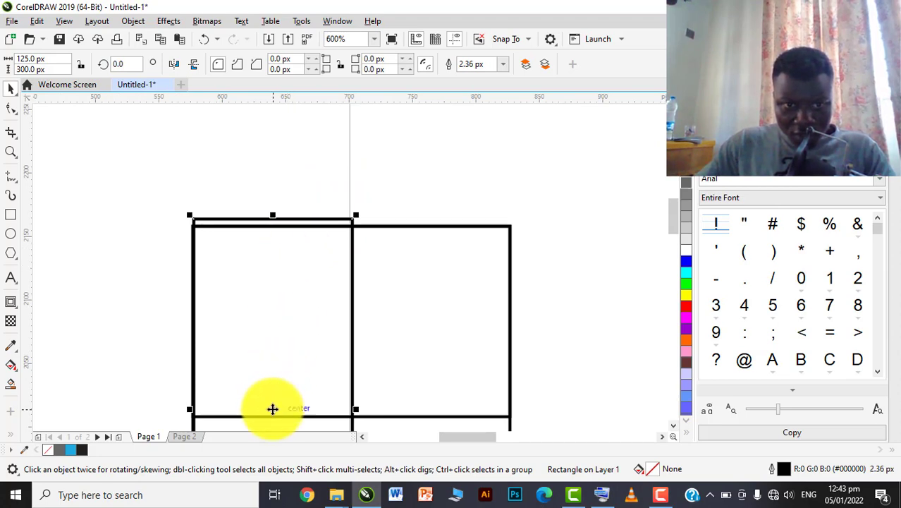
pyautogui.moveTo(273, 409); pyautogui.dragTo(272, 412)
pyautogui.scroll(-1, 286, 232)
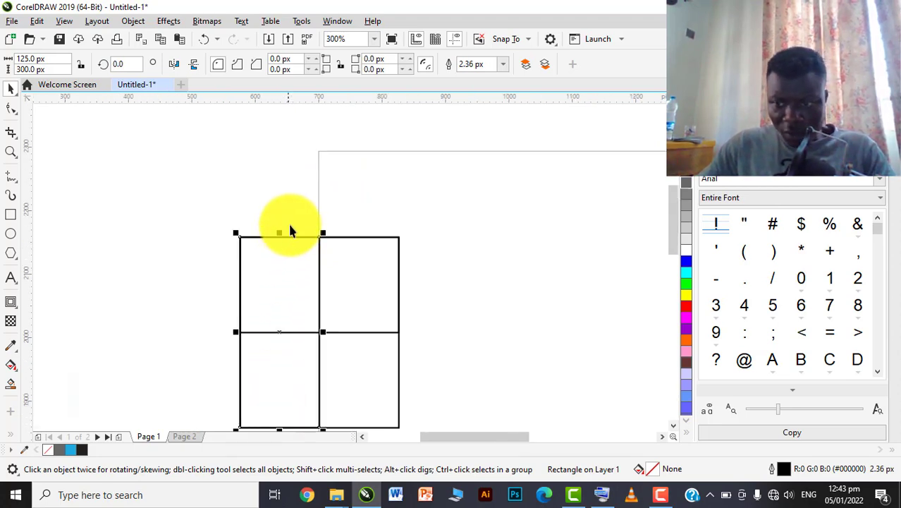
# - Compare the divided rectangle with the gaps between the coloured squares in the reference logo
pyautogui.scroll(-2, 372, 227)
pyautogui.scroll(1, 356, 305)
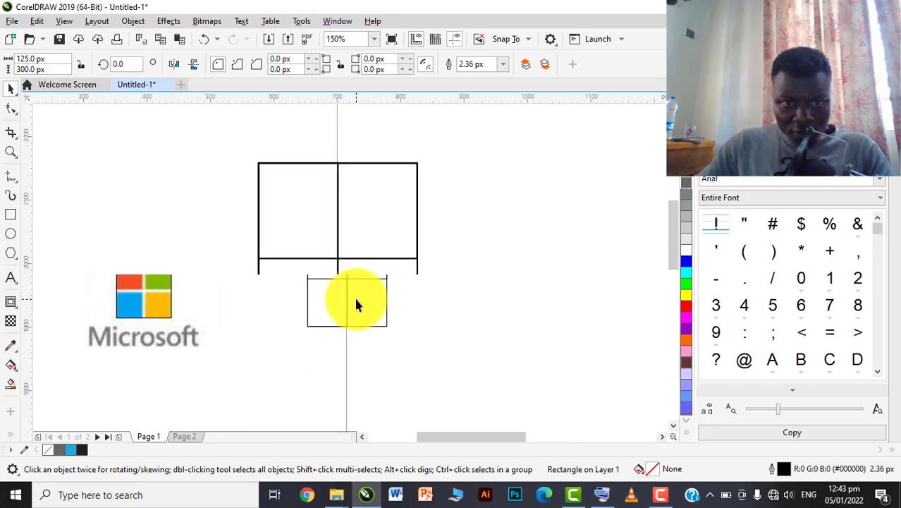
pyautogui.scroll(-1, 358, 264)
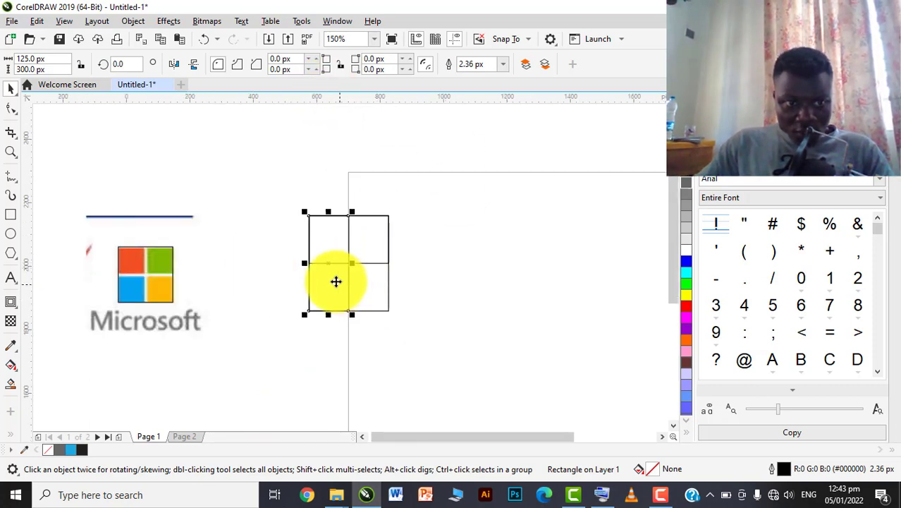
pyautogui.scroll(1, 139, 278)
pyautogui.scroll(1, 153, 285)
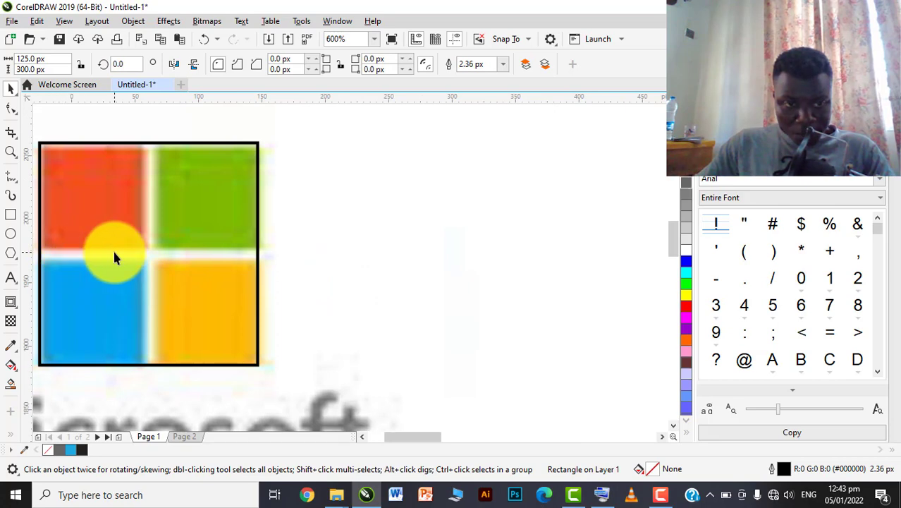
pyautogui.scroll(-1, 114, 255)
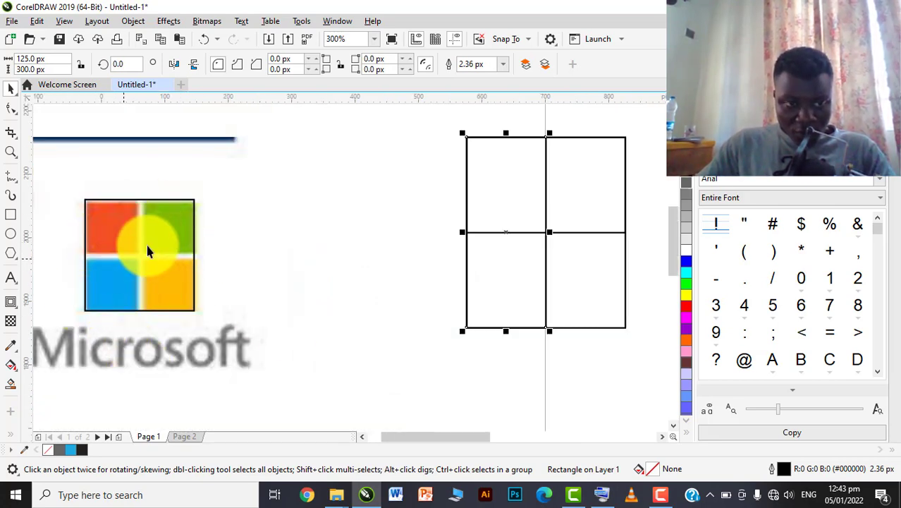
# - Select the three overlapping outline rectangles and use Smart Fill to create four blue-filled shapes from their enclosed quarters
pyautogui.scroll(1, 119, 261)
pyautogui.scroll(-2, 211, 268)
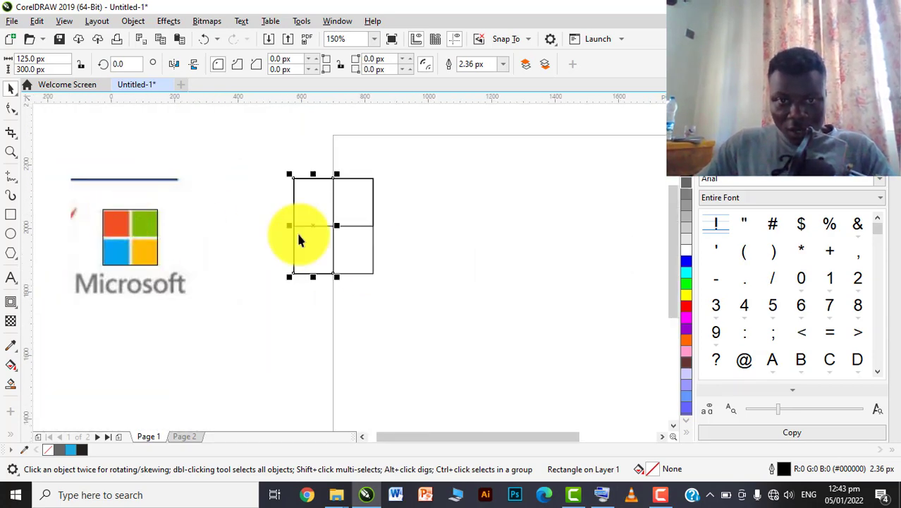
pyautogui.scroll(2, 346, 224)
pyautogui.scroll(-1, 337, 232)
pyautogui.click(462, 145)
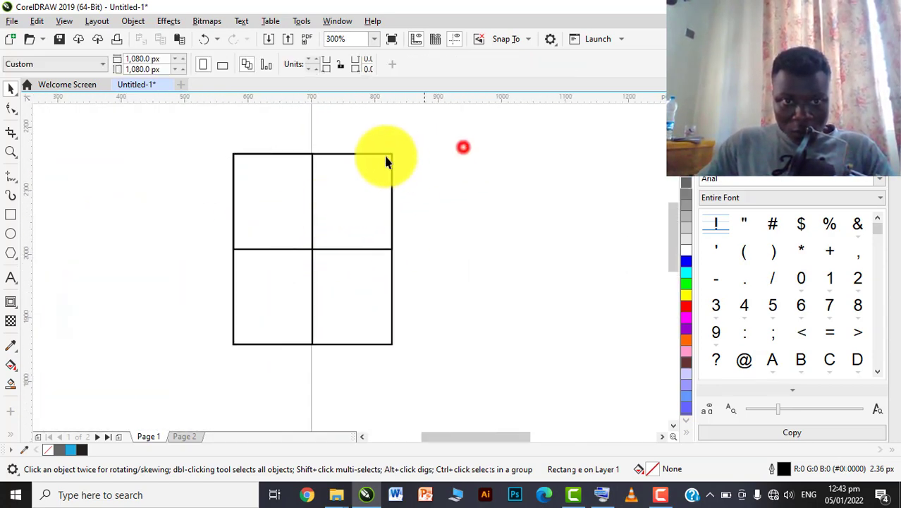
pyautogui.moveTo(434, 129); pyautogui.dragTo(177, 372)
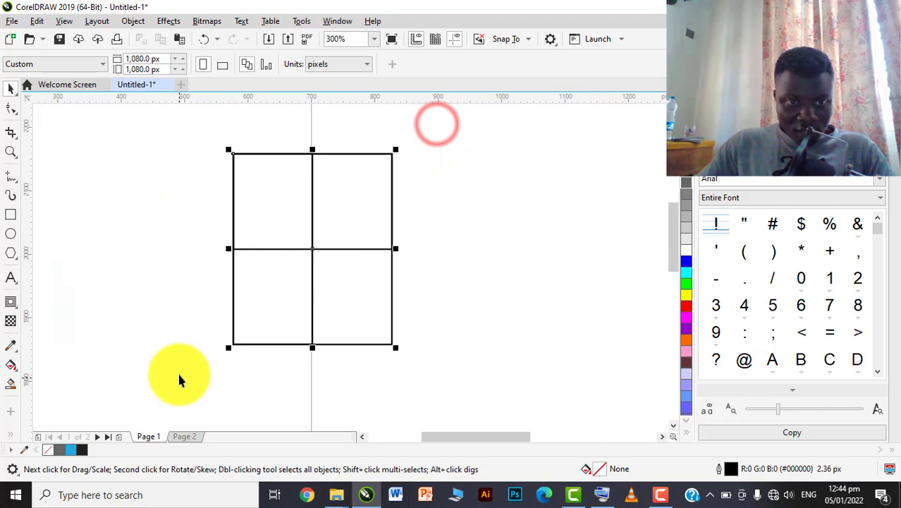
pyautogui.click(11, 385)
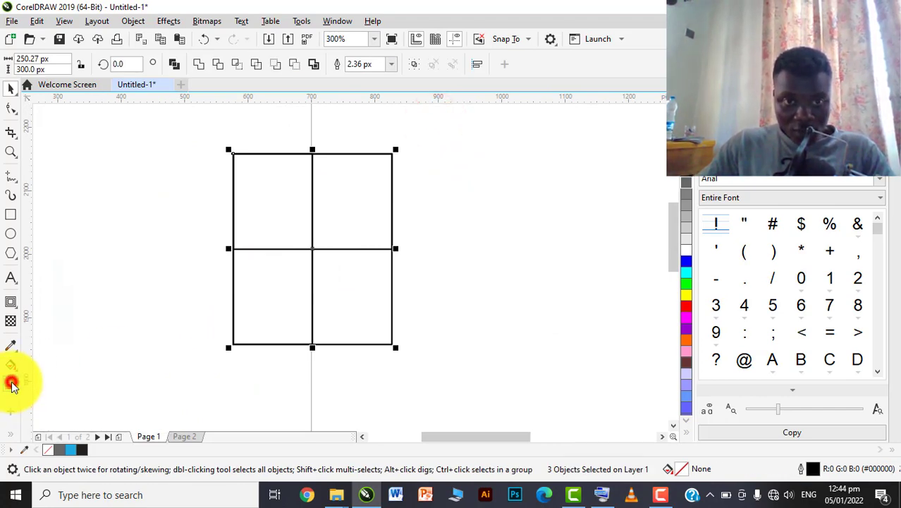
pyautogui.click(259, 188)
pyautogui.click(345, 196)
pyautogui.click(348, 288)
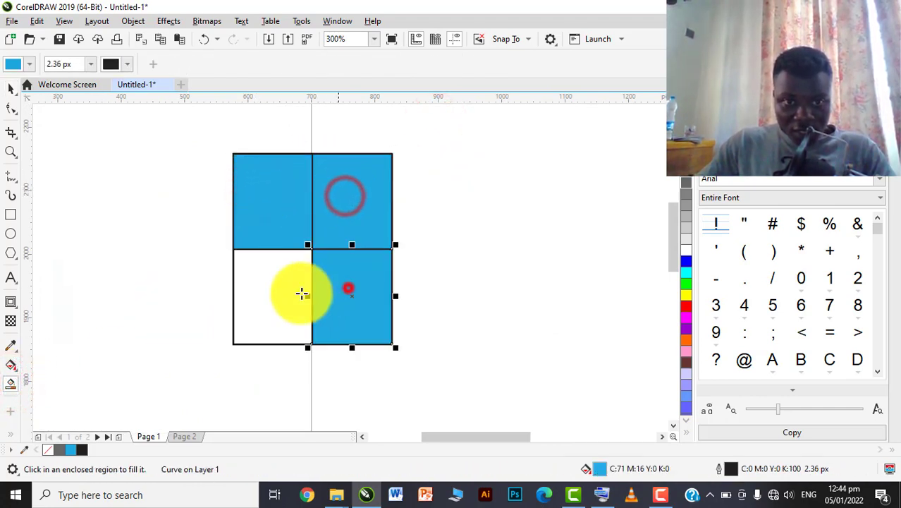
pyautogui.click(273, 293)
# - Sample the red (#EC521C) from the reference logo and apply it to the new upper-left quarter
pyautogui.scroll(-4, 392, 282)
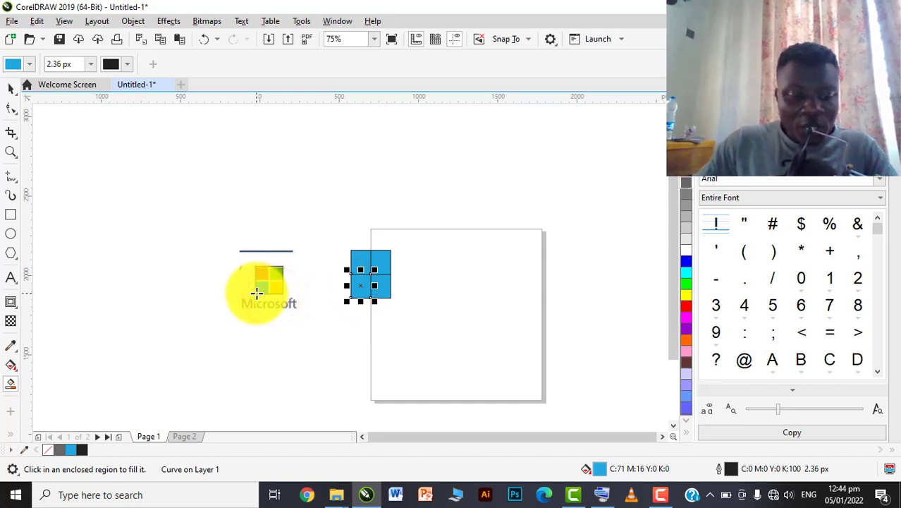
pyautogui.press('space')
pyautogui.scroll(4, 316, 286)
pyautogui.scroll(-2, 359, 247)
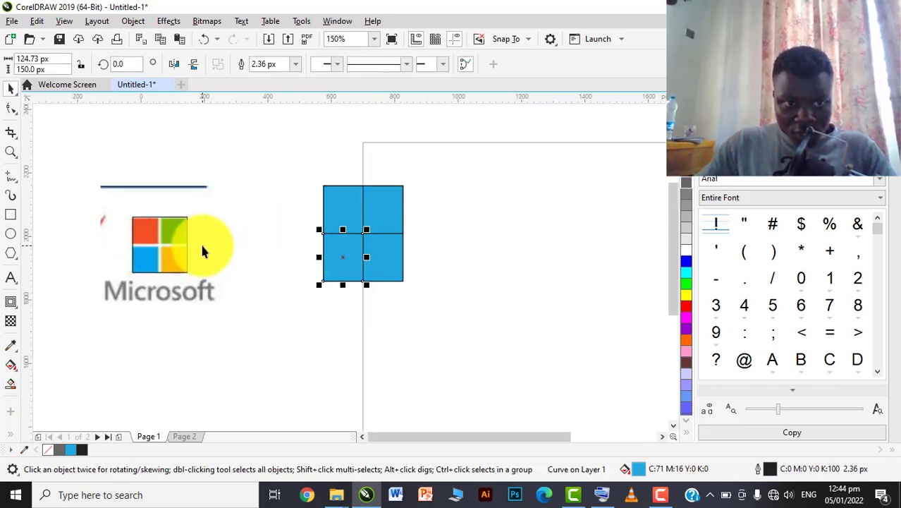
pyautogui.click(338, 209)
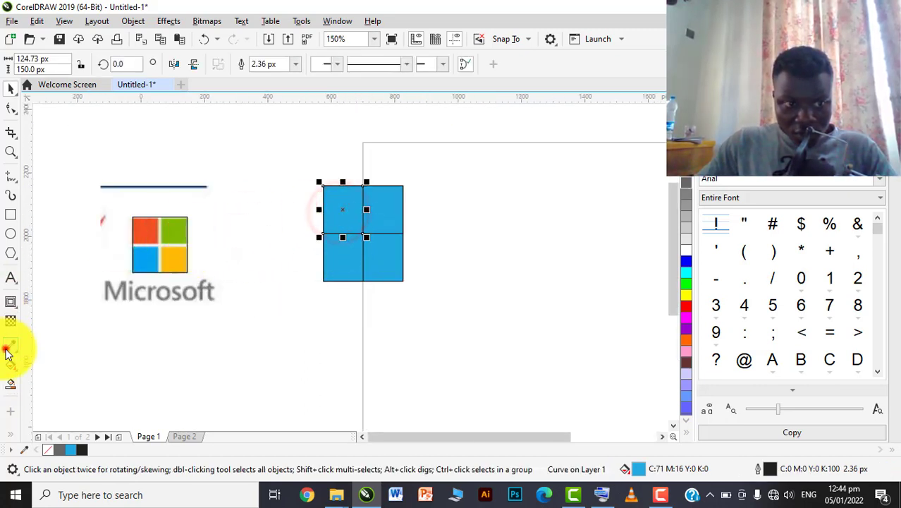
pyautogui.click(10, 346)
pyautogui.click(144, 232)
pyautogui.click(332, 199)
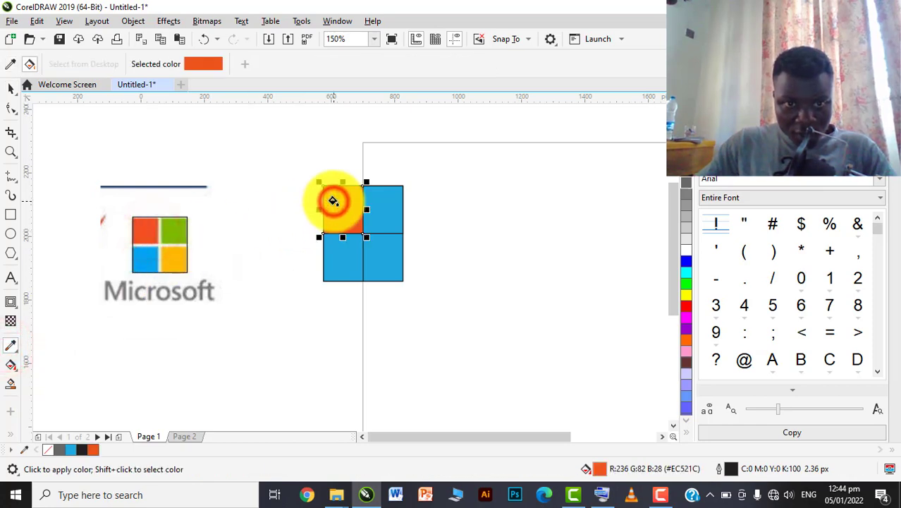
pyautogui.press('space')
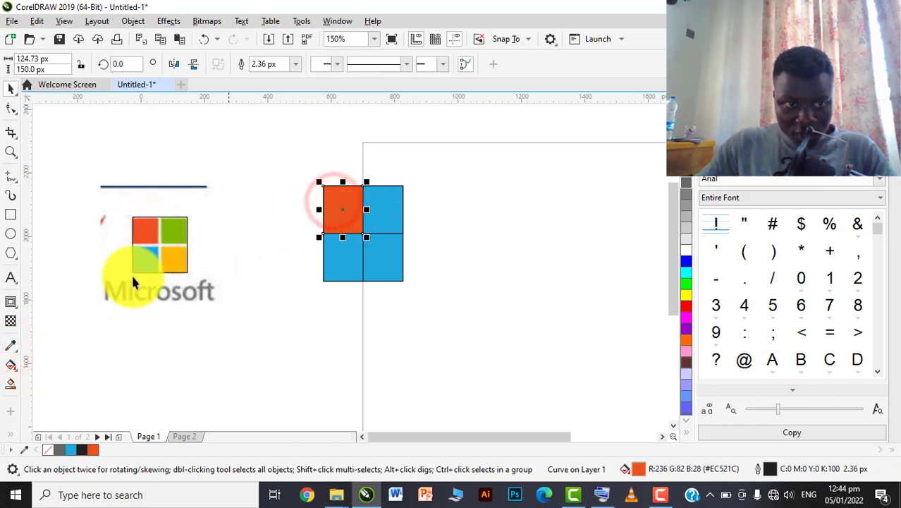
# - Sample the green (#80BA03) from the reference logo and apply it to the upper-right quarter
pyautogui.click(10, 346)
pyautogui.click(181, 226)
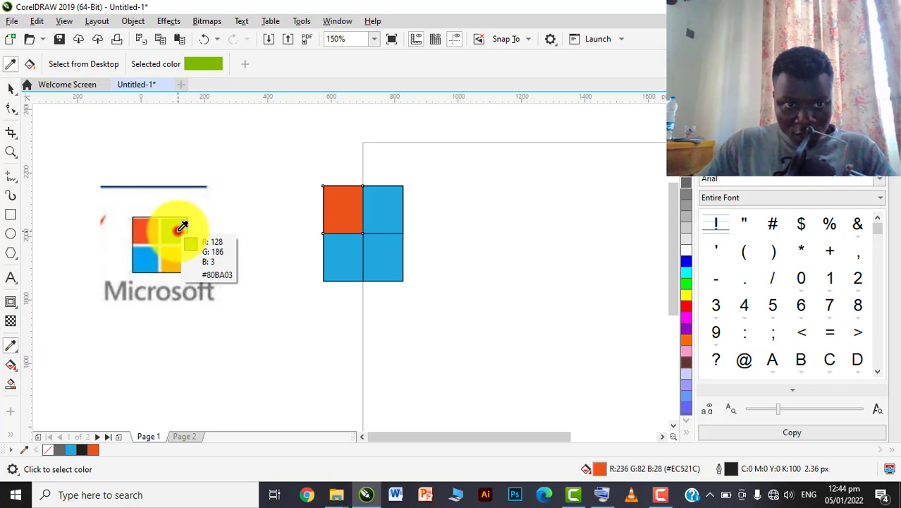
pyautogui.click(384, 201)
pyautogui.press('space')
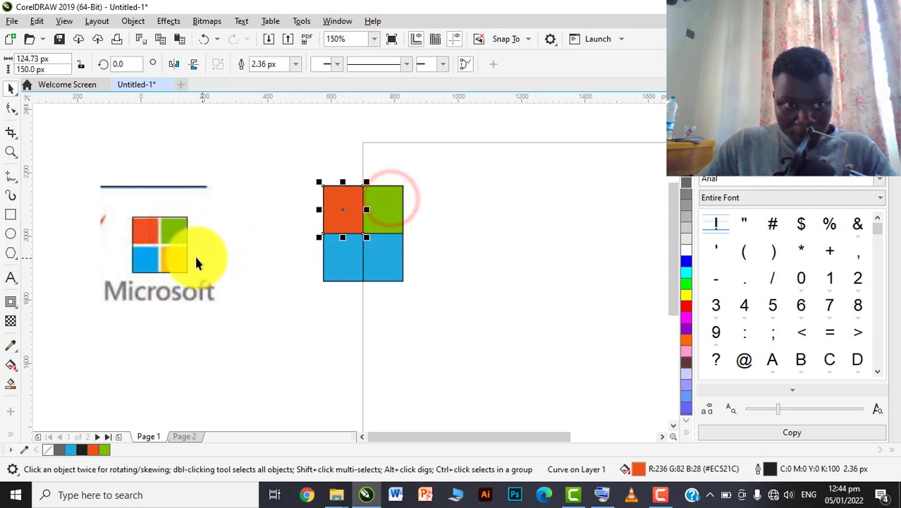
# - Sample the reference logo's blue and apply it to the lower-left quarter
pyautogui.click(342, 246)
pyautogui.click(11, 345)
pyautogui.click(144, 261)
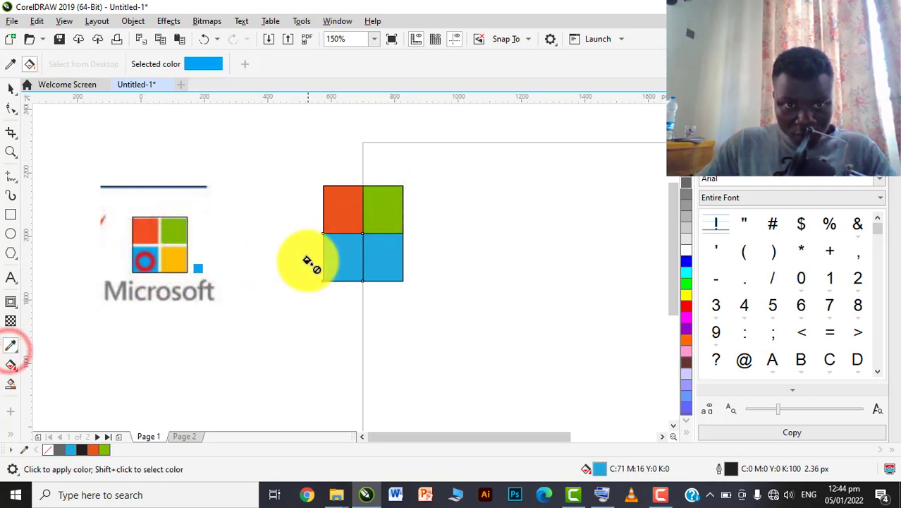
pyautogui.click(345, 248)
pyautogui.press('space')
# - Sample the yellow (#FEB902) from the reference logo and apply it to the lower-right quarter
pyautogui.click(379, 251)
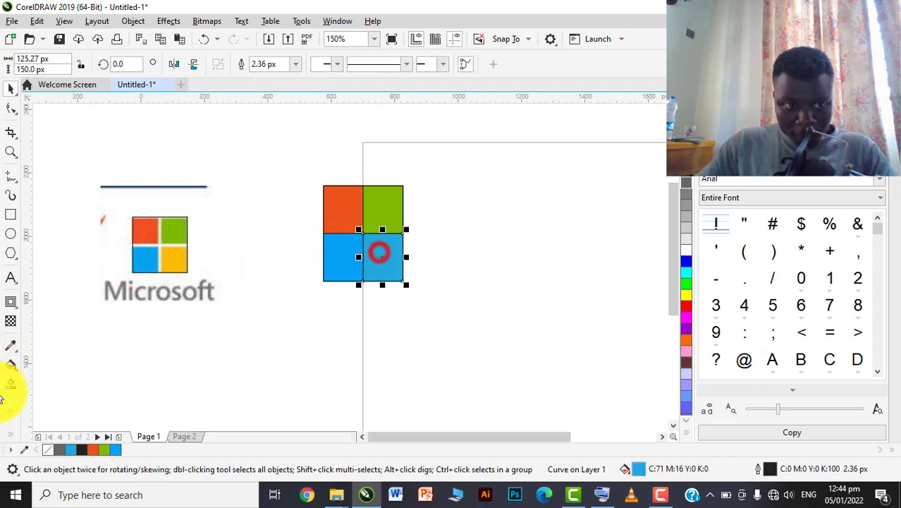
pyautogui.click(11, 345)
pyautogui.click(176, 259)
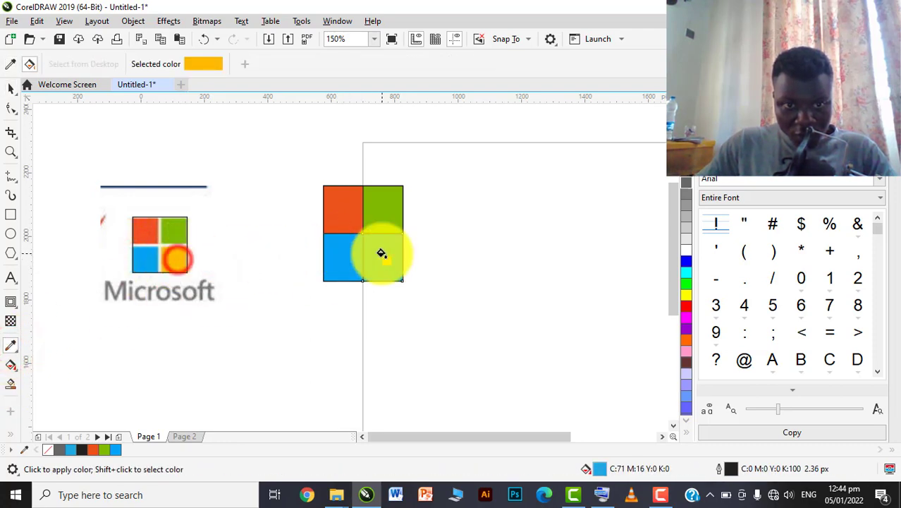
pyautogui.click(382, 254)
pyautogui.press('space')
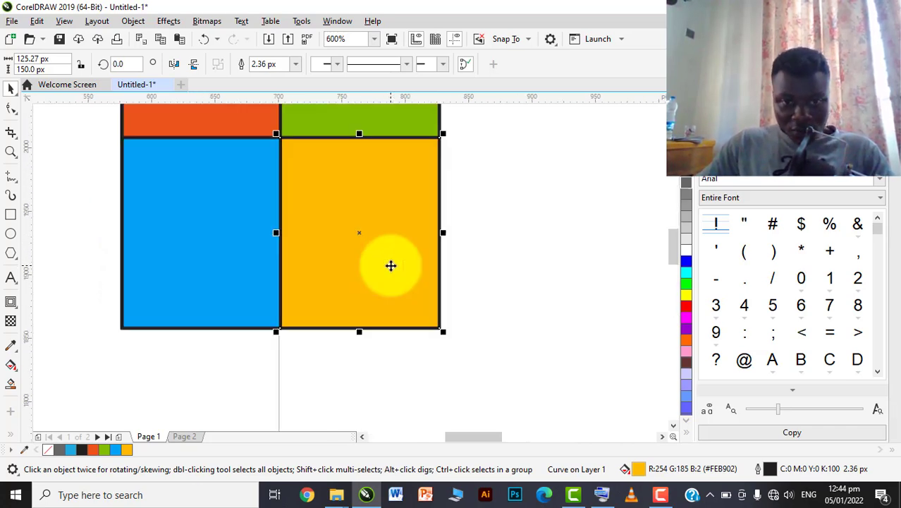
# - Select all four coloured quarters and move them together off the outline rectangles onto the page's blank area
pyautogui.scroll(2, 367, 256)
pyautogui.scroll(-1, 388, 262)
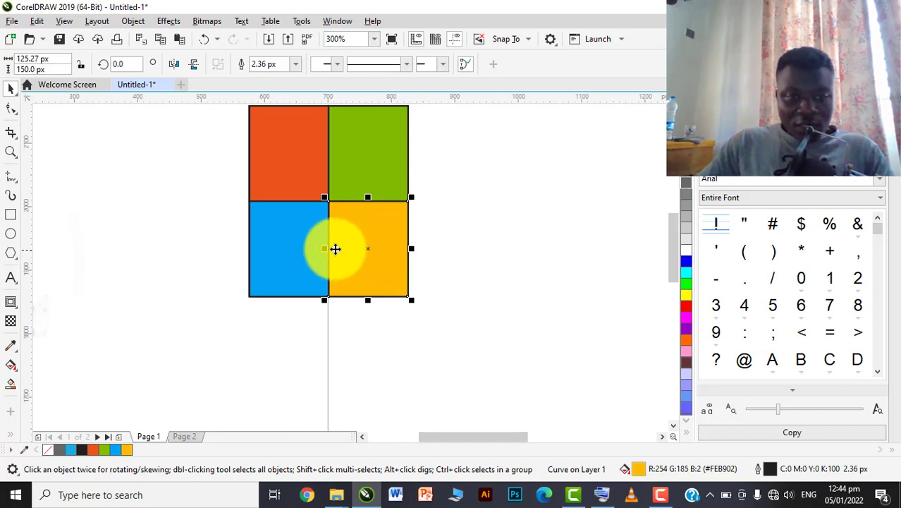
pyautogui.keyDown('shift'); pyautogui.click(300, 252); pyautogui.keyUp('shift')
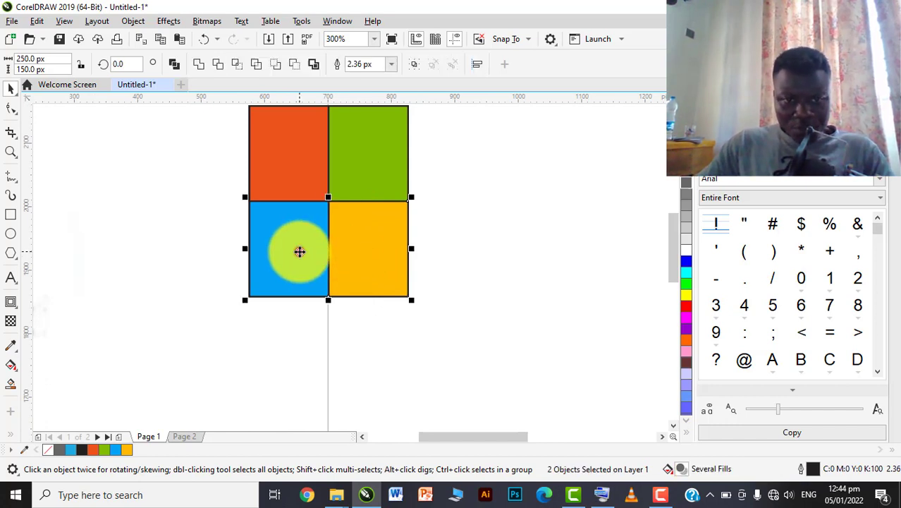
pyautogui.keyDown('shift'); pyautogui.click(291, 176); pyautogui.keyUp('shift')
pyautogui.keyDown('shift'); pyautogui.click(403, 144); pyautogui.keyUp('shift')
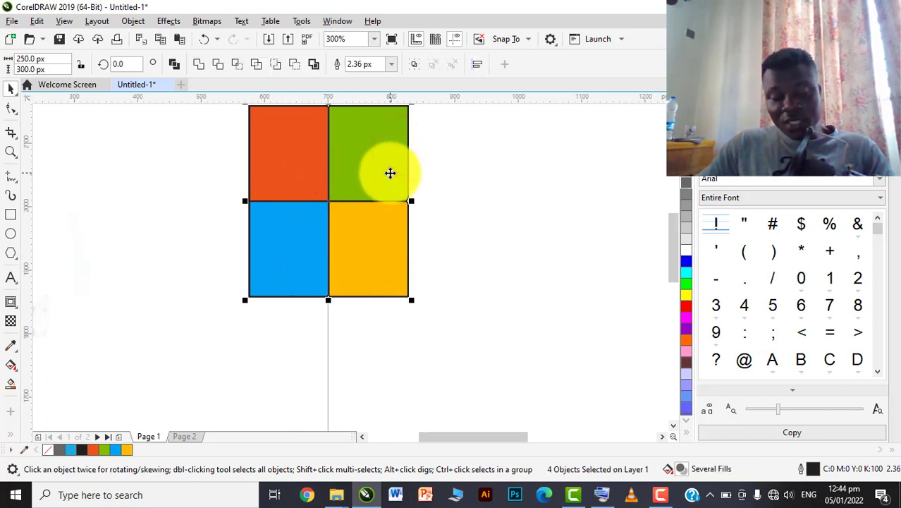
pyautogui.scroll(-2, 335, 183)
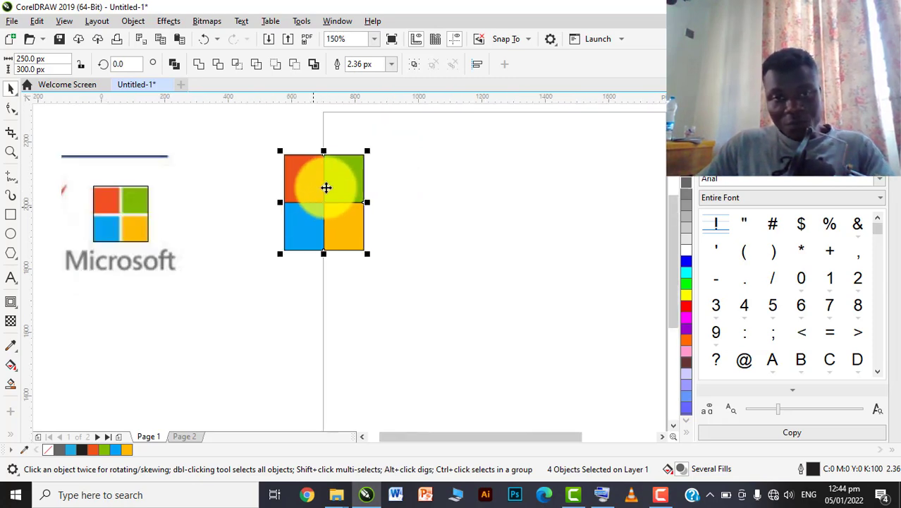
pyautogui.moveTo(363, 188); pyautogui.dragTo(496, 185)
pyautogui.click(578, 163)
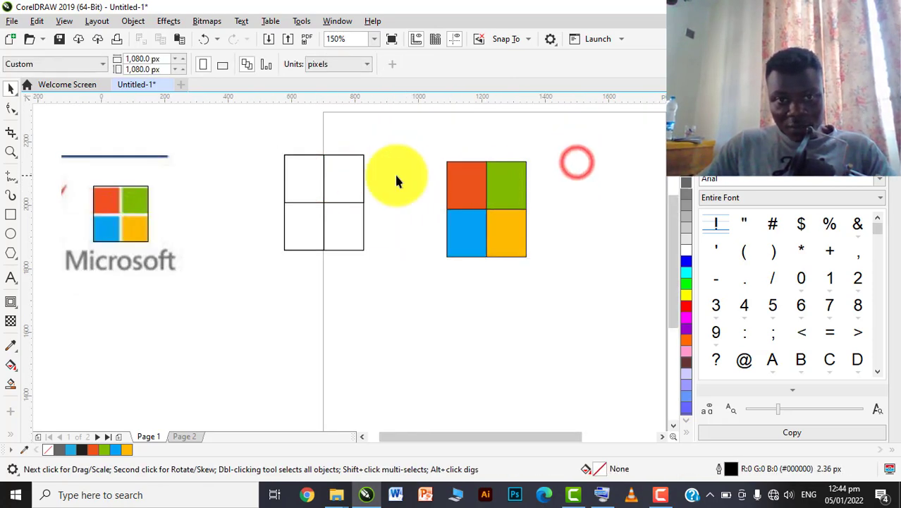
# - Select the four coloured rectangles on the page and set their outline to None
pyautogui.moveTo(554, 145); pyautogui.dragTo(432, 270)
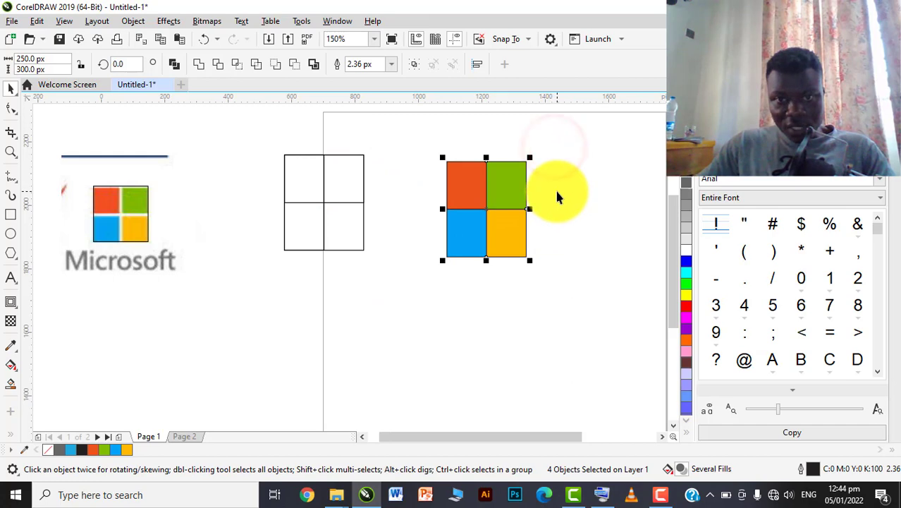
pyautogui.scroll(2, 554, 187)
pyautogui.click(577, 197)
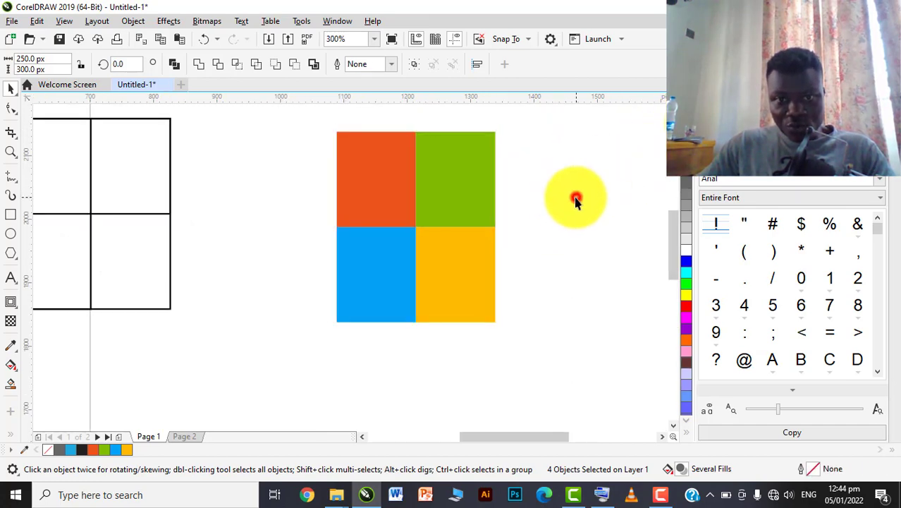
# - Nudge the red and green rectangles up together to leave a 10 px horizontal gap above the blue and yellow ones
pyautogui.scroll(-2, 420, 238)
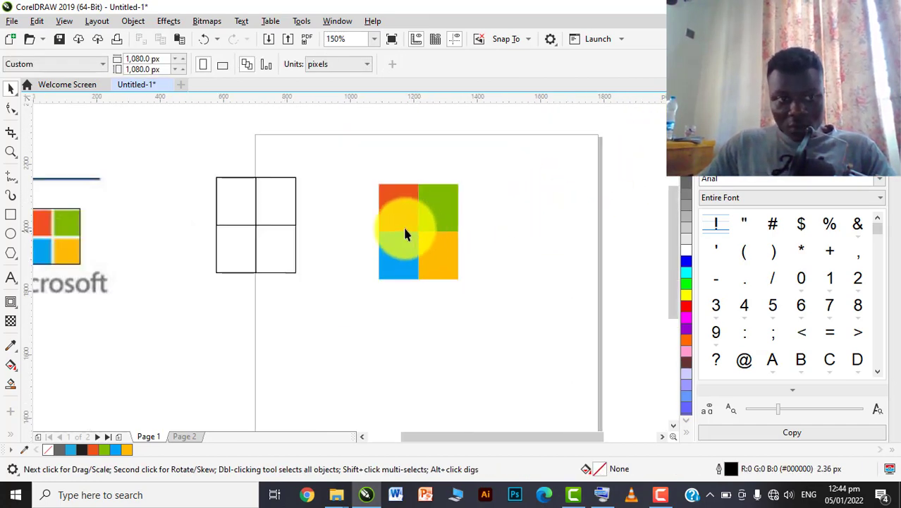
pyautogui.scroll(2, 422, 200)
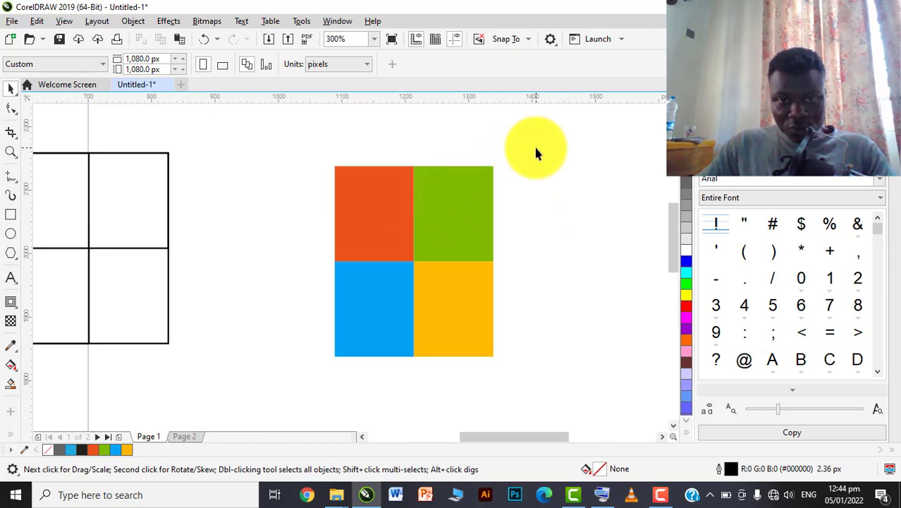
pyautogui.moveTo(536, 149); pyautogui.dragTo(285, 280)
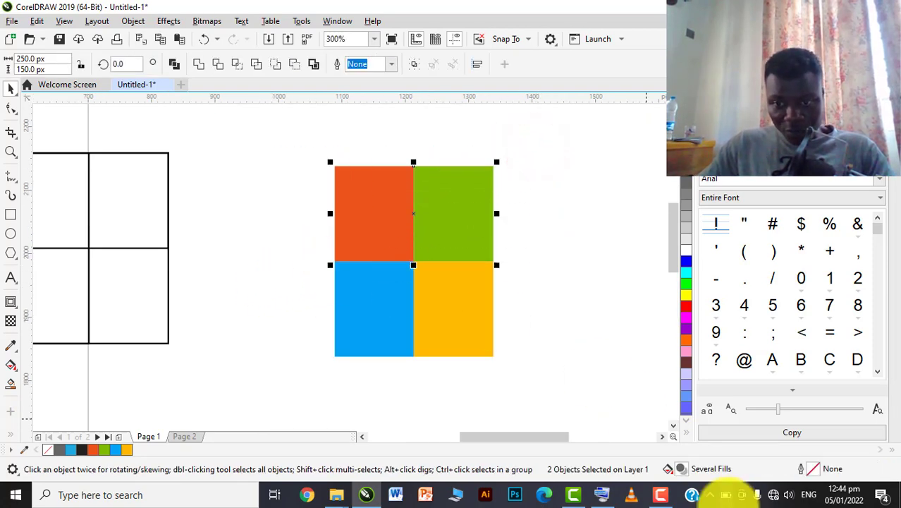
pyautogui.click(604, 498)
pyautogui.click(559, 232)
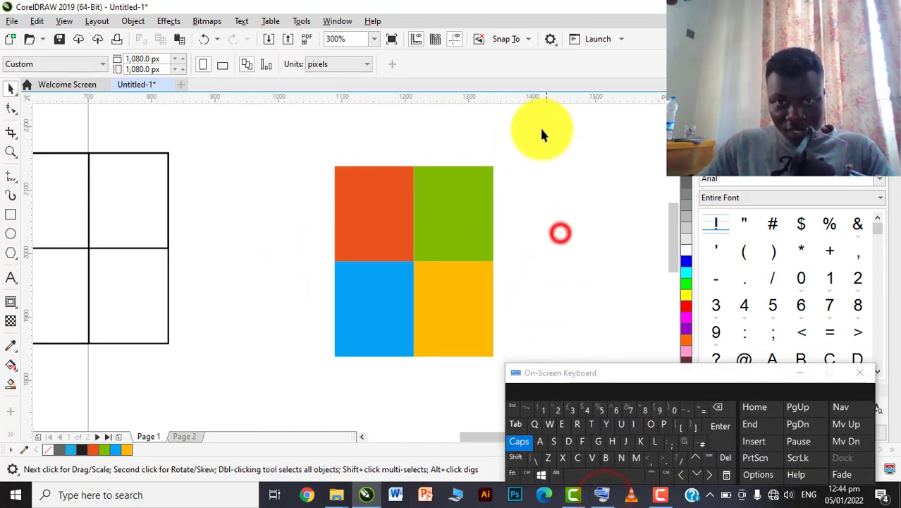
pyautogui.moveTo(545, 150); pyautogui.dragTo(264, 274)
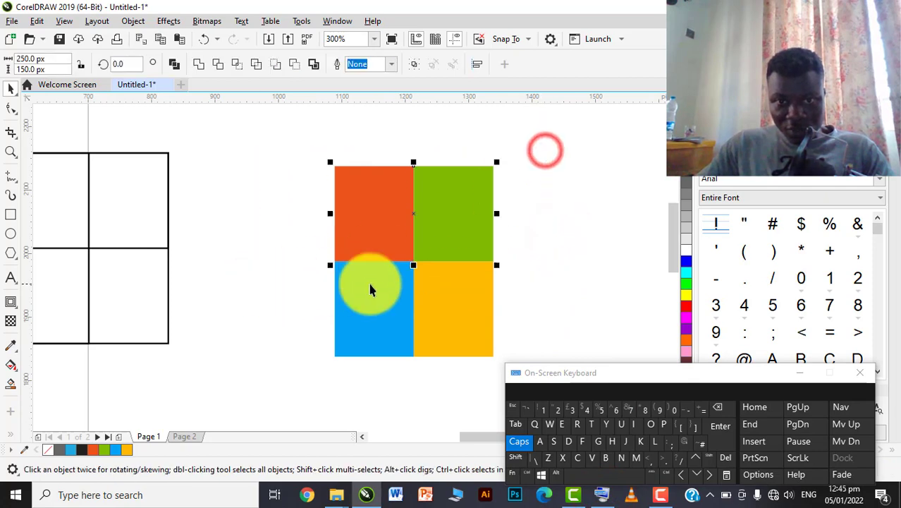
pyautogui.click(695, 458)
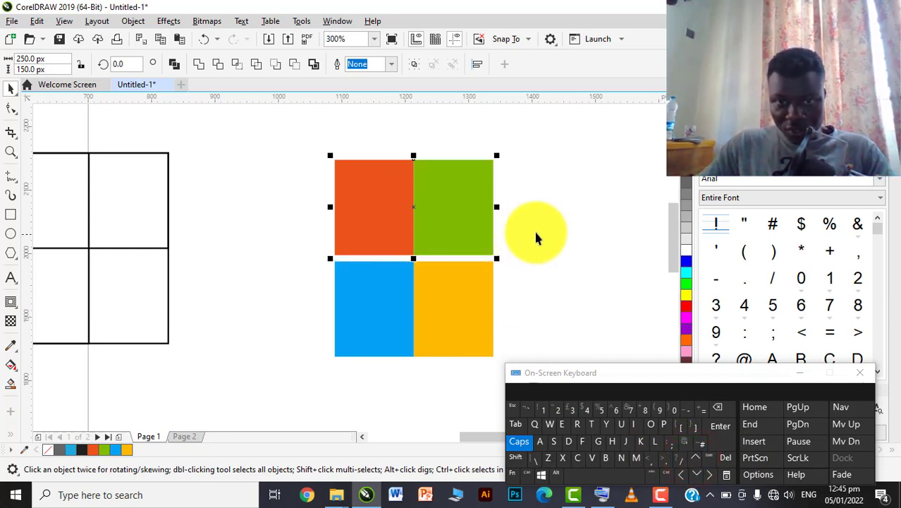
pyautogui.click(554, 229)
# - Nudge the green and yellow rectangles right together to leave a 10 px vertical gap beside the red and blue ones
pyautogui.scroll(-1, 442, 247)
pyautogui.scroll(1, 480, 263)
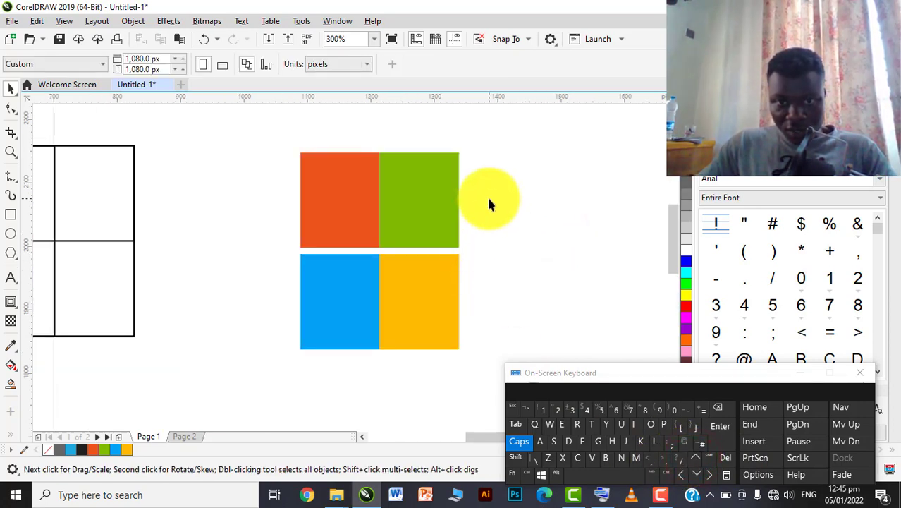
pyautogui.moveTo(363, 312); pyautogui.dragTo(349, 368)
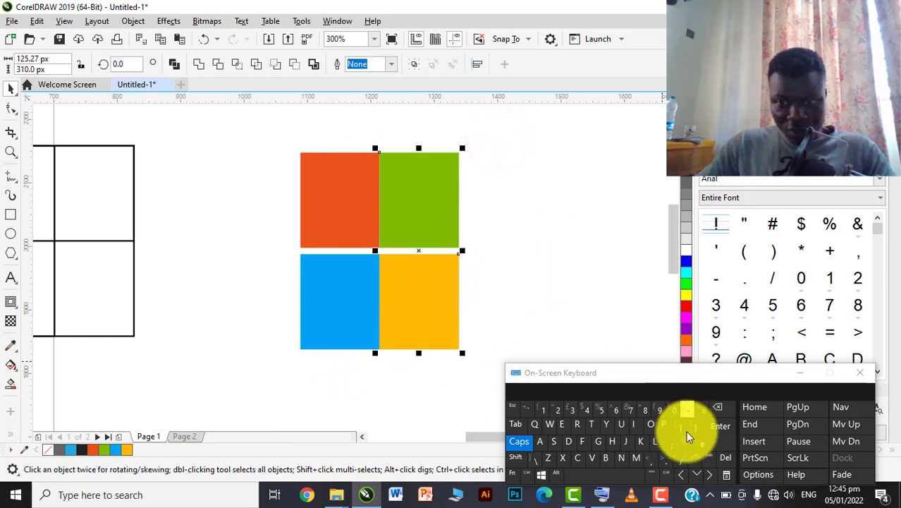
pyautogui.click(708, 473)
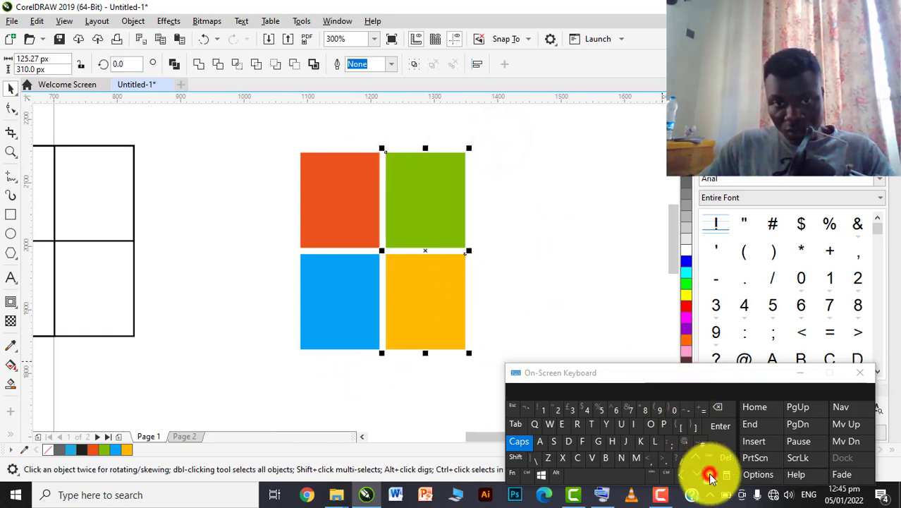
pyautogui.click(587, 223)
pyautogui.click(792, 373)
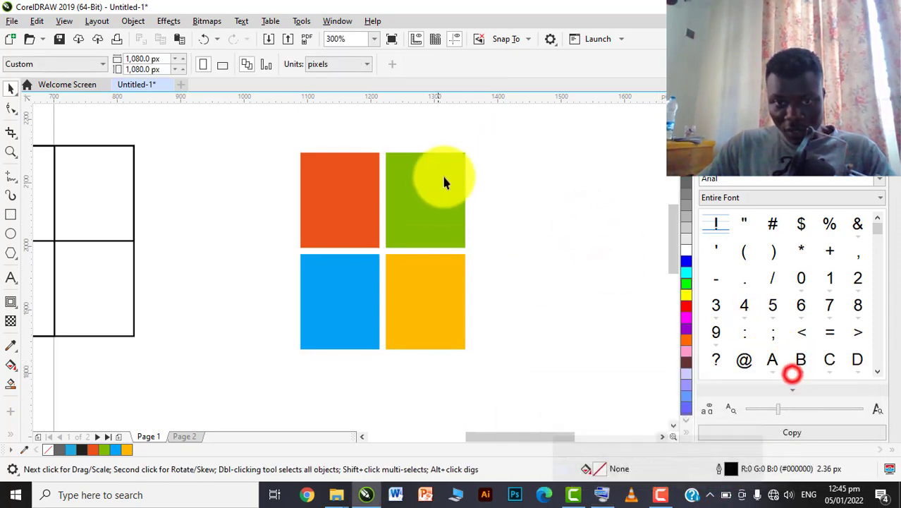
# - Select all four coloured rectangles and slightly reduce their overall height from the top edge, keeping the bottom edge in place
pyautogui.click(535, 190)
pyautogui.scroll(-1, 424, 200)
pyautogui.moveTo(487, 163); pyautogui.dragTo(331, 280)
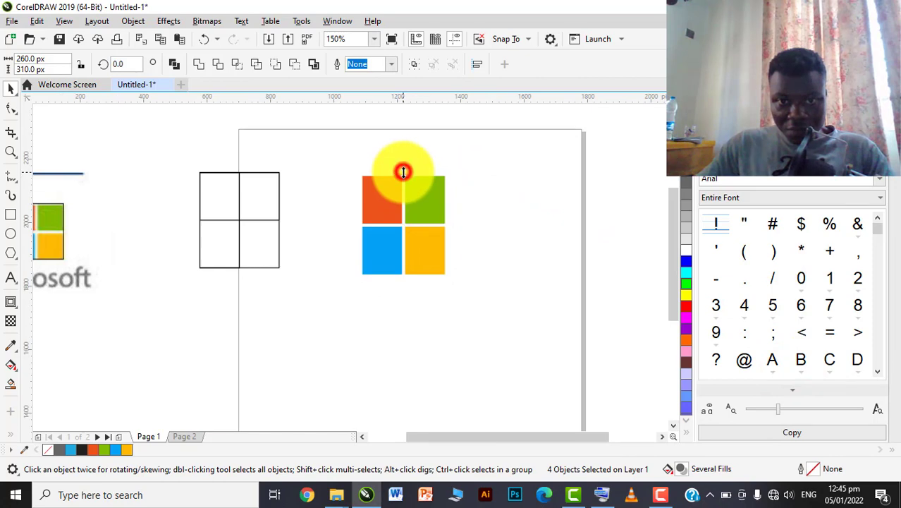
pyautogui.moveTo(404, 171); pyautogui.dragTo(404, 177)
pyautogui.click(485, 138)
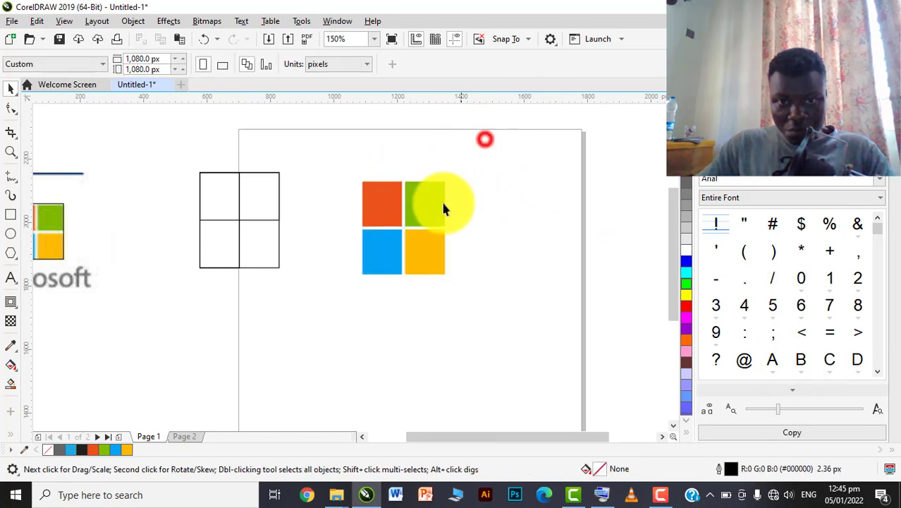
# - Start an artistic text just below the imported bitmap's wordmark with the capital letters MICR
pyautogui.scroll(-1, 444, 208)
pyautogui.scroll(1, 430, 217)
pyautogui.scroll(-1, 430, 217)
pyautogui.scroll(1, 248, 275)
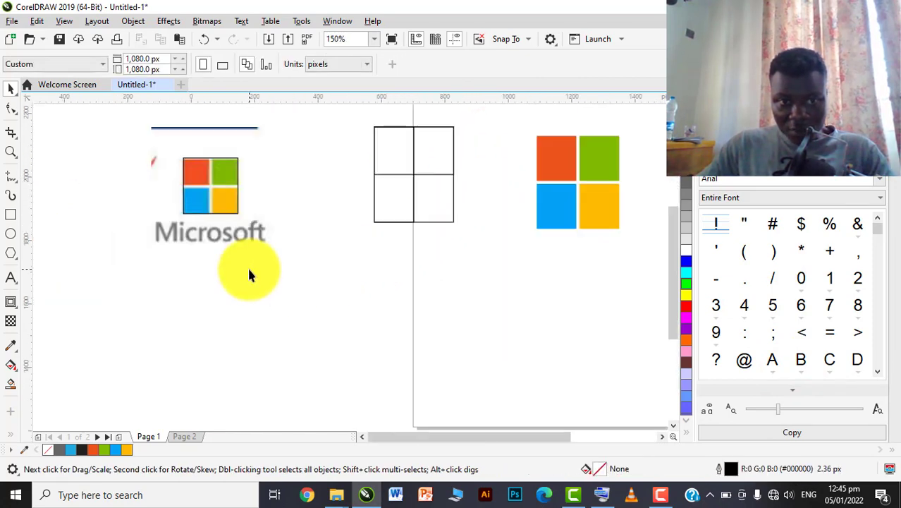
pyautogui.click(10, 280)
pyautogui.click(200, 282)
pyautogui.write('M')
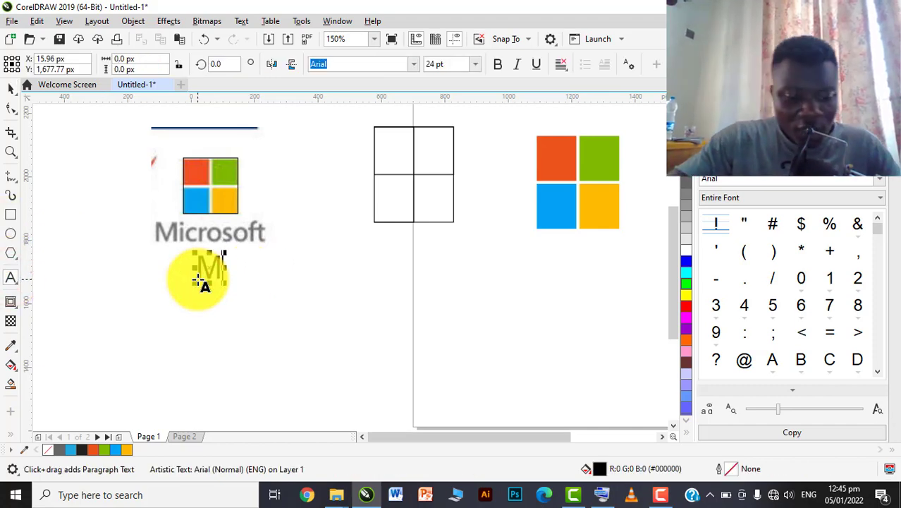
pyautogui.write('ICR')
pyautogui.press('BackSpace')
pyautogui.press('BackSpace')
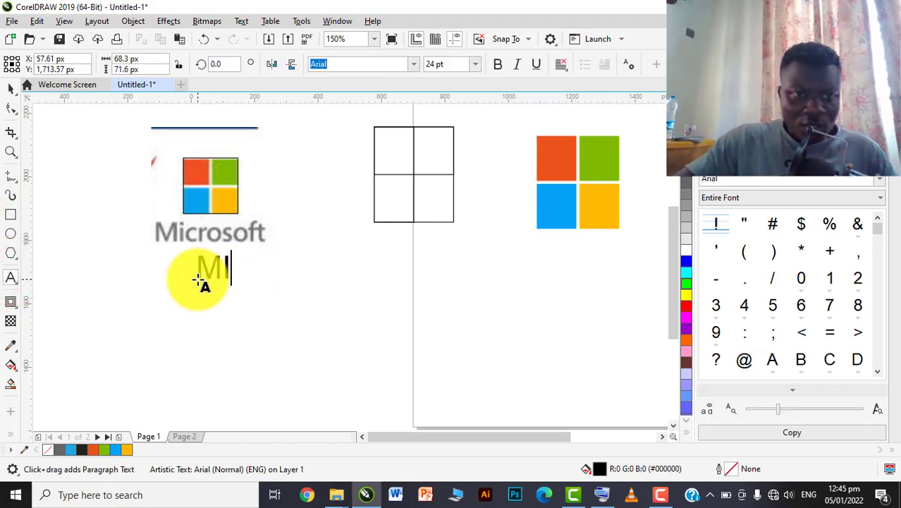
pyautogui.write('CR')
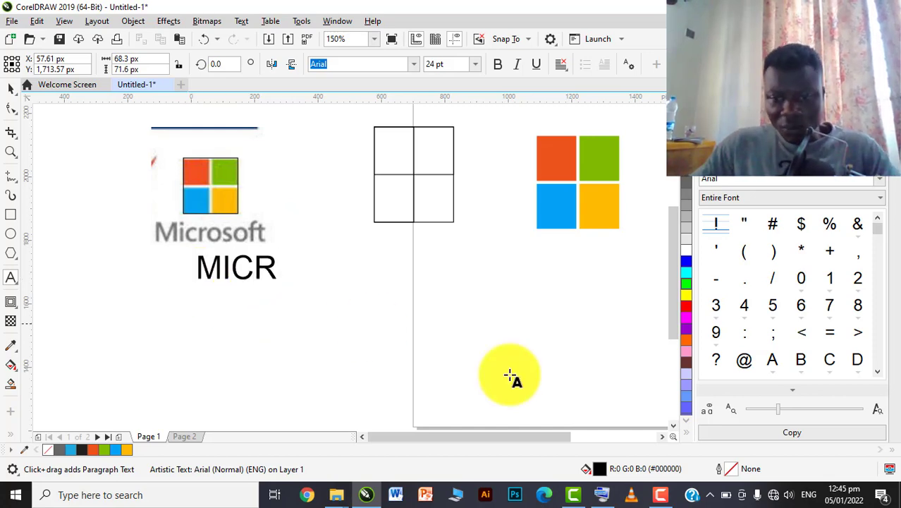
# - Complete the text as MICROSOFT, entering each letter O from the on-screen keyboard, and minimise that keyboard
pyautogui.click(601, 496)
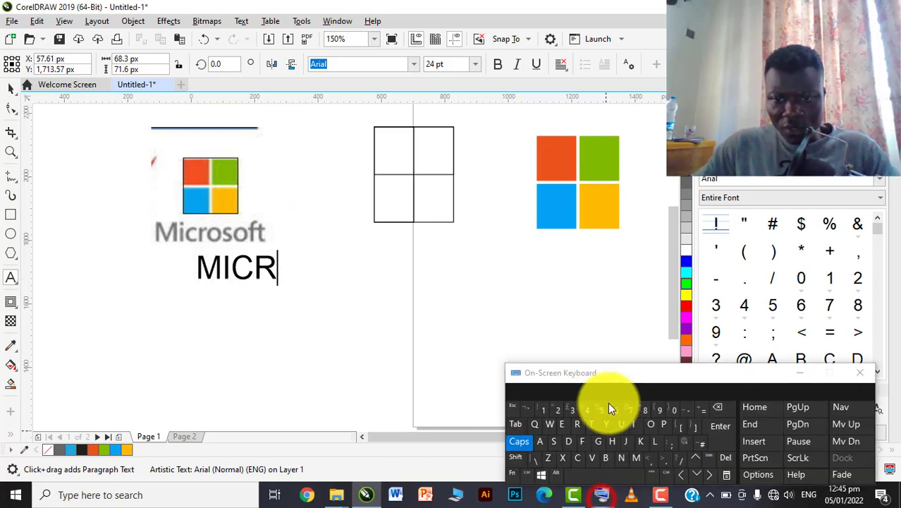
pyautogui.click(647, 424)
pyautogui.write('S')
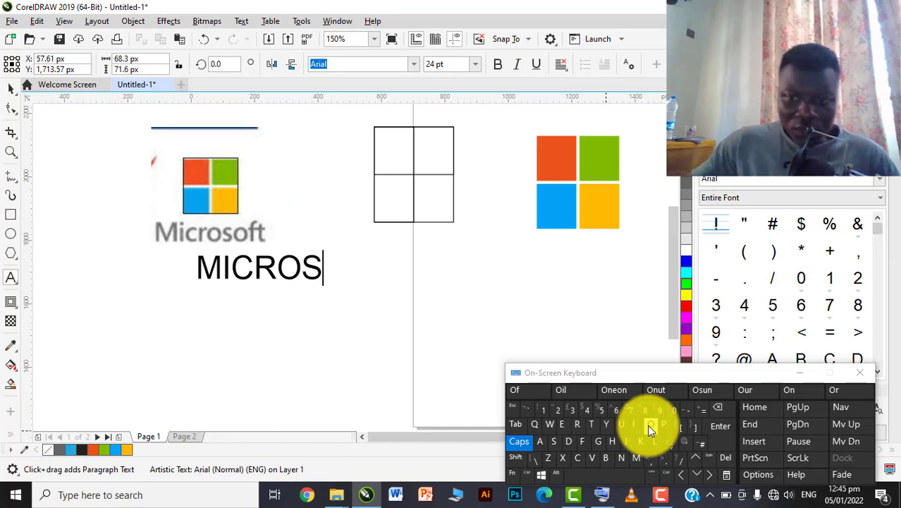
pyautogui.click(647, 425)
pyautogui.write('FT')
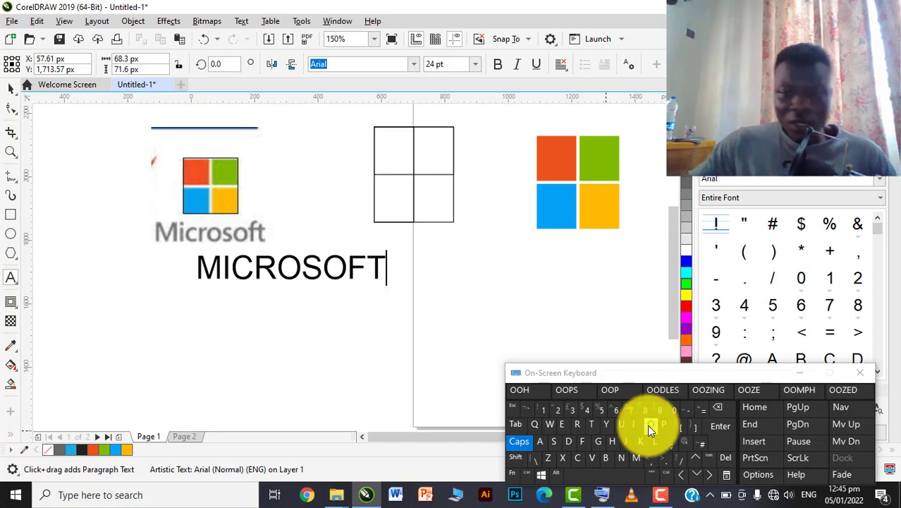
pyautogui.click(798, 372)
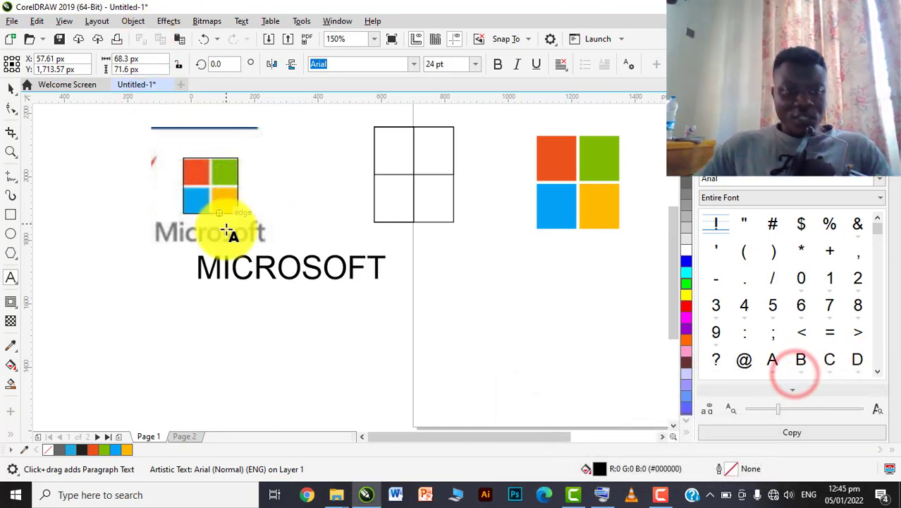
# - Select the whole MICROSOFT text and change its capitalisation to Sentence case
pyautogui.click(235, 266)
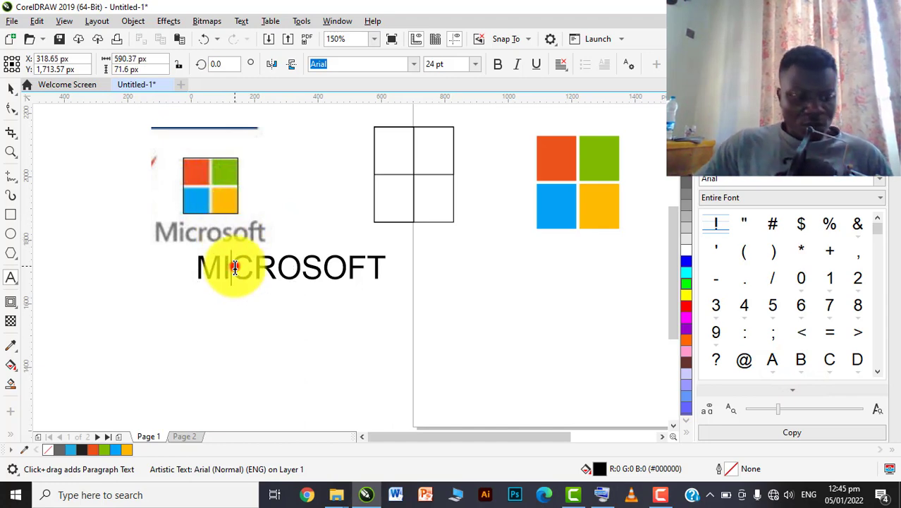
pyautogui.doubleClick(234, 266)
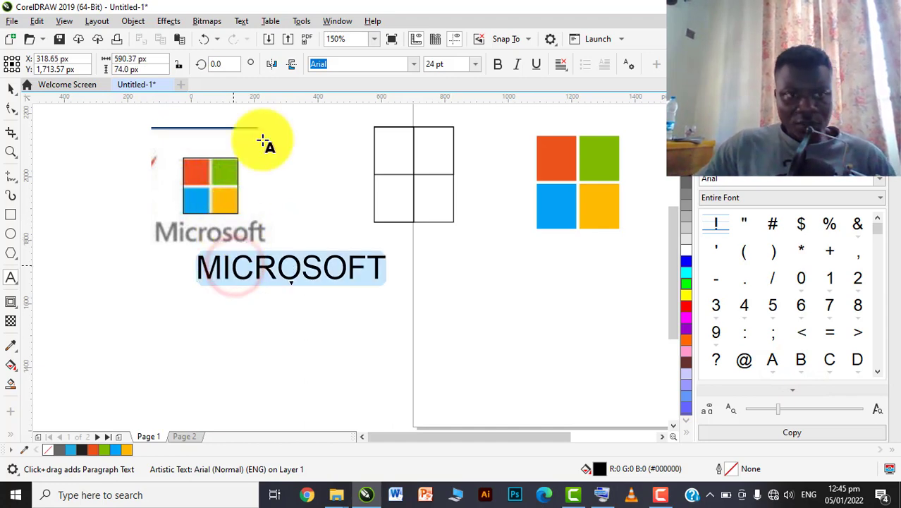
pyautogui.click(241, 22)
pyautogui.click(281, 296)
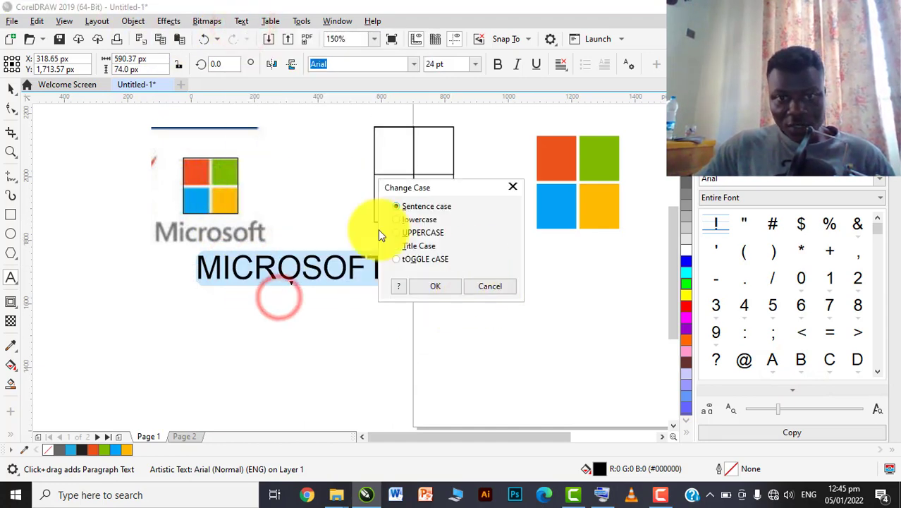
pyautogui.click(423, 286)
# - Look through the Myriad fonts for the Microsoft text and try the Möfita font on it
pyautogui.click(11, 90)
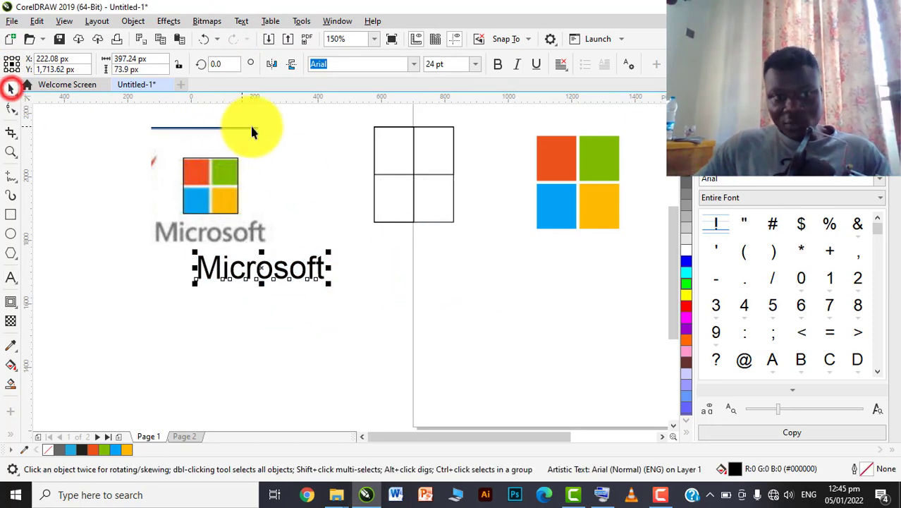
pyautogui.click(415, 64)
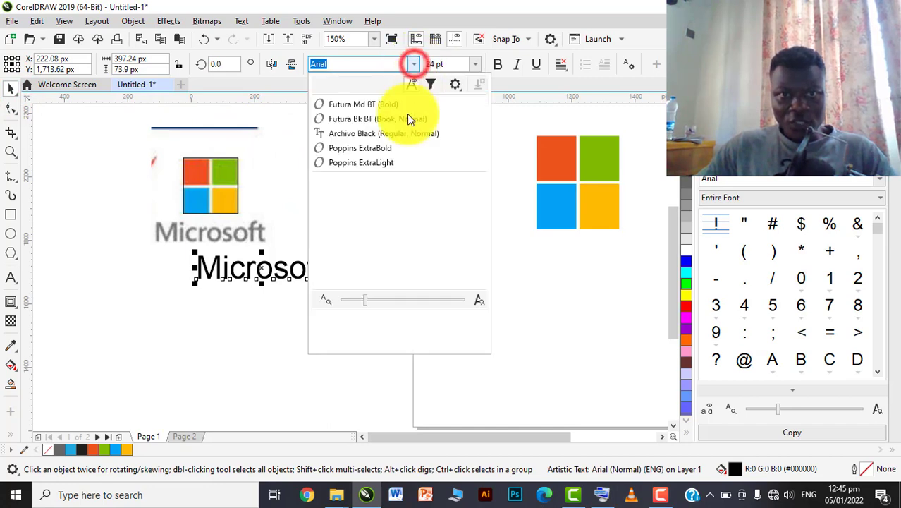
pyautogui.write('myr')
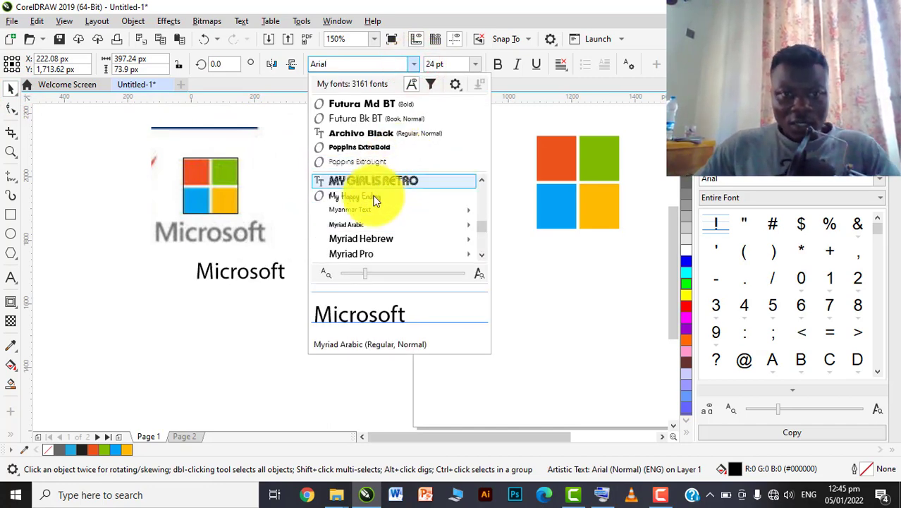
pyautogui.moveTo(375, 255)
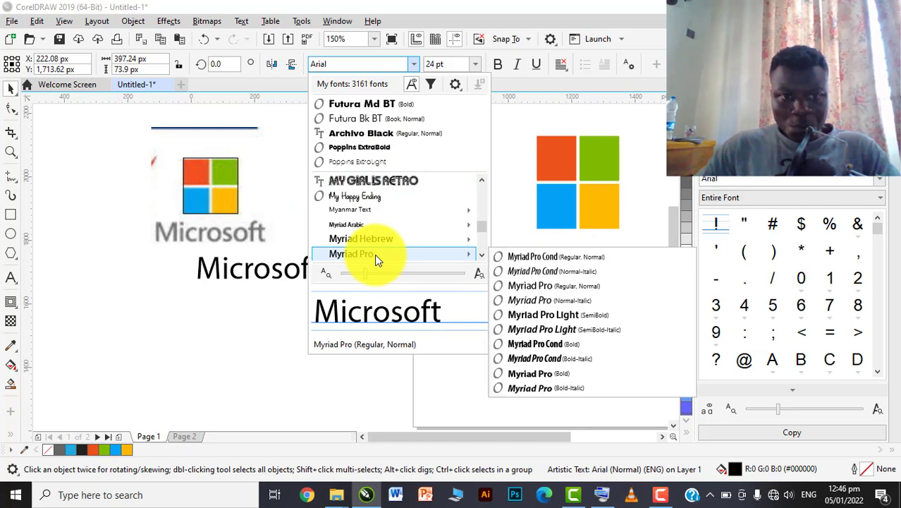
pyautogui.scroll(-1, 375, 248)
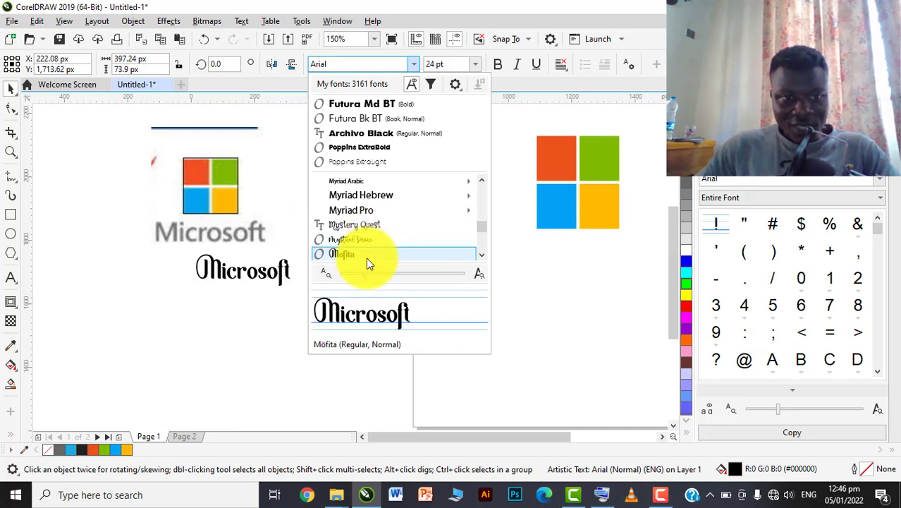
pyautogui.click(366, 257)
pyautogui.scroll(1, 251, 277)
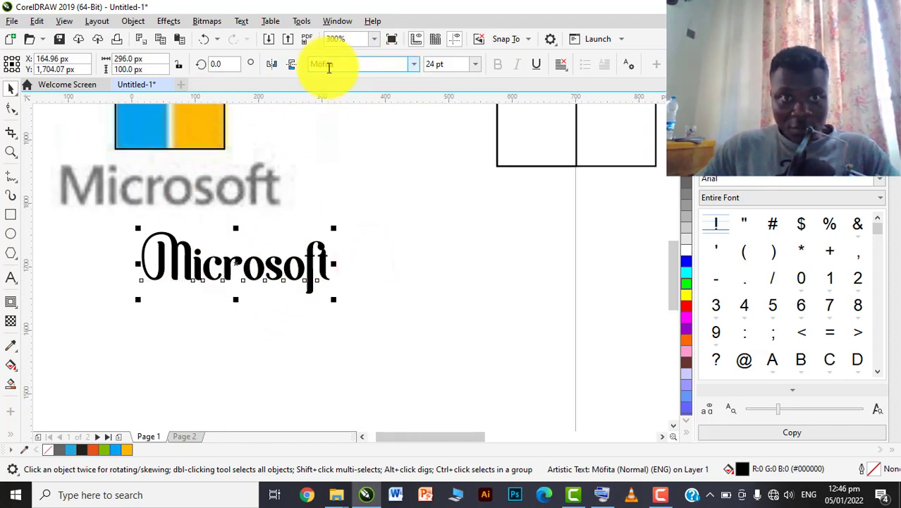
# - Set the Microsoft text's font to Raleway Medium
pyautogui.click(414, 64)
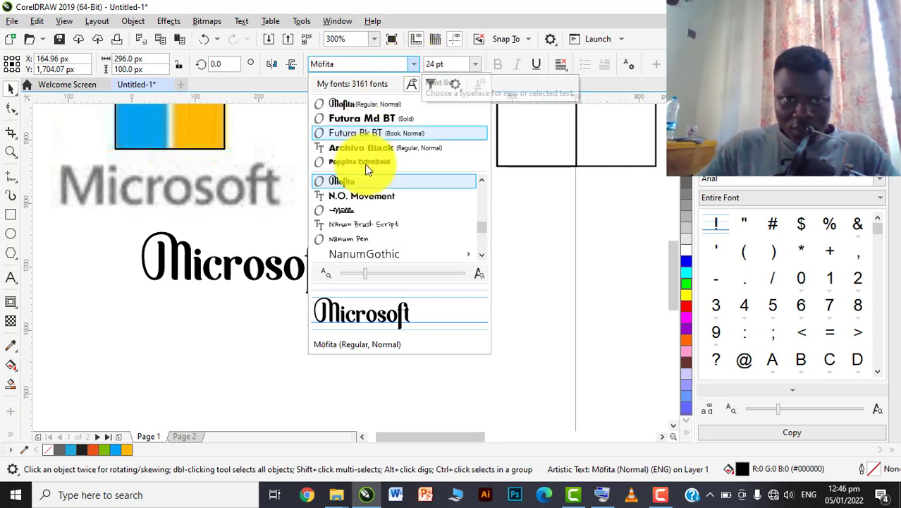
pyautogui.write('r')
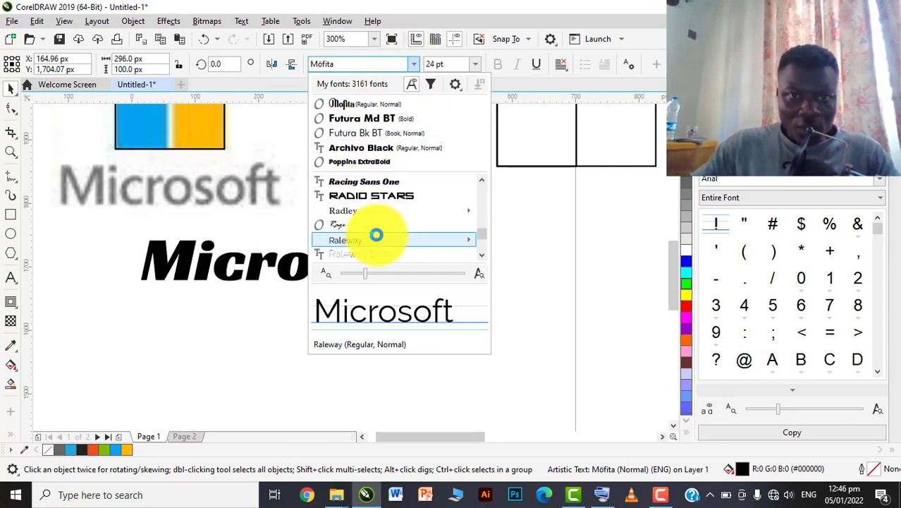
pyautogui.moveTo(363, 242)
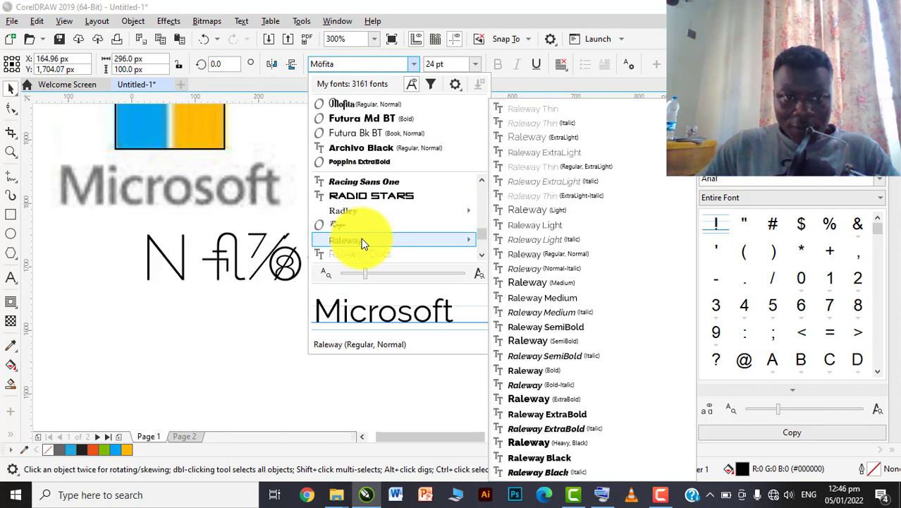
pyautogui.click(549, 297)
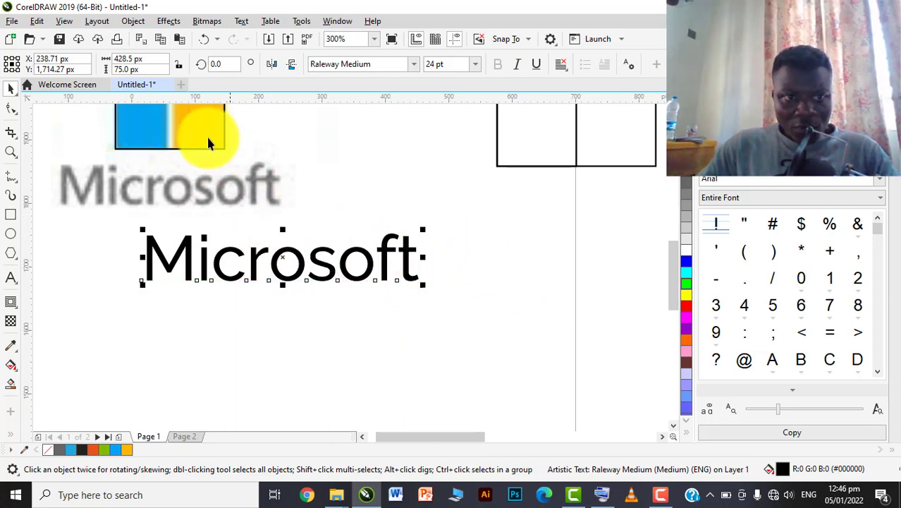
# - Tighten the letter spacing of the Microsoft text with the Shape tool until it is about 394 px wide
pyautogui.scroll(1, 268, 185)
pyautogui.scroll(-1, 232, 173)
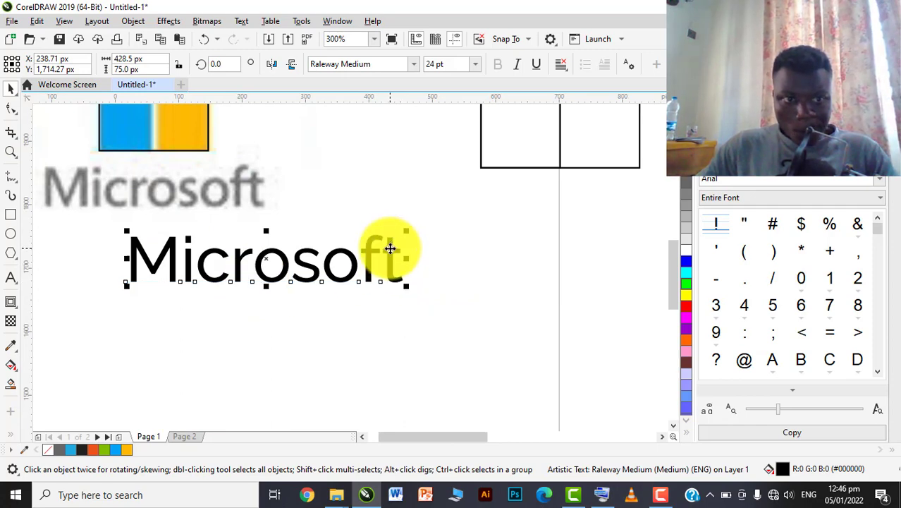
pyautogui.click(11, 109)
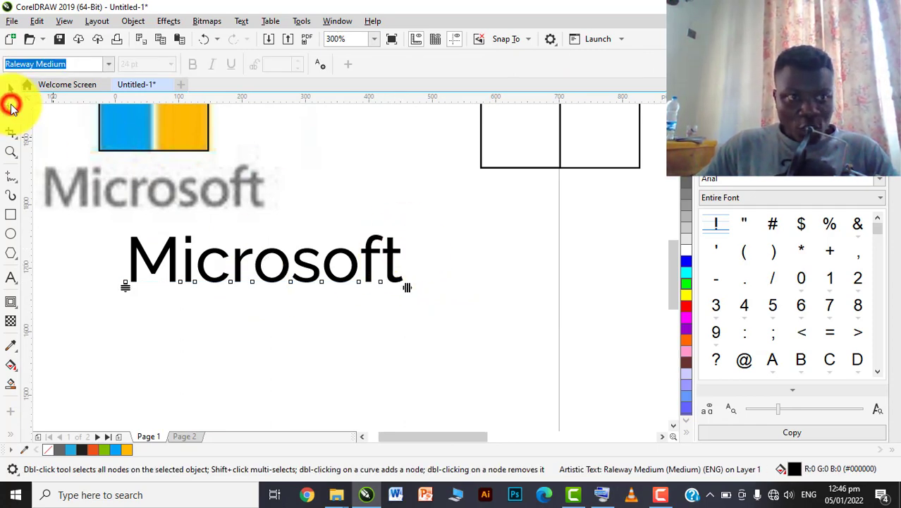
pyautogui.moveTo(410, 285); pyautogui.dragTo(378, 288)
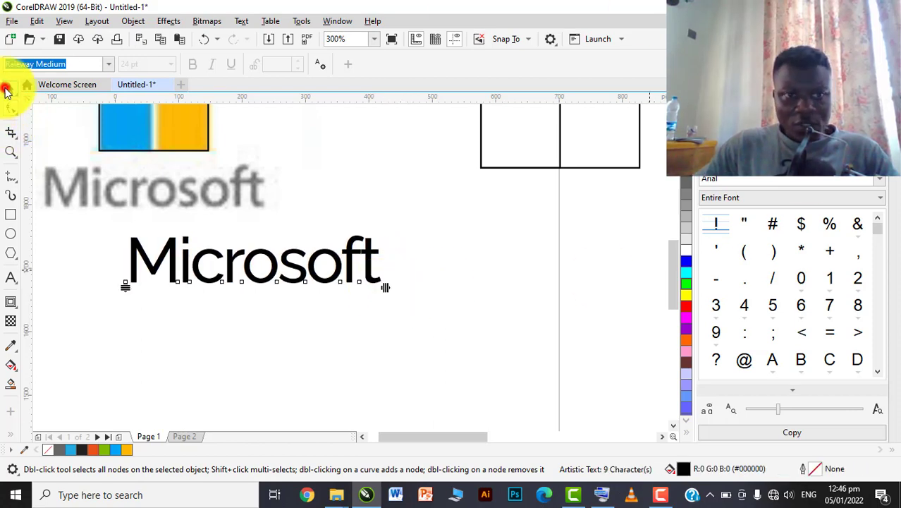
# - Fill the Microsoft text with dark grey #666666 to match the bitmap's wordmark
pyautogui.click(8, 90)
pyautogui.click(686, 204)
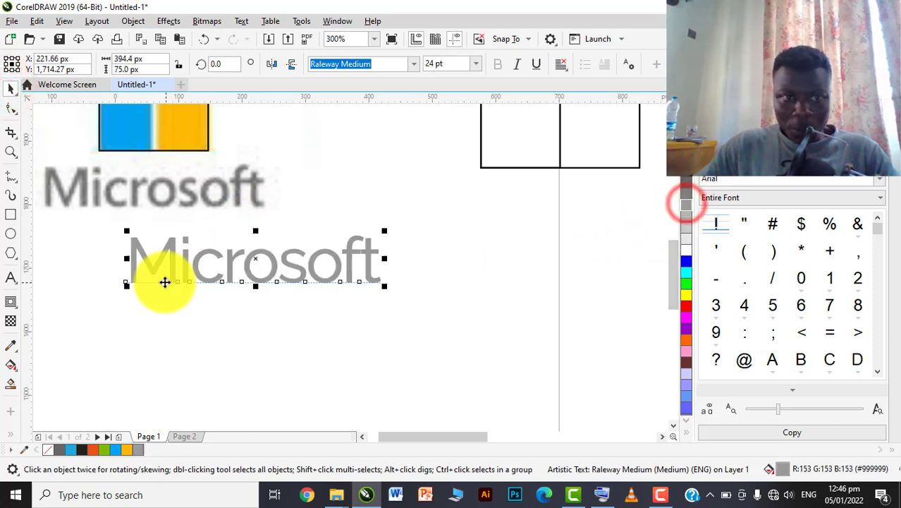
pyautogui.click(686, 191)
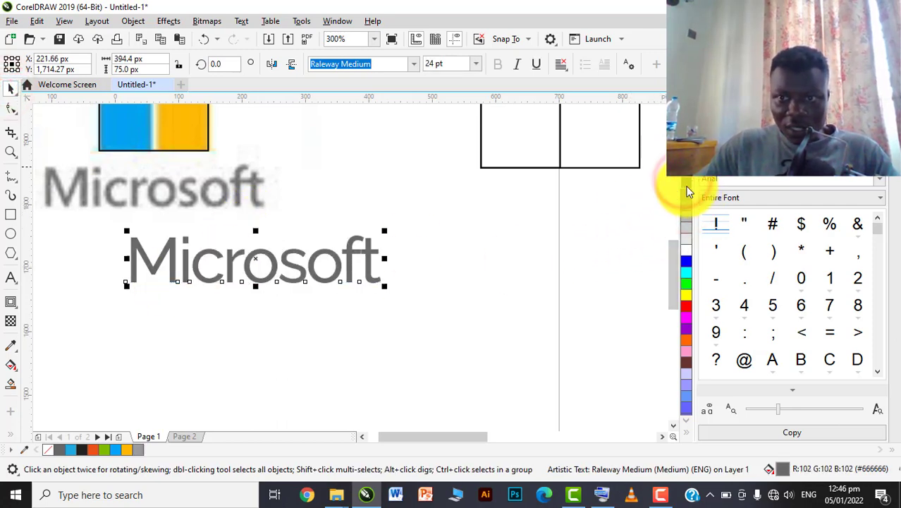
# - Move the grey Microsoft text onto the page, centred just below the four coloured rectangles, and deselect it
pyautogui.scroll(-4, 174, 261)
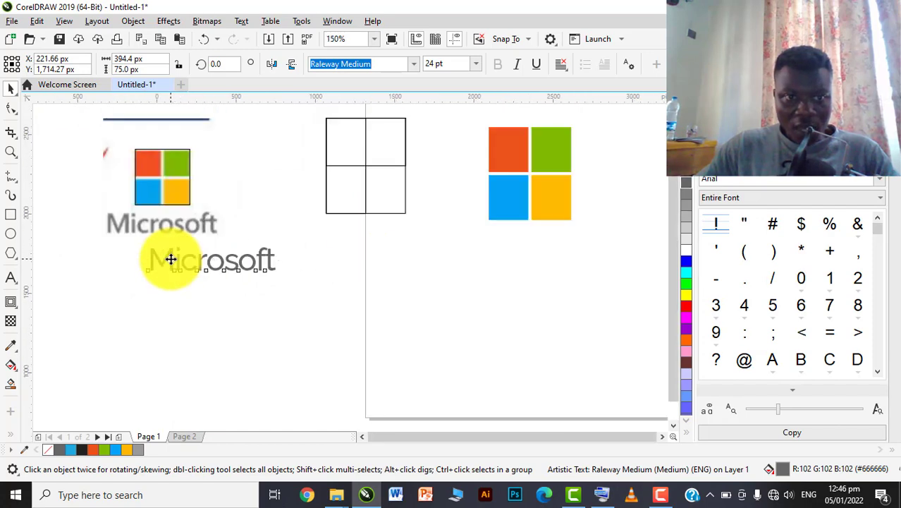
pyautogui.moveTo(173, 262); pyautogui.dragTo(358, 254)
pyautogui.click(415, 205)
pyautogui.scroll(2, 352, 227)
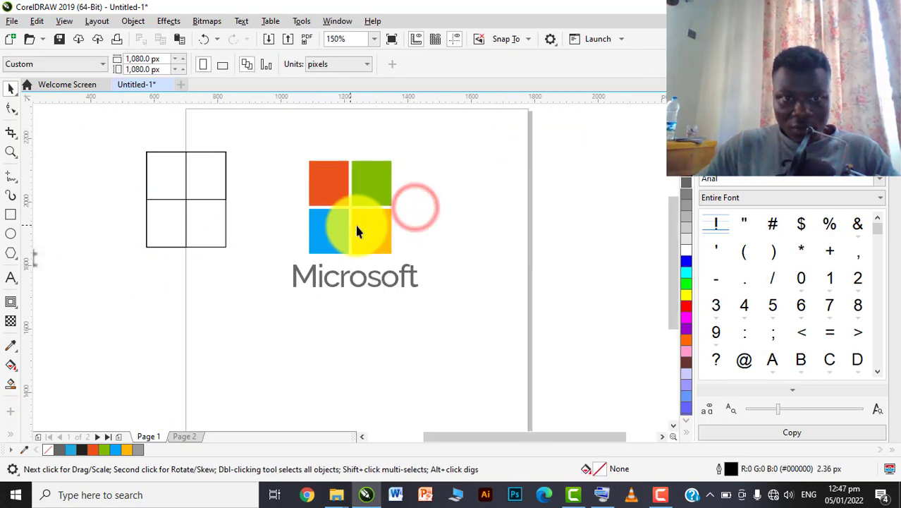
# - Delete the imported reference bitmap and the unfilled four-rectangle grid beside the page
pyautogui.scroll(-2, 397, 250)
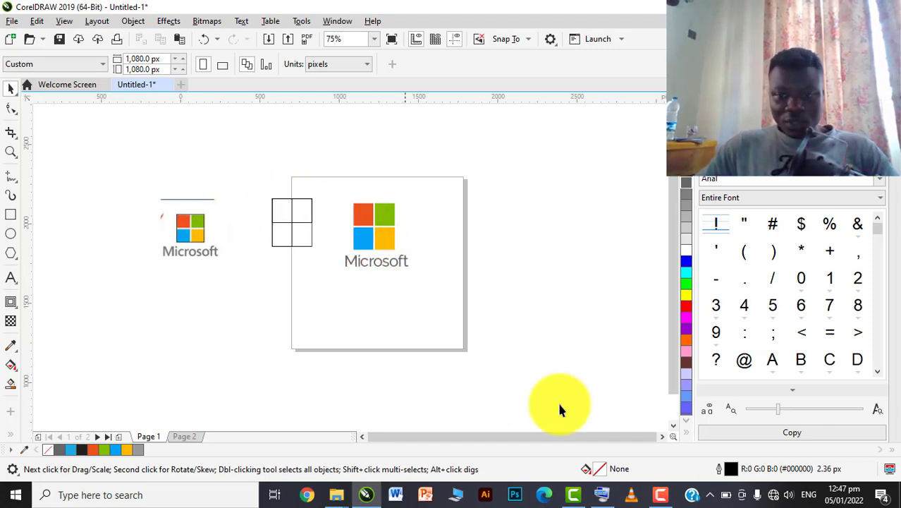
pyautogui.click(660, 494)
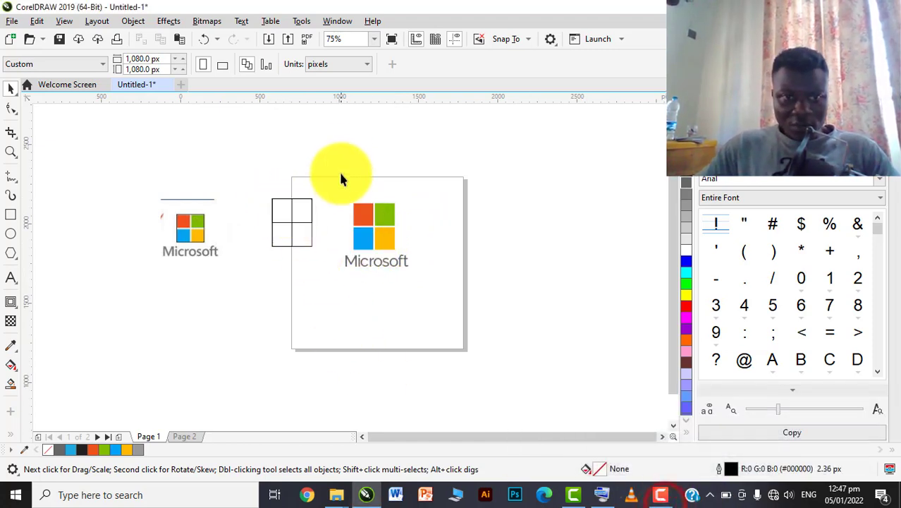
pyautogui.moveTo(340, 160); pyautogui.dragTo(92, 321)
pyautogui.press('Delete')
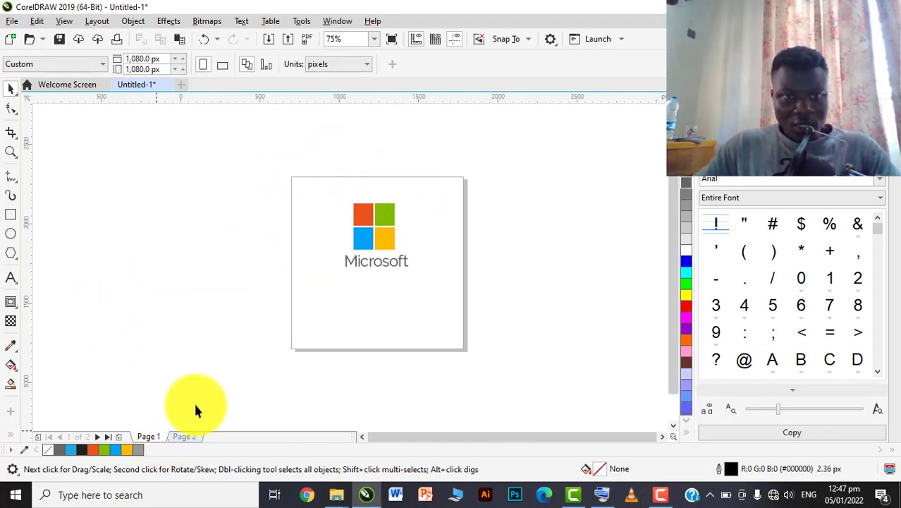
# - Copy the Visa and Domino's Pizza bitmaps from Page 2 and paste them onto Page 1
pyautogui.scroll(-2, 290, 280)
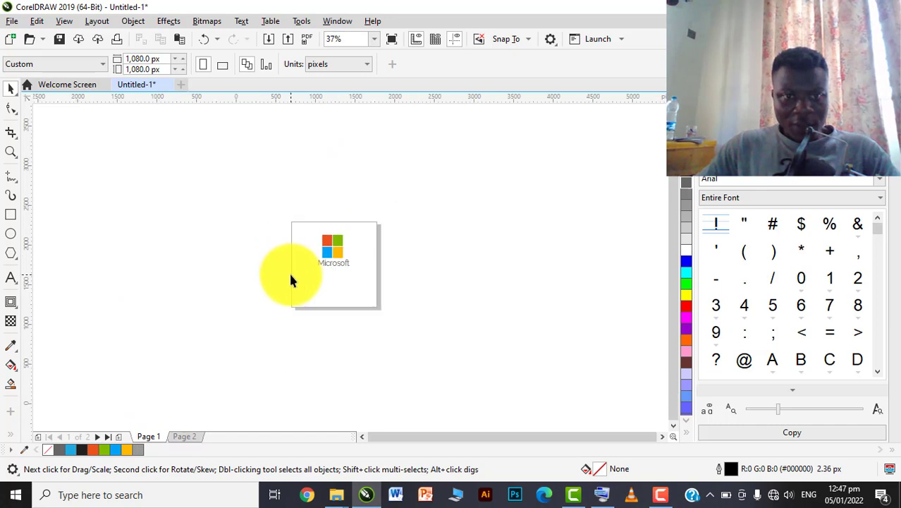
pyautogui.click(184, 436)
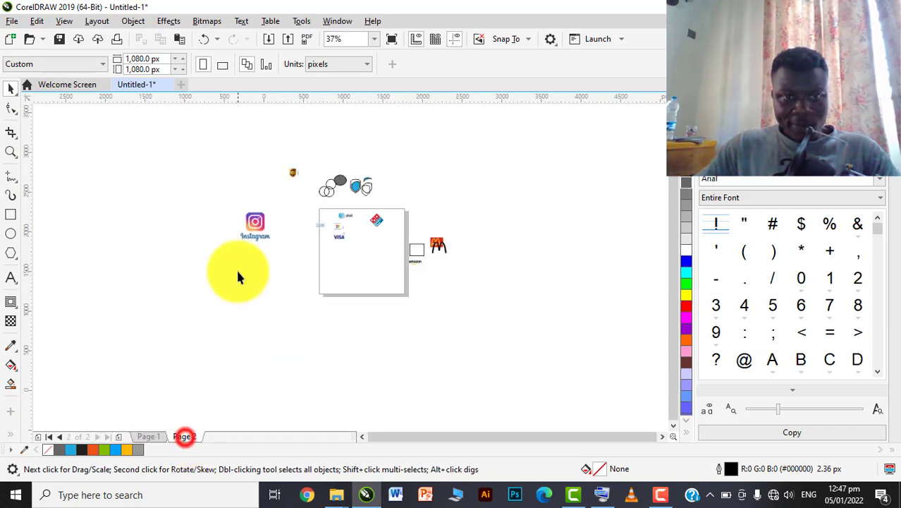
pyautogui.click(372, 218)
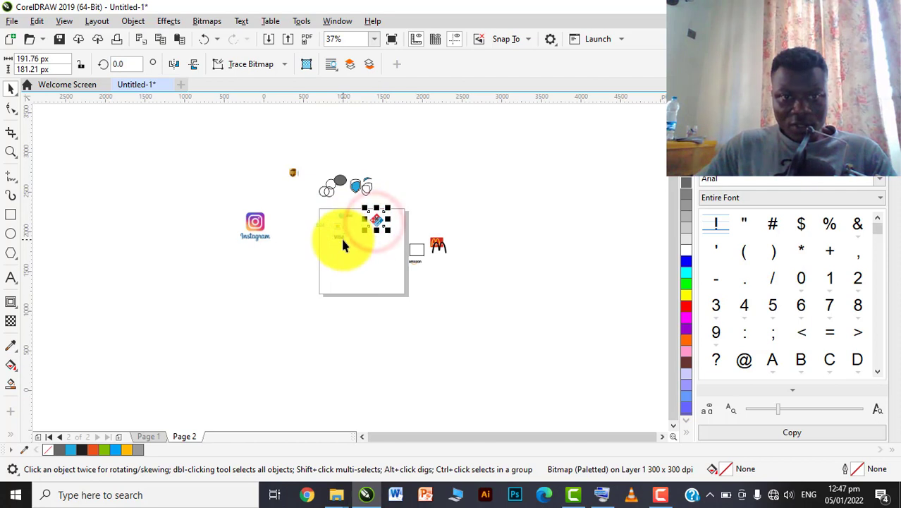
pyautogui.click(342, 242)
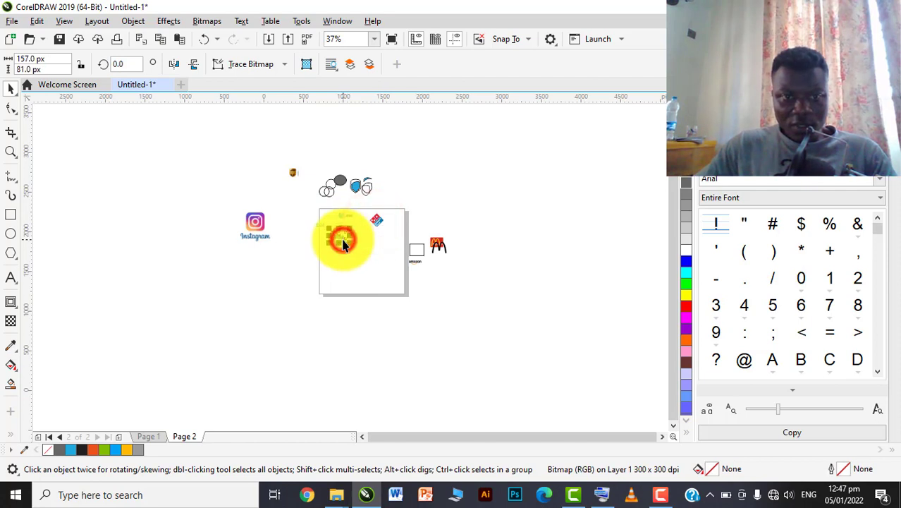
pyautogui.keyDown('shift'); pyautogui.click(376, 223); pyautogui.keyUp('shift')
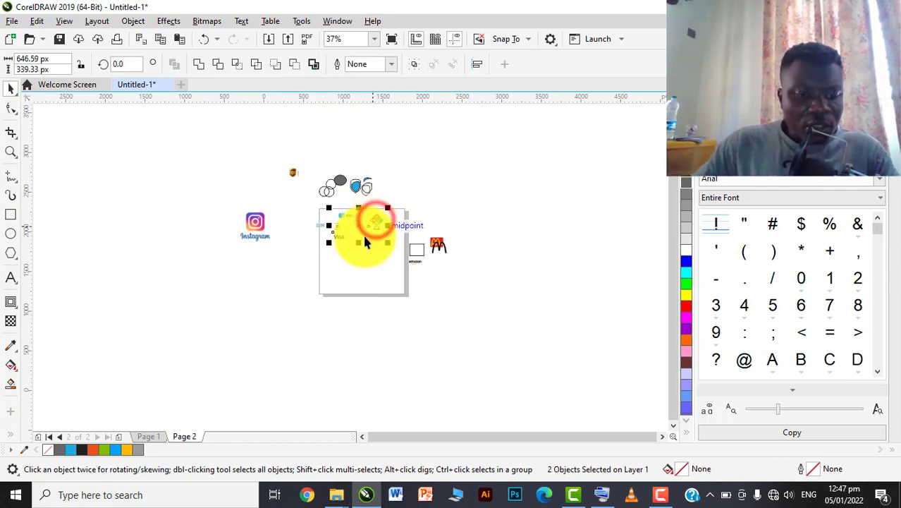
pyautogui.click(141, 438)
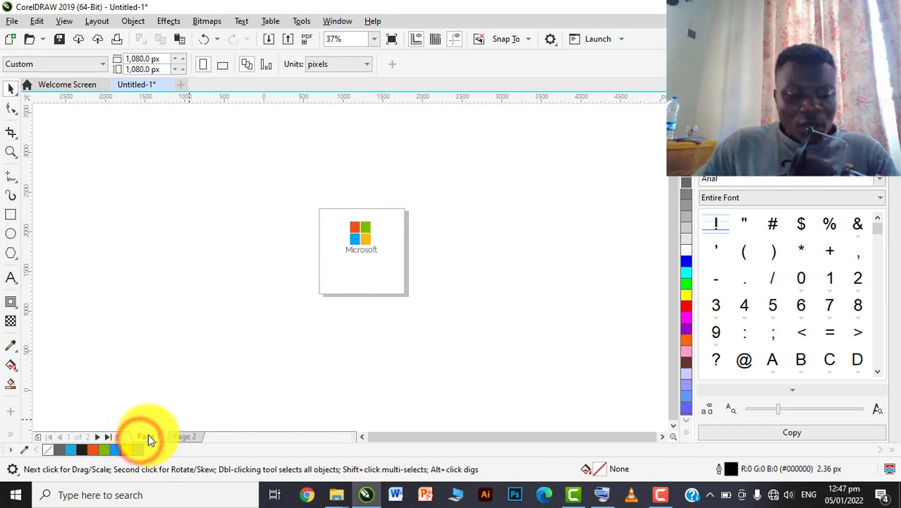
pyautogui.hotkey('ctrl', 'v')
pyautogui.scroll(2, 337, 251)
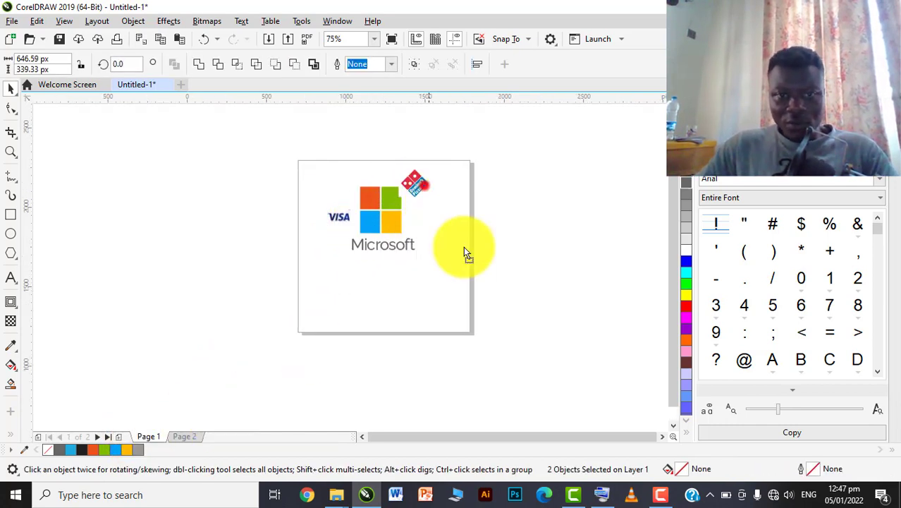
# - Move the two pasted bitmaps off the page to the lower right and the whole Microsoft logo to the left of the page
pyautogui.moveTo(463, 246); pyautogui.dragTo(578, 343)
pyautogui.moveTo(426, 171); pyautogui.dragTo(337, 251)
pyautogui.moveTo(377, 219); pyautogui.dragTo(120, 222)
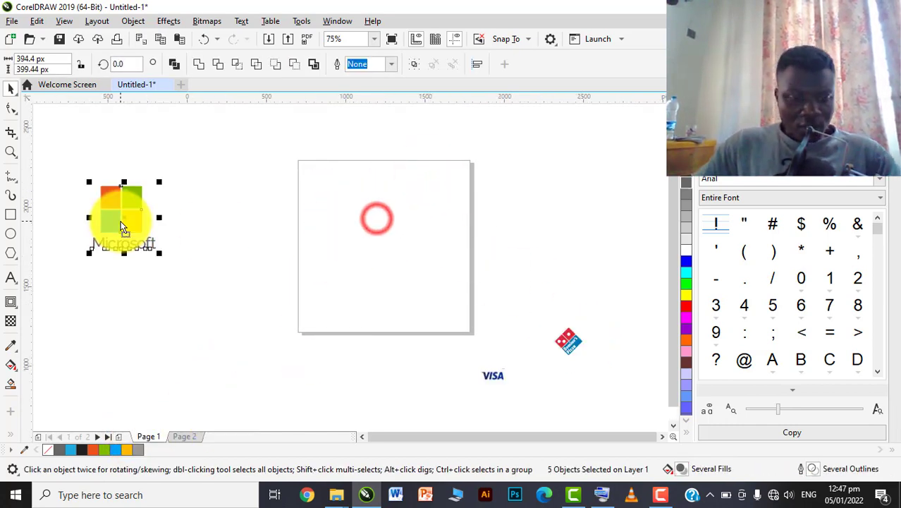
pyautogui.click(233, 202)
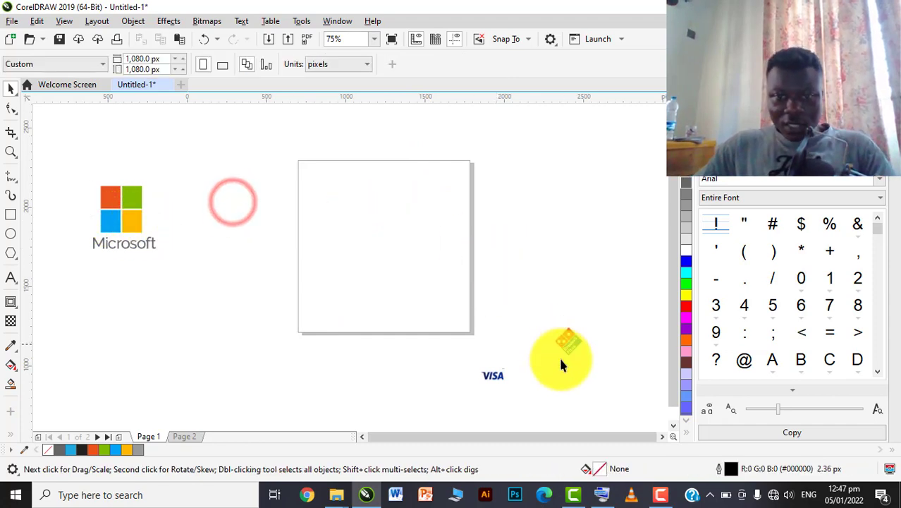
# - Move the Visa bitmap to the right of the page, enlarge the Domino's Pizza bitmap to 800 px wide, and place it at the page's left edge
pyautogui.moveTo(491, 376); pyautogui.dragTo(420, 250)
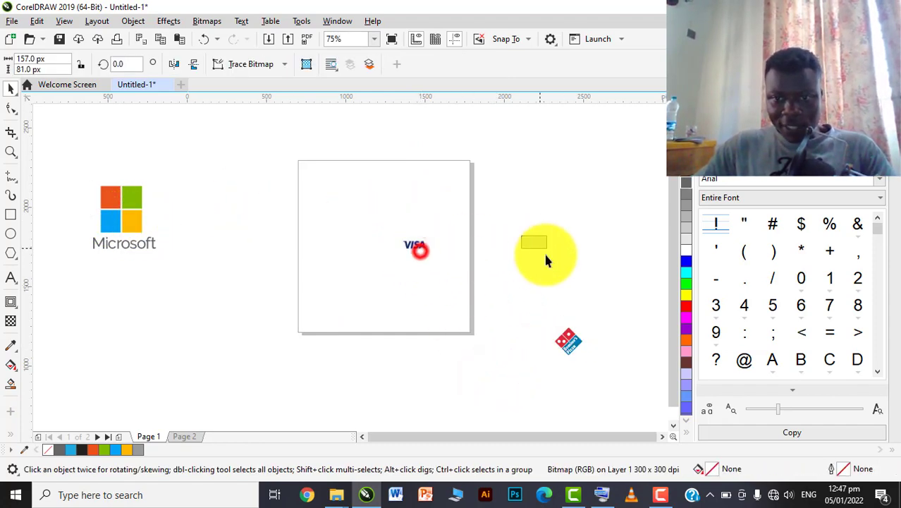
pyautogui.moveTo(545, 260); pyautogui.dragTo(545, 259)
pyautogui.moveTo(567, 341); pyautogui.dragTo(451, 288)
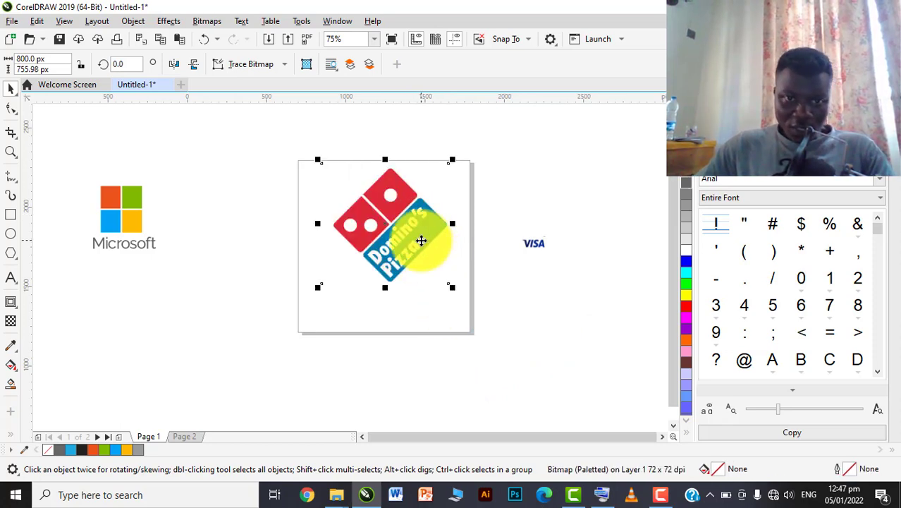
pyautogui.moveTo(421, 240); pyautogui.dragTo(280, 238)
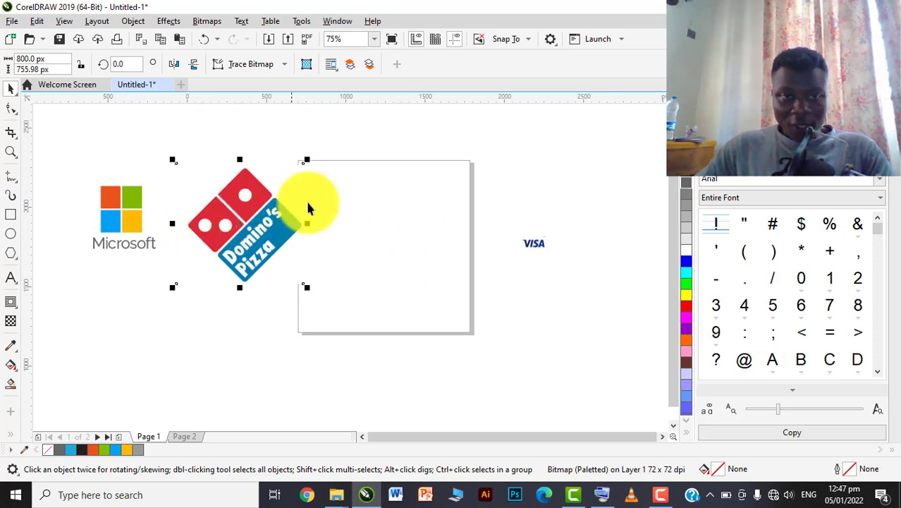
# - Draw a rectangle on the upper part of the page and set its size to 650 × 550 px
pyautogui.click(8, 214)
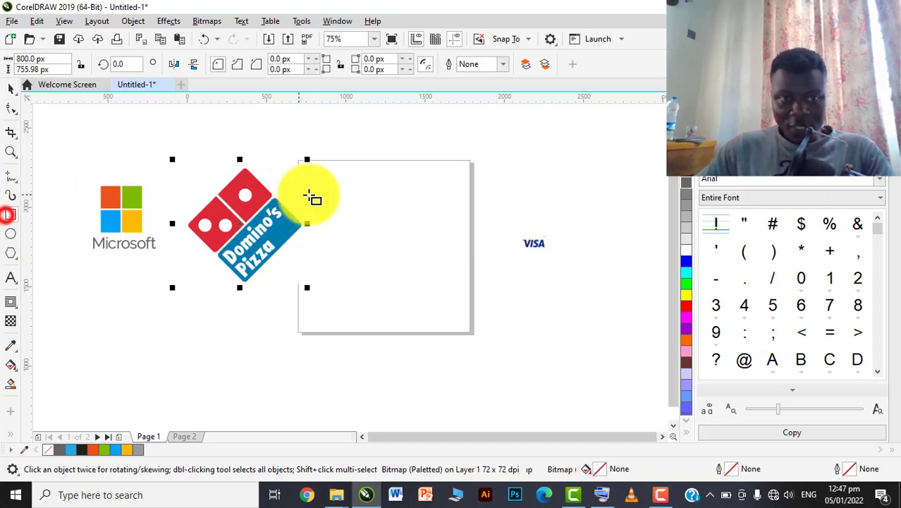
pyautogui.moveTo(358, 179); pyautogui.dragTo(465, 263)
pyautogui.click(11, 87)
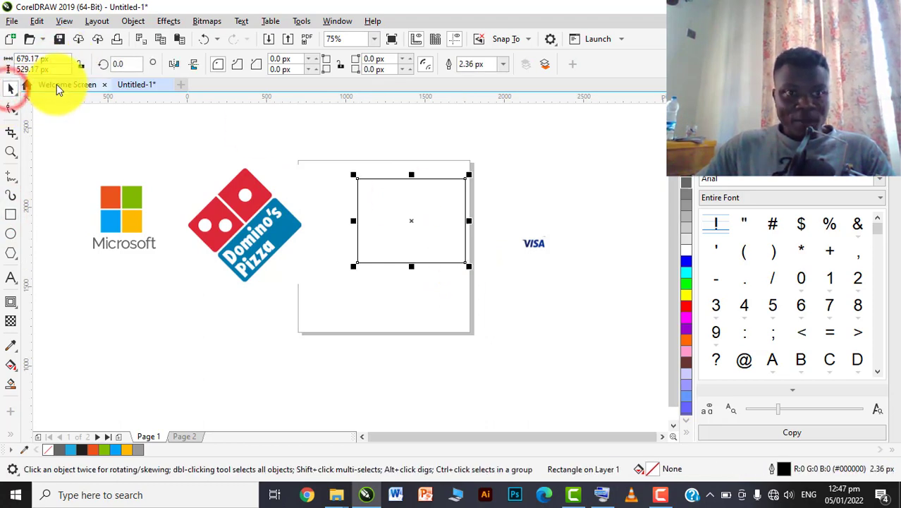
pyautogui.click(56, 58)
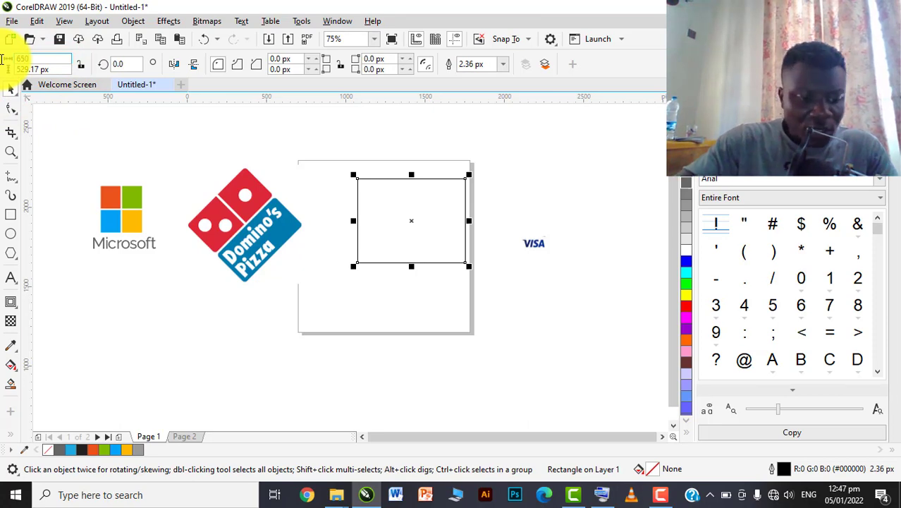
pyautogui.press('Tab')
pyautogui.write('55')
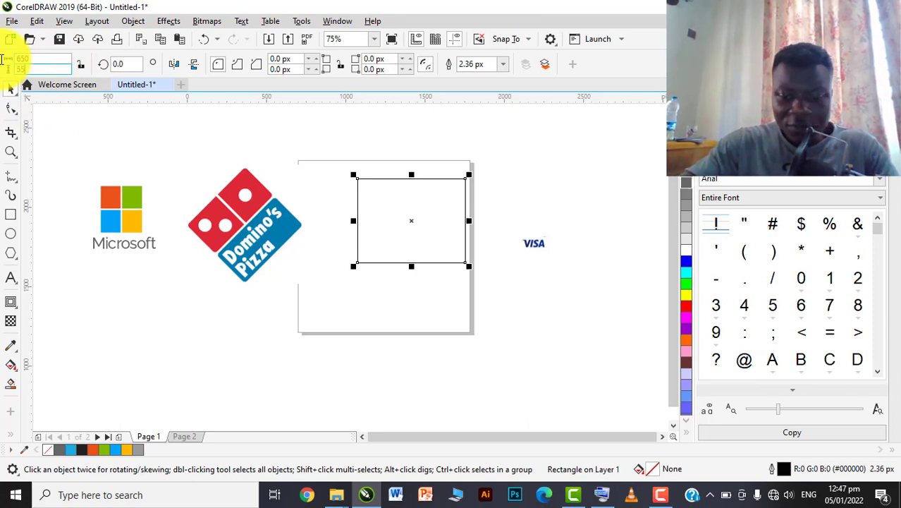
pyautogui.write('0')
pyautogui.press('Return')
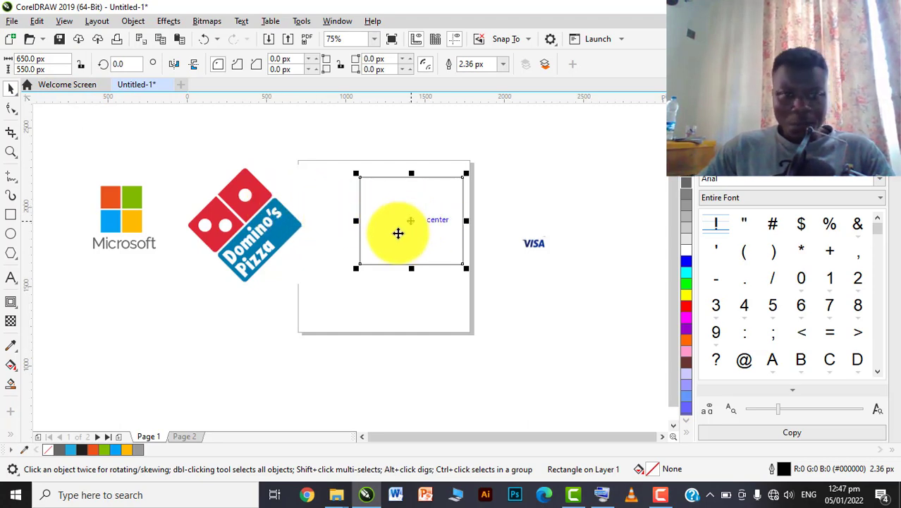
# - Try tracing the outer diamond of the Domino's Pizza bitmap as a closed four-corner outline with the Pen tool
pyautogui.scroll(3, 239, 229)
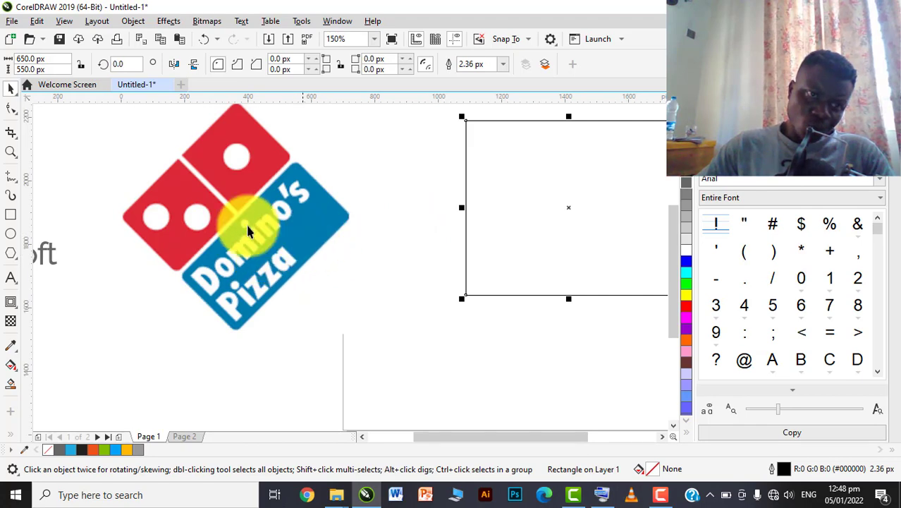
pyautogui.click(14, 181)
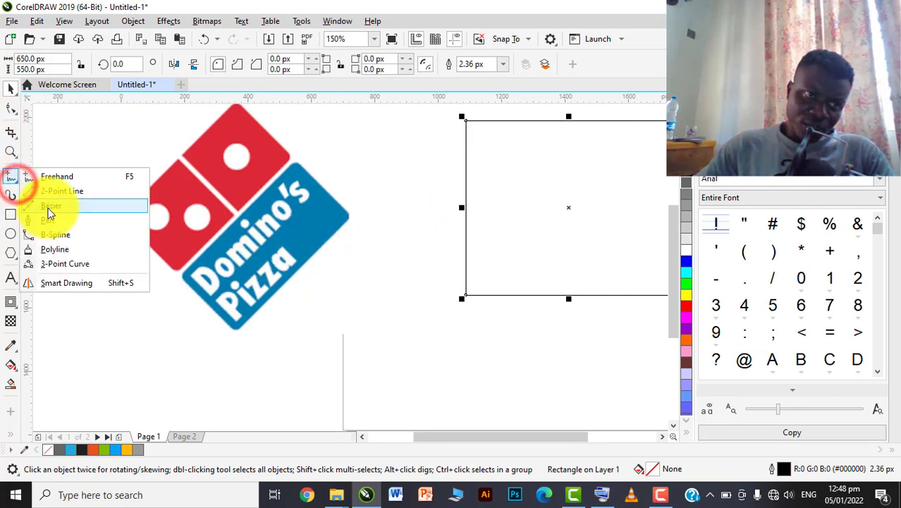
pyautogui.click(49, 223)
pyautogui.click(122, 220)
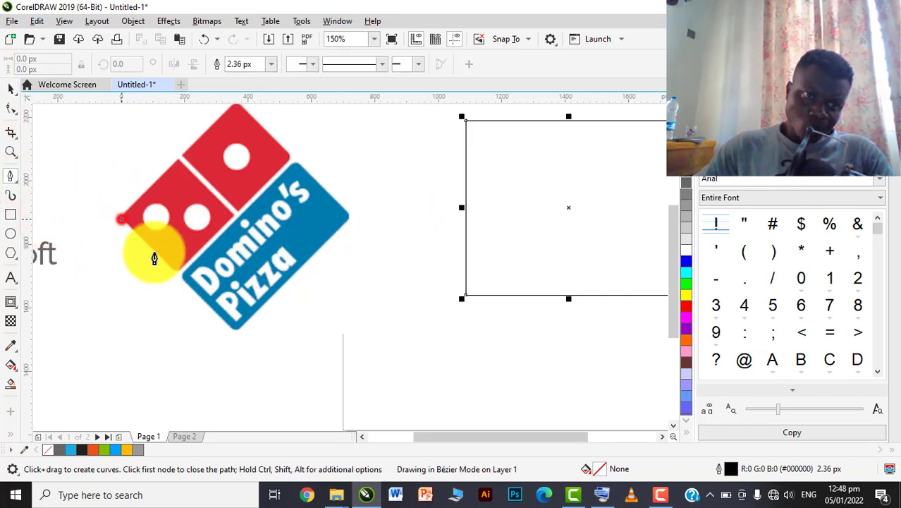
pyautogui.click(238, 333)
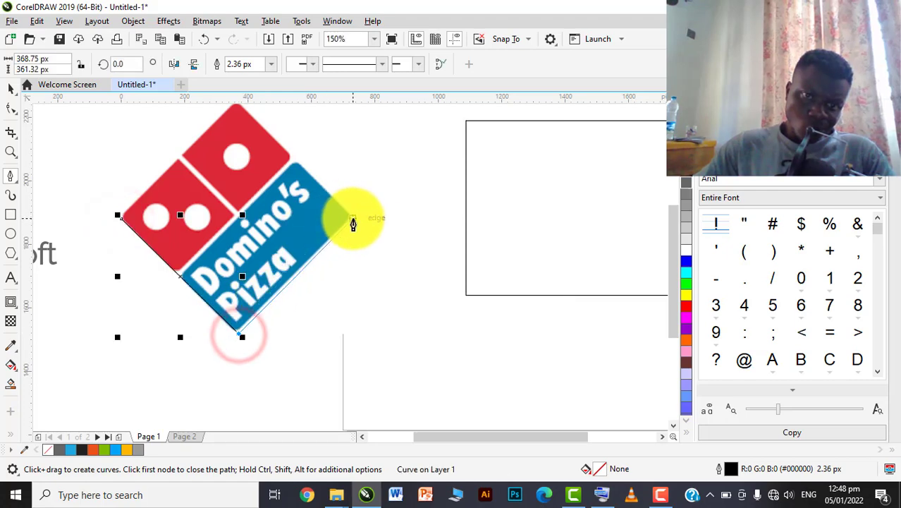
pyautogui.click(353, 217)
pyautogui.scroll(-2, 241, 141)
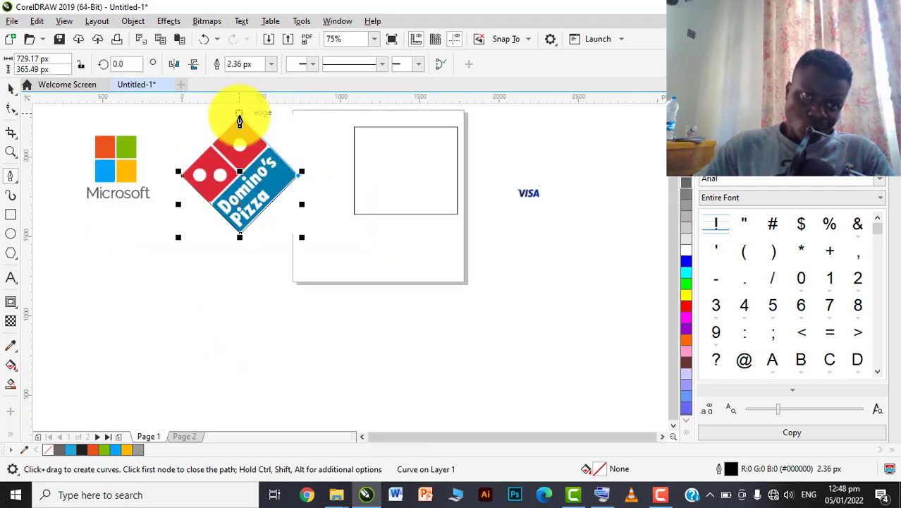
pyautogui.click(239, 116)
pyautogui.click(184, 175)
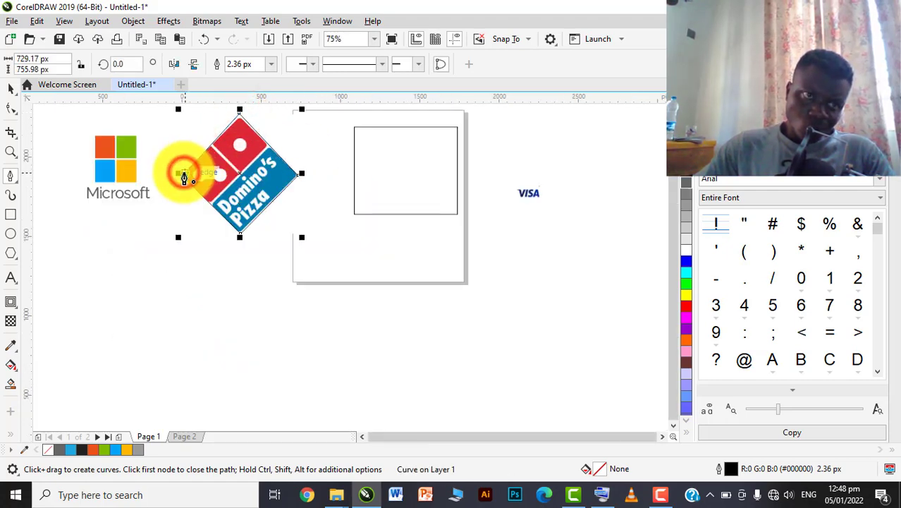
pyautogui.click(10, 89)
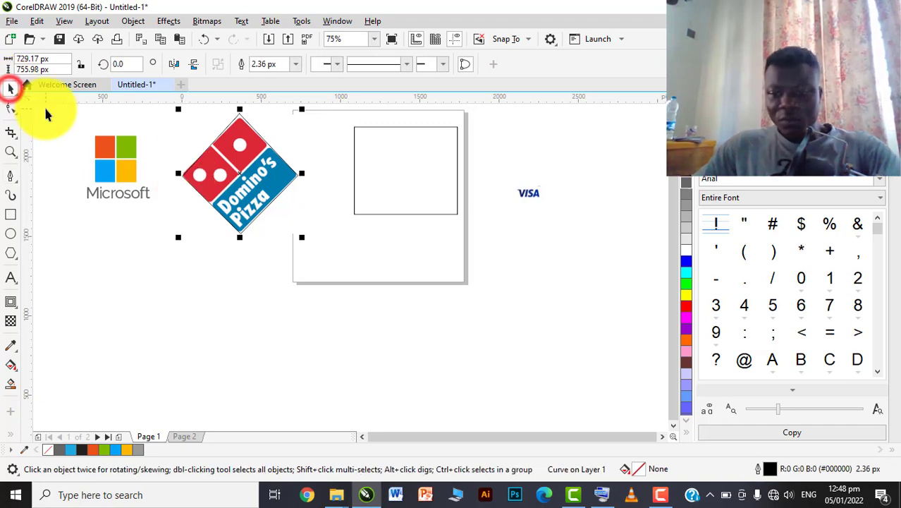
pyautogui.click(44, 105)
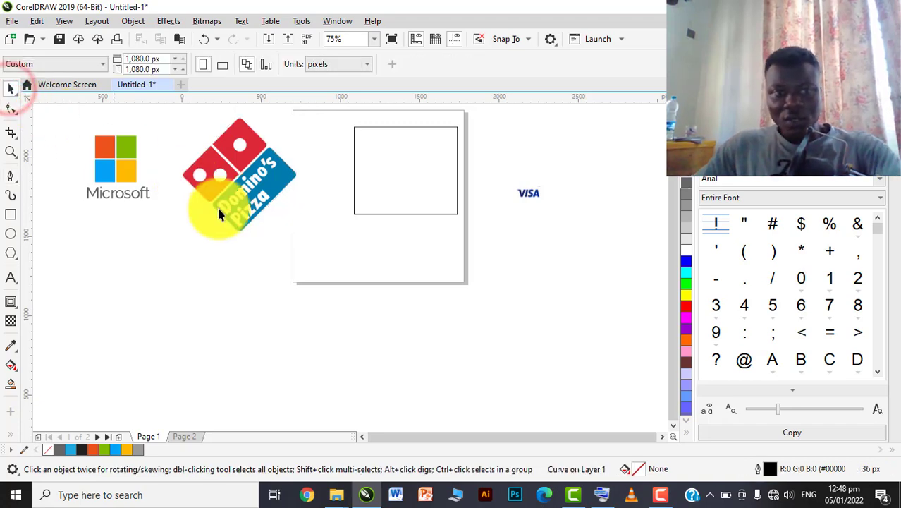
# - Move the 650 × 550 px rectangle slightly down and left on the page
pyautogui.click(382, 184)
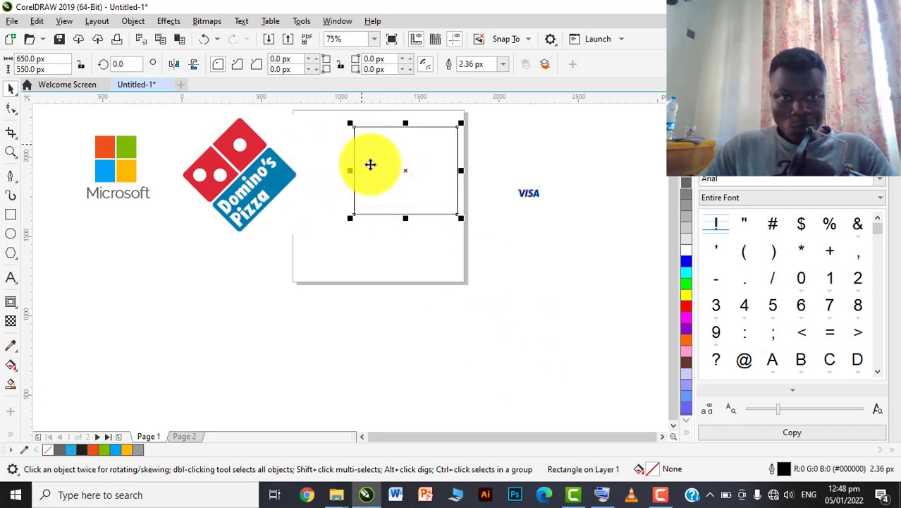
pyautogui.moveTo(397, 164); pyautogui.dragTo(387, 180)
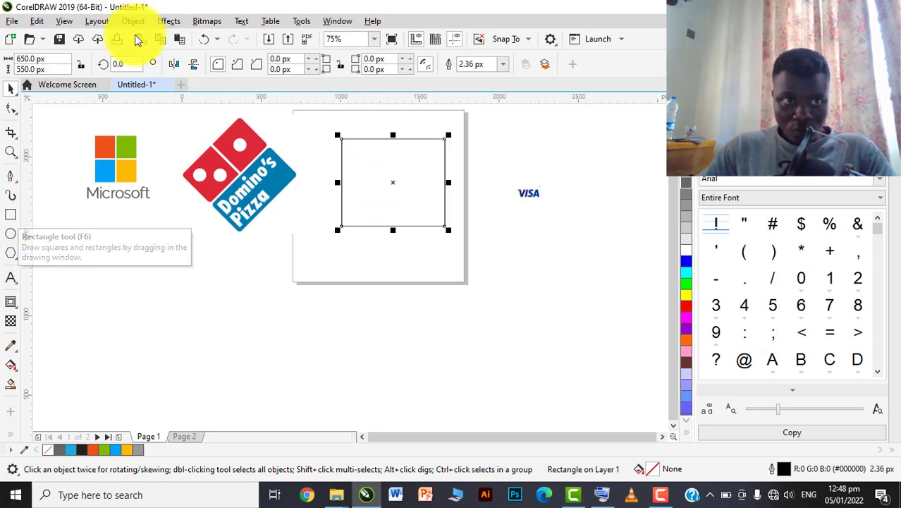
# - Try a width of 325 px on the large rectangle and undo that change
pyautogui.click(48, 59)
pyautogui.write('325')
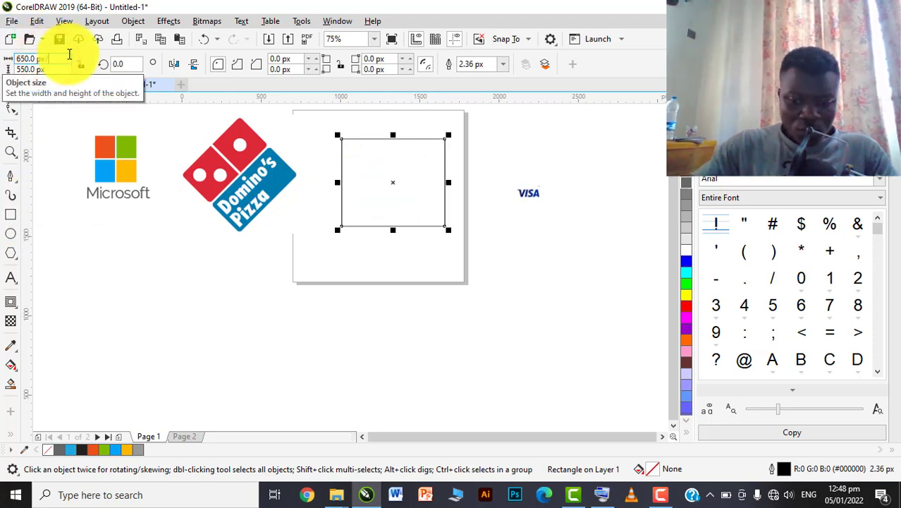
pyautogui.press('Return')
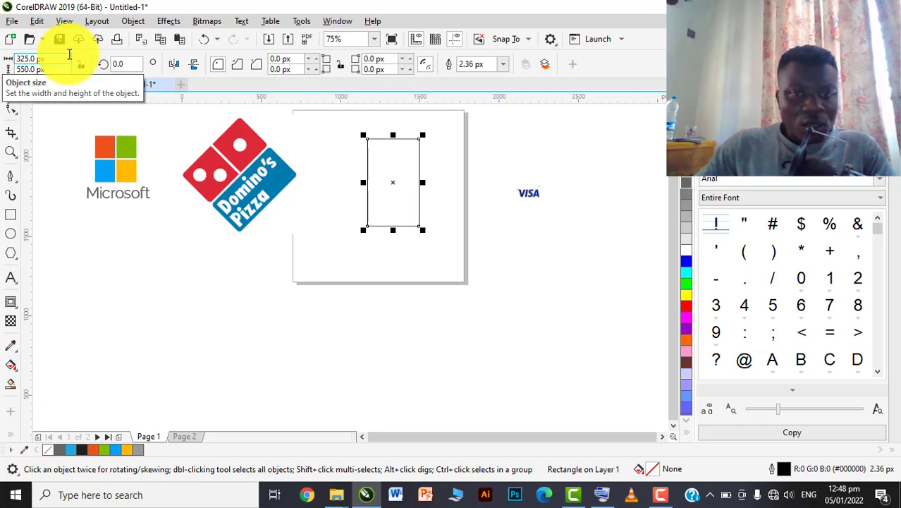
pyautogui.hotkey('ctrl', 'z')
# - Duplicate the large rectangle, shift the copy down and right, and set the copy's height to 275 px
pyautogui.hotkey('ctrl', 'd')
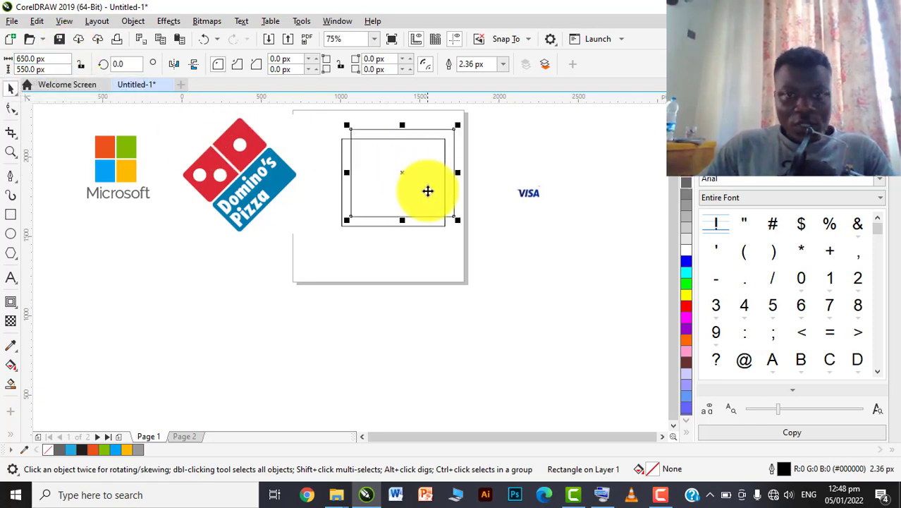
pyautogui.moveTo(432, 173); pyautogui.dragTo(471, 222)
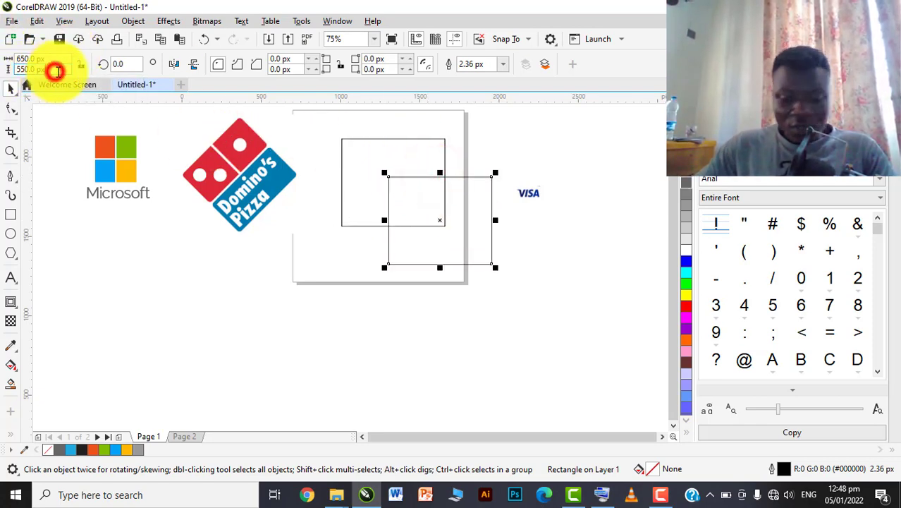
pyautogui.doubleClick(56, 70)
pyautogui.write('275')
pyautogui.press('Return')
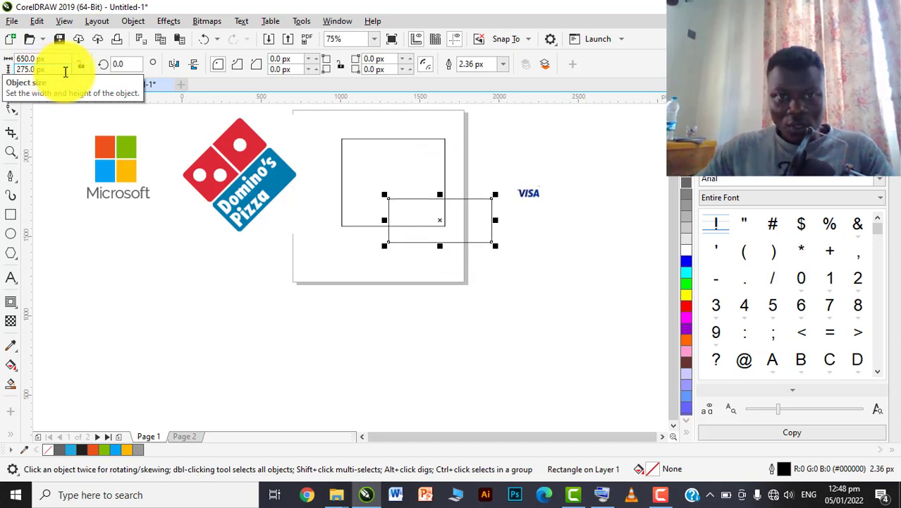
# - Move the half-height rectangle into the upper half of the large rectangle with their side edges aligned, and deselect it
pyautogui.moveTo(460, 224); pyautogui.dragTo(418, 164)
pyautogui.scroll(1, 417, 157)
pyautogui.scroll(-1, 438, 173)
pyautogui.scroll(2, 427, 169)
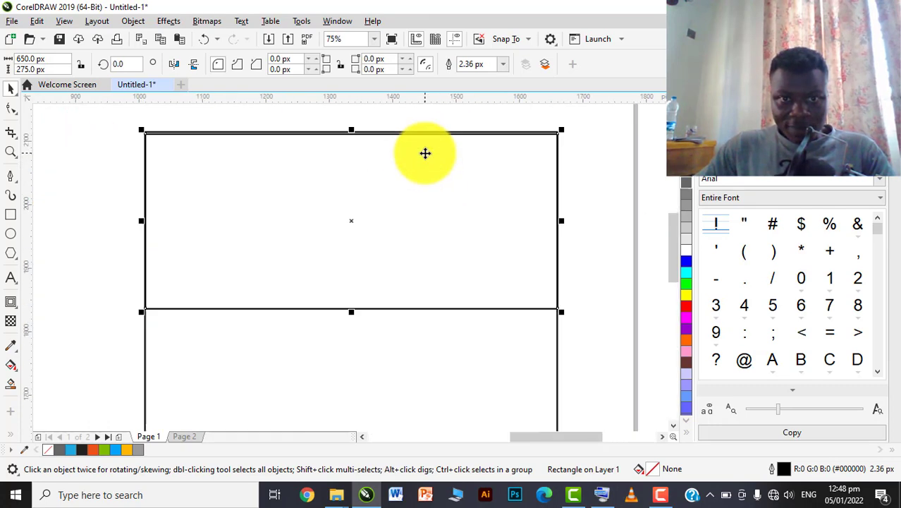
pyautogui.scroll(2, 419, 180)
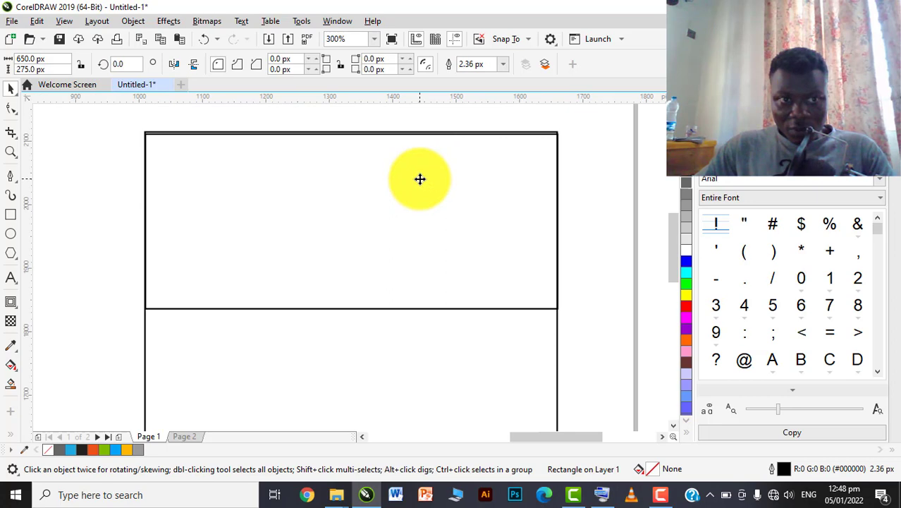
pyautogui.click(419, 179)
pyautogui.scroll(-1, 408, 194)
pyautogui.click(402, 209)
pyautogui.click(533, 187)
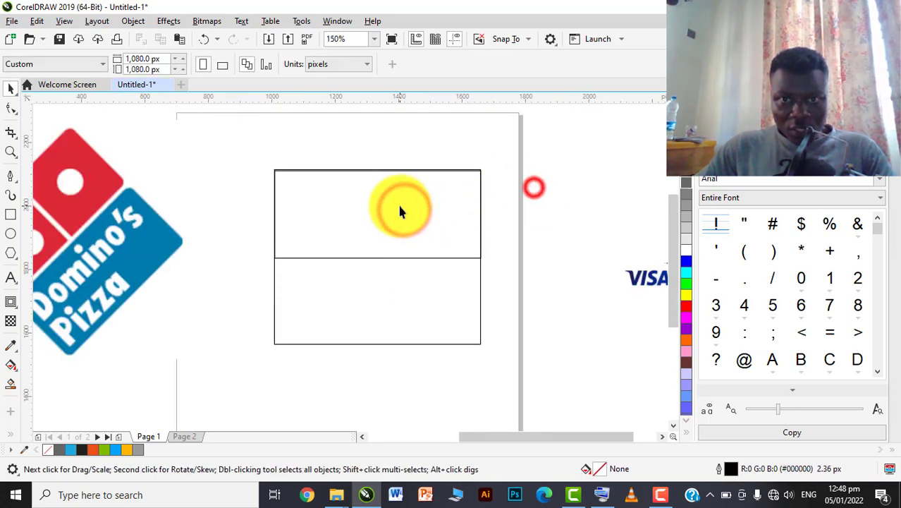
# - Move the half-height rectangle aside to the right and the large rectangle off the page below the Visa logo
pyautogui.moveTo(400, 206); pyautogui.dragTo(586, 209)
pyautogui.scroll(-1, 330, 205)
pyautogui.moveTo(442, 210); pyautogui.dragTo(457, 195)
pyautogui.scroll(1, 196, 198)
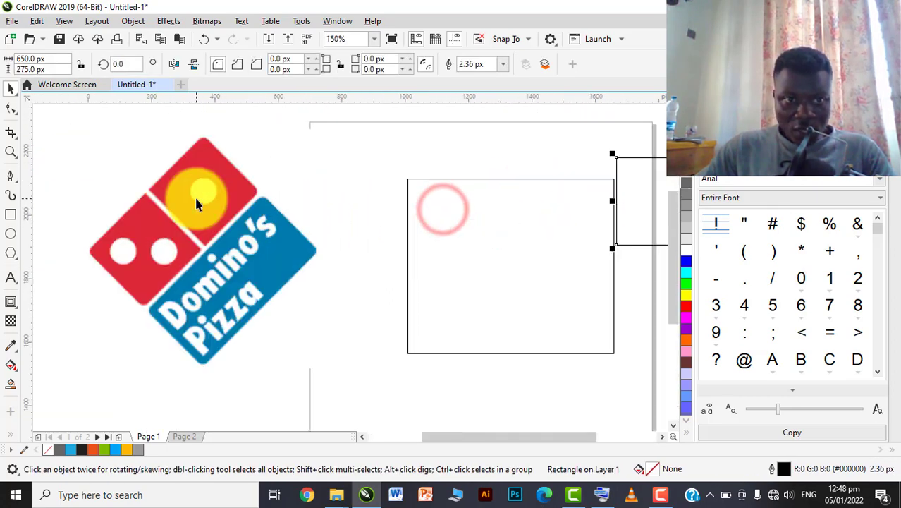
pyautogui.scroll(-1, 194, 201)
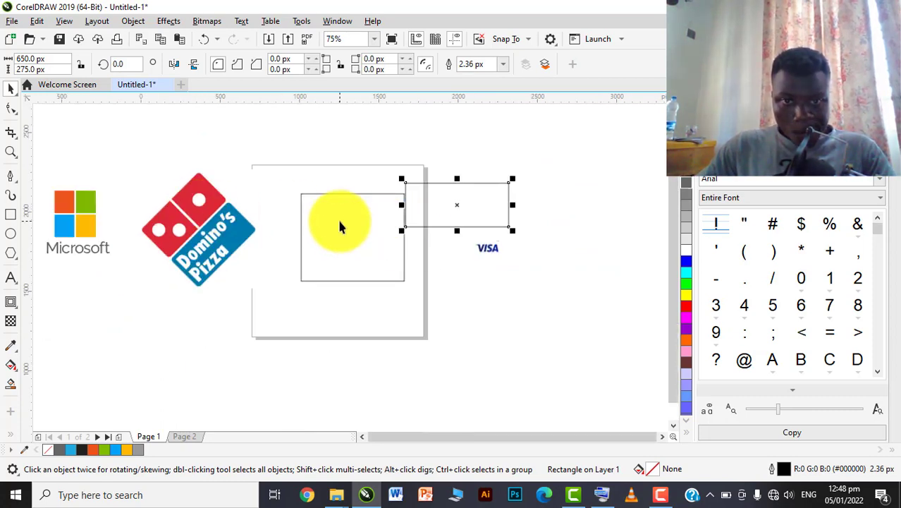
pyautogui.moveTo(339, 224); pyautogui.dragTo(496, 309)
# - Move the 650 × 275 px rectangle back onto the upper part of the page
pyautogui.moveTo(458, 208); pyautogui.dragTo(344, 202)
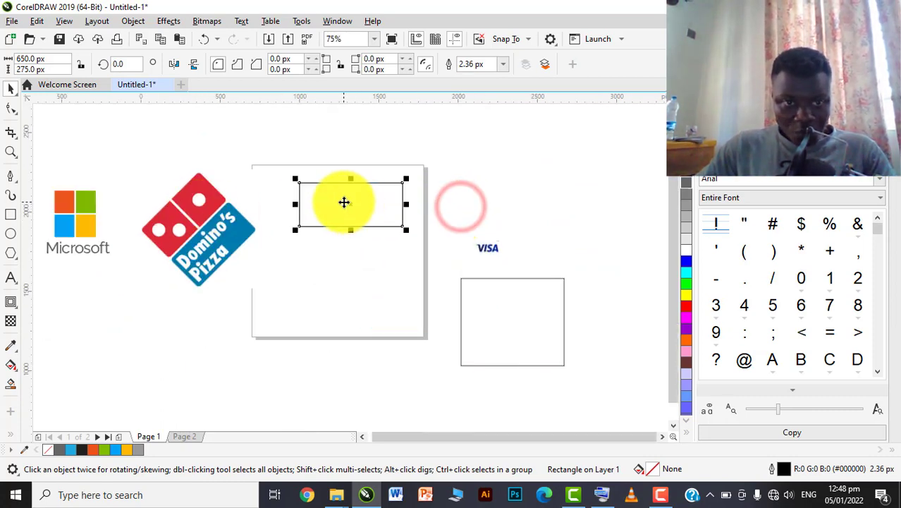
pyautogui.scroll(1, 344, 202)
pyautogui.scroll(-1, 344, 203)
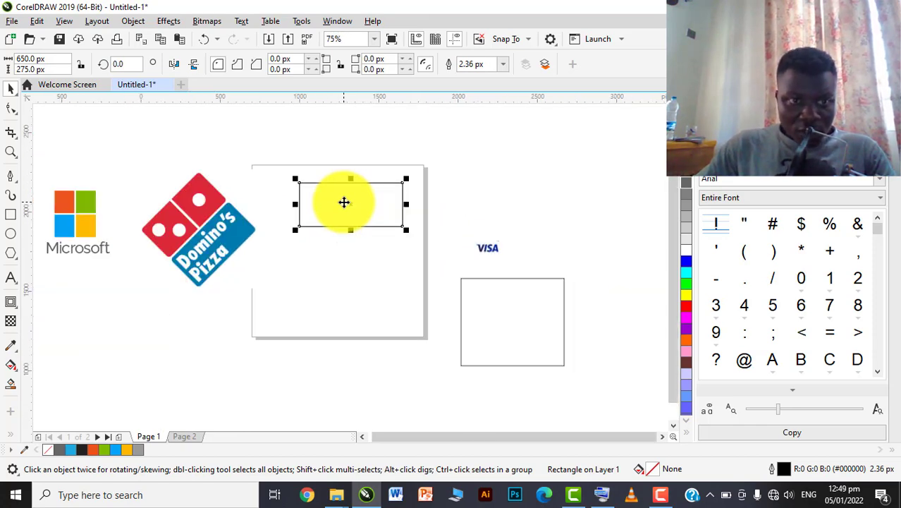
pyautogui.scroll(1, 185, 216)
pyautogui.scroll(1, 146, 207)
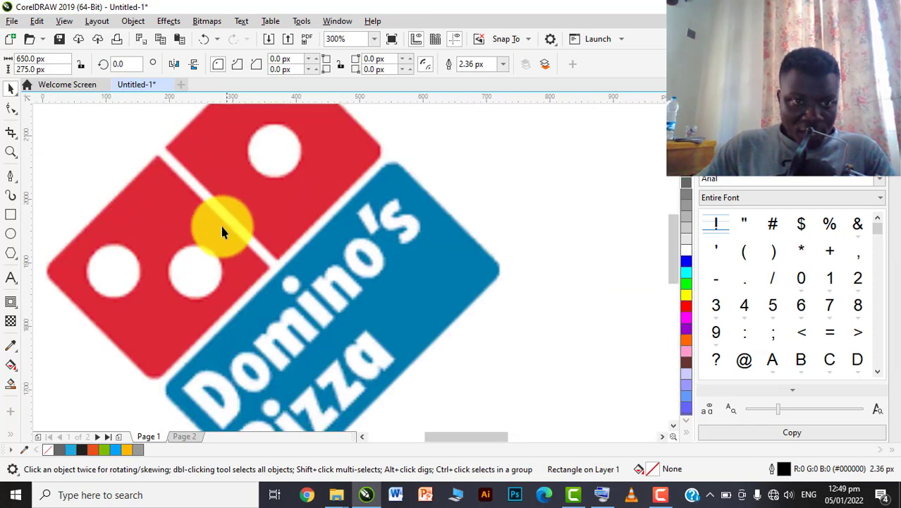
pyautogui.scroll(-1, 222, 233)
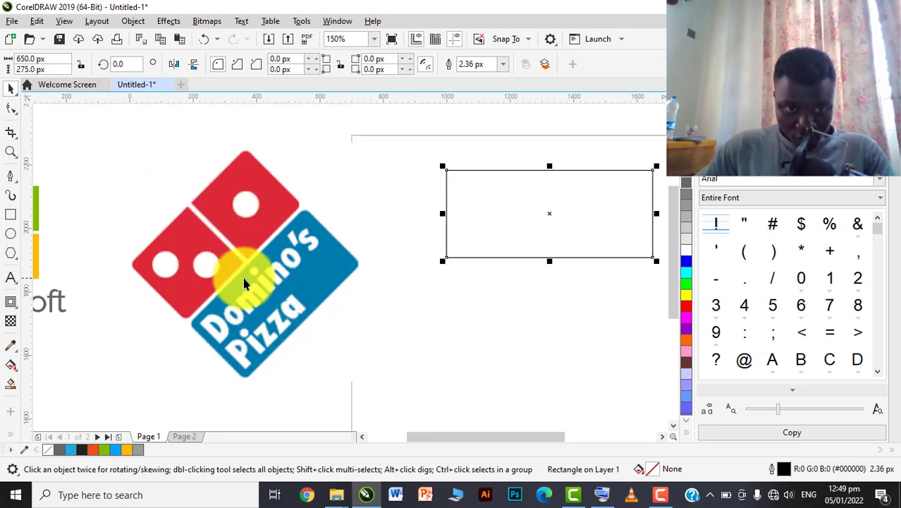
pyautogui.scroll(-1, 213, 236)
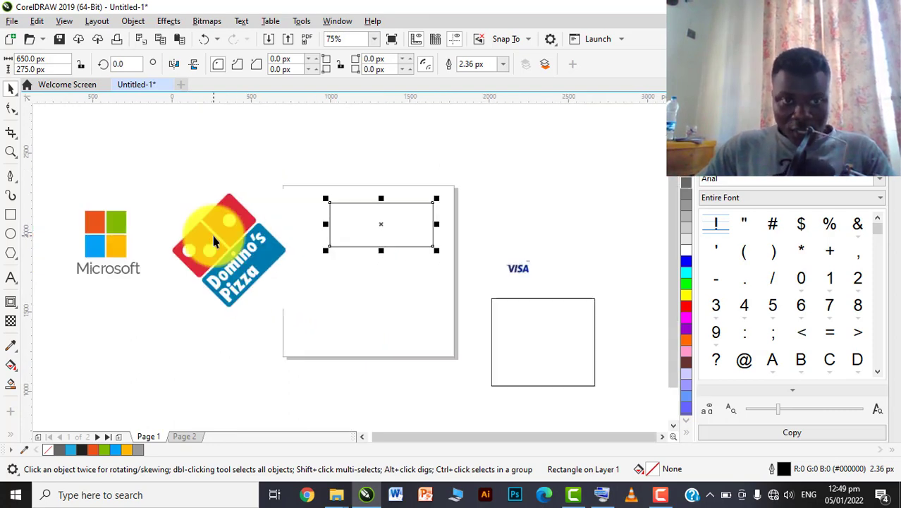
pyautogui.moveTo(358, 227); pyautogui.dragTo(340, 224)
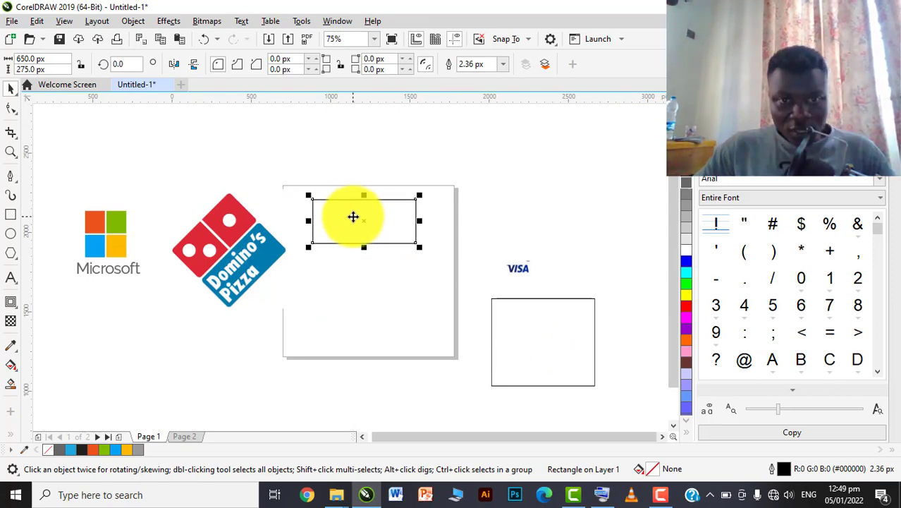
# - Place a copy of the 650 × 275 px rectangle directly below the original and nudge it down to leave a narrow gap
pyautogui.moveTo(353, 216); pyautogui.dragTo(349, 259)
pyautogui.click(385, 162)
pyautogui.scroll(2, 351, 260)
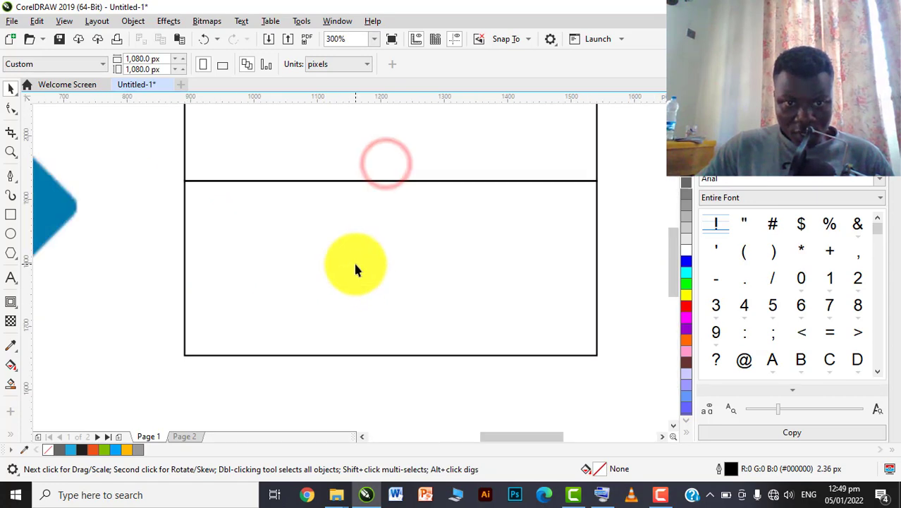
pyautogui.click(354, 264)
pyautogui.scroll(-1, 355, 265)
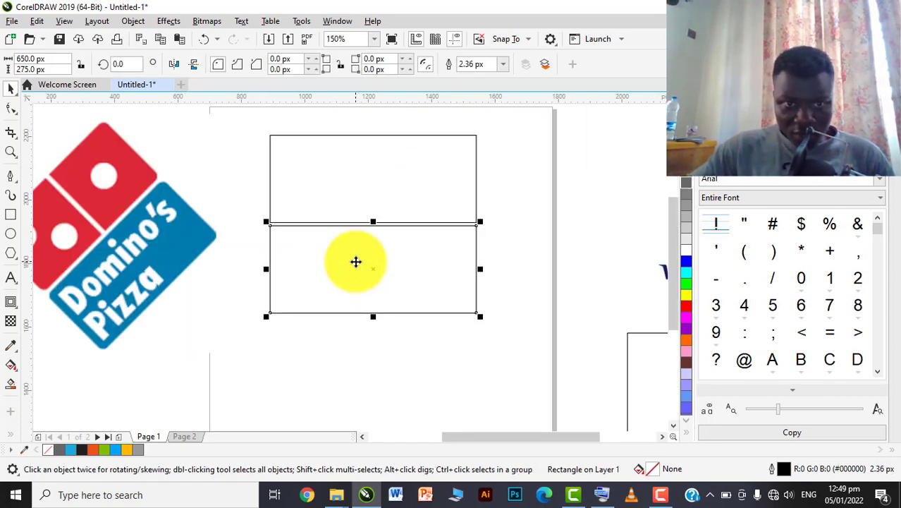
pyautogui.press('Down')
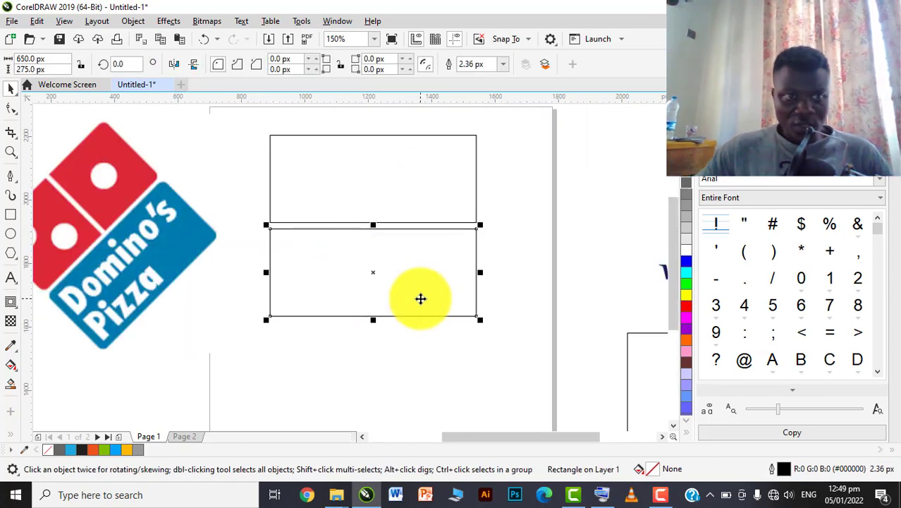
pyautogui.click(519, 213)
# - Round the upper rectangle's top-left and top-right corners with a 20 px radius each
pyautogui.click(378, 178)
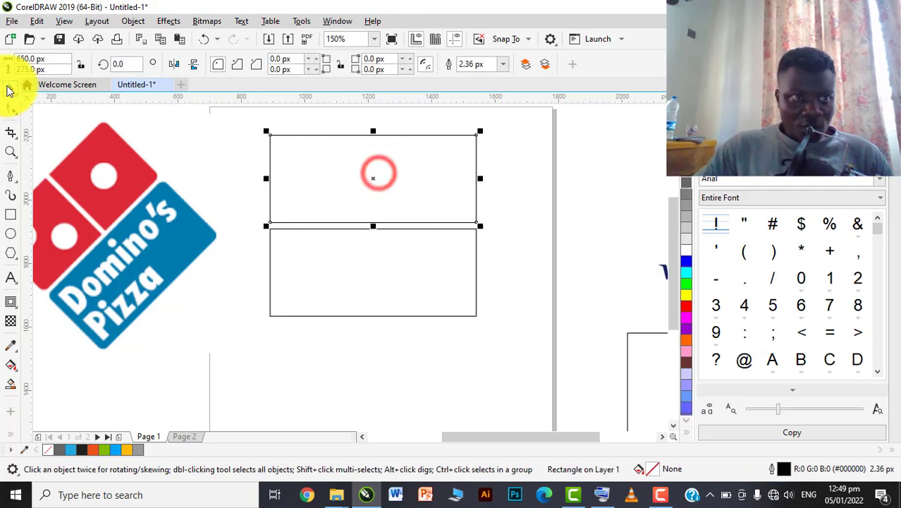
pyautogui.click(11, 108)
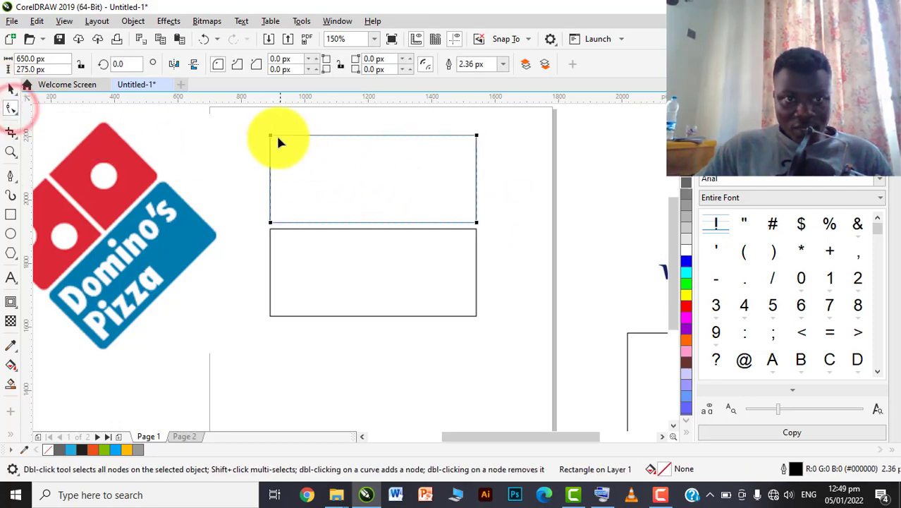
pyautogui.click(12, 89)
pyautogui.scroll(-2, 352, 204)
pyautogui.scroll(2, 344, 185)
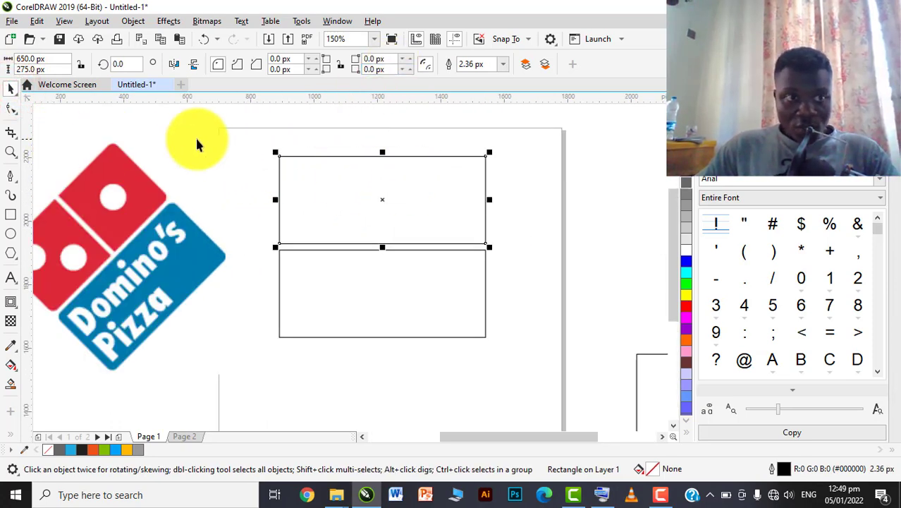
pyautogui.click(299, 58)
pyautogui.write('20')
pyautogui.press('Return')
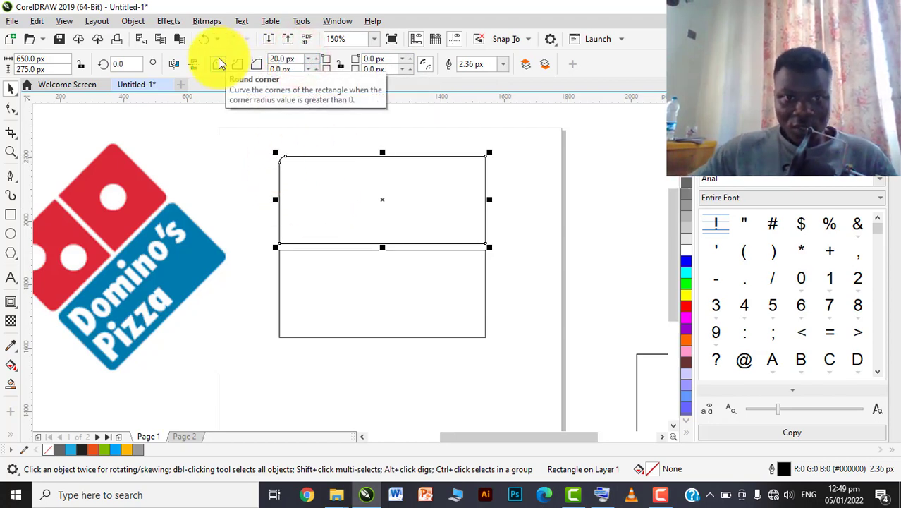
pyautogui.click(392, 59)
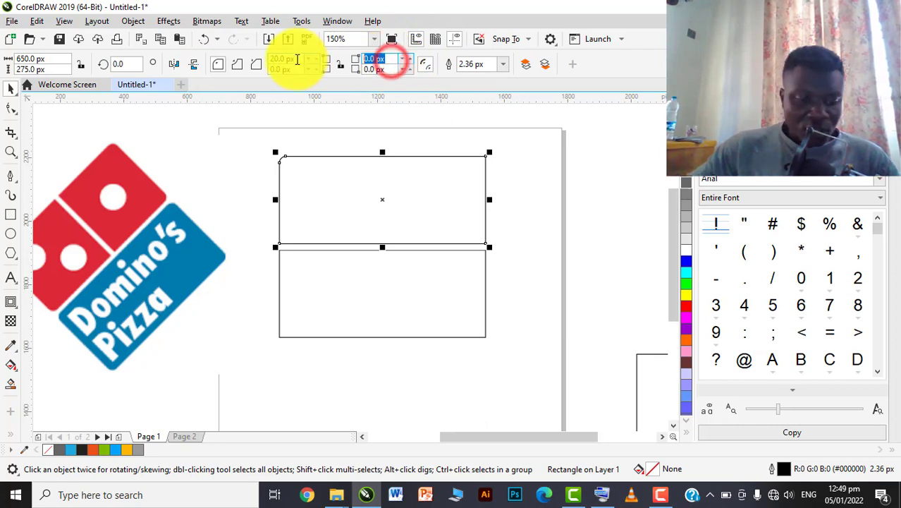
pyautogui.write('2')
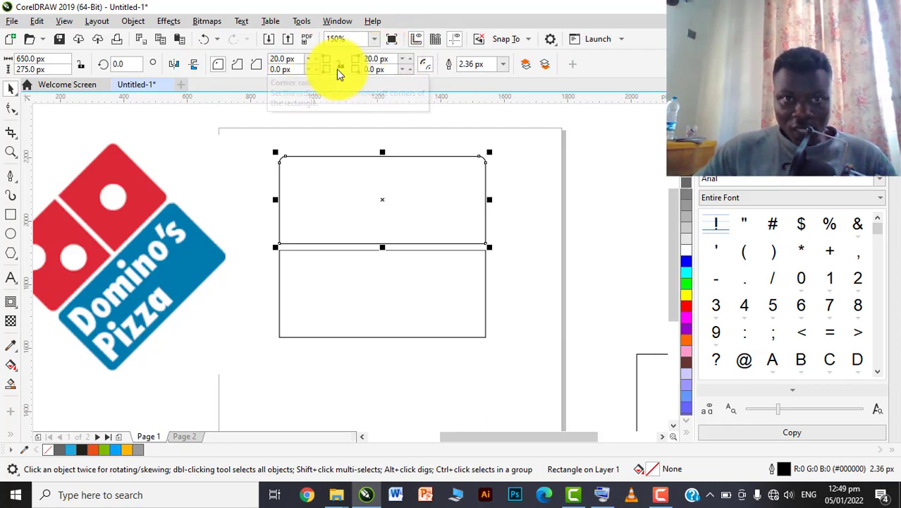
# - Try linking the upper rectangle's corner radii to apply 20 px to all corners together, and unlink them
pyautogui.click(335, 64)
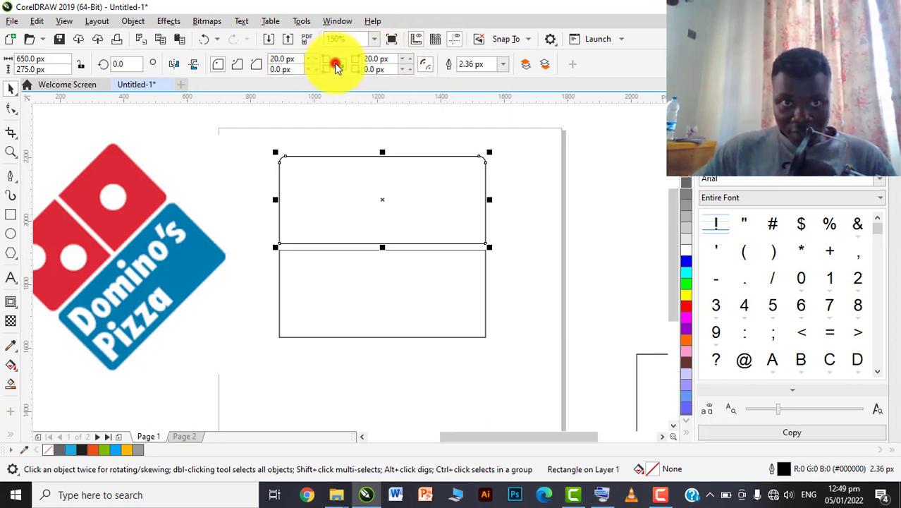
pyautogui.click(297, 58)
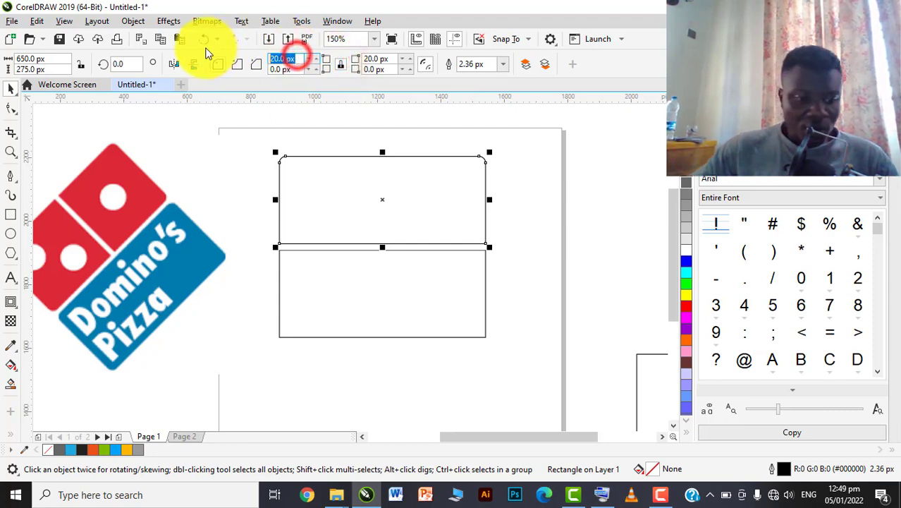
pyautogui.write('2')
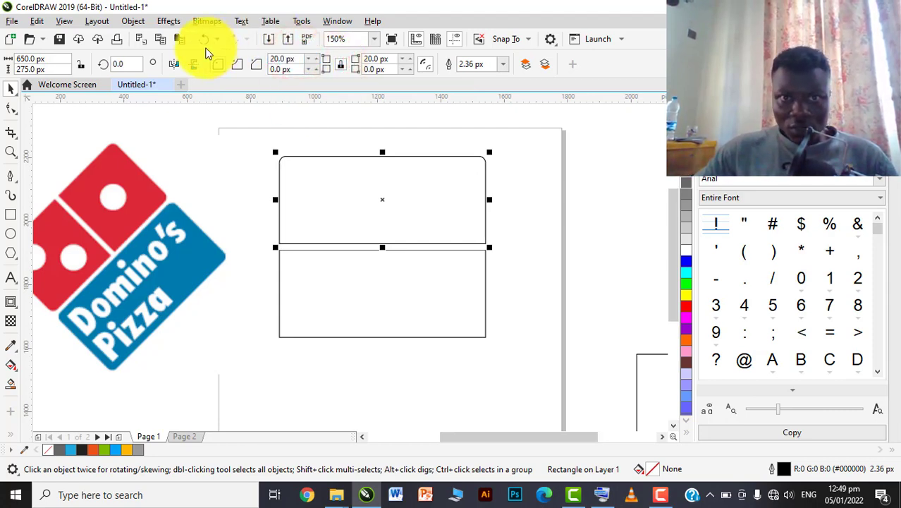
pyautogui.click(305, 120)
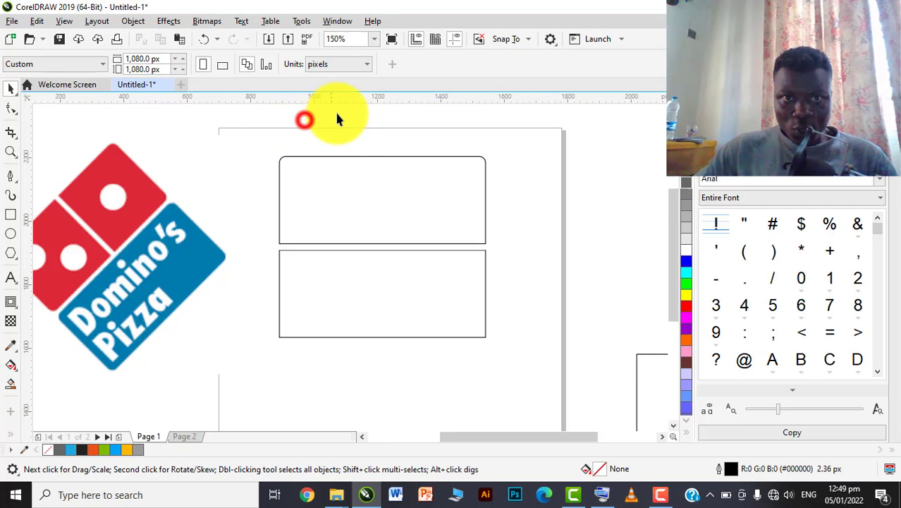
pyautogui.click(355, 195)
pyautogui.click(338, 63)
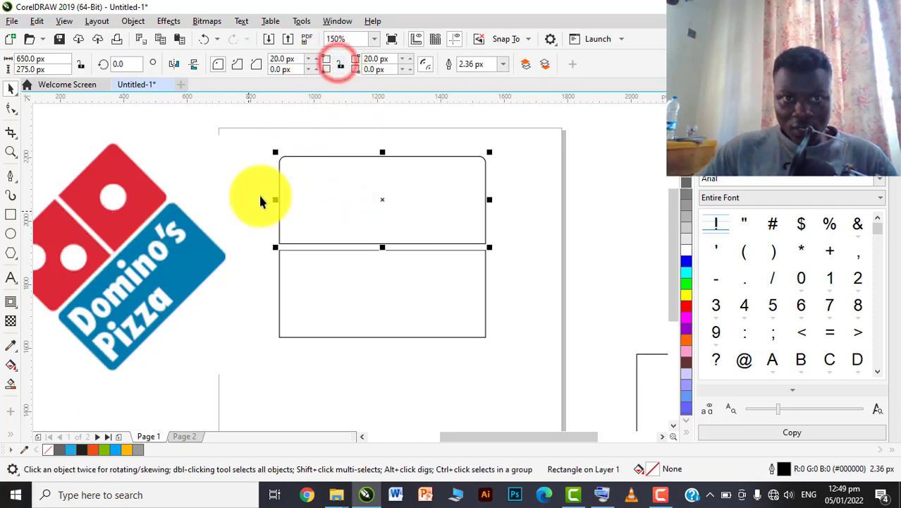
# - Try a 30 px radius on the upper rectangle's top-left corner, restore it to 20 px, and deselect the rectangle
pyautogui.click(301, 62)
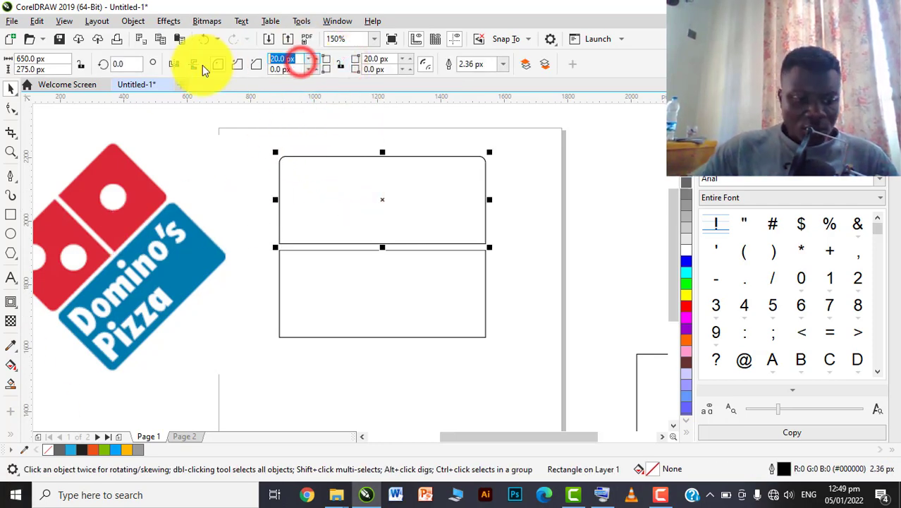
pyautogui.write('30')
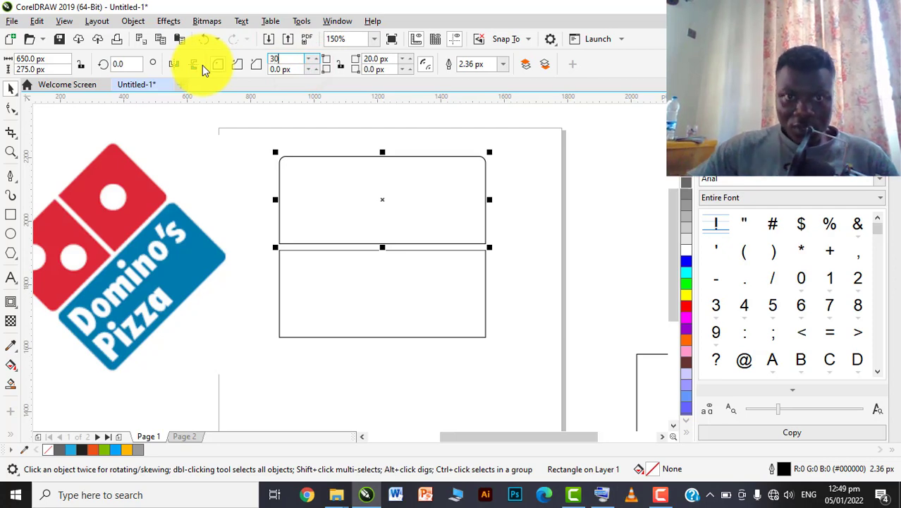
pyautogui.press('Return')
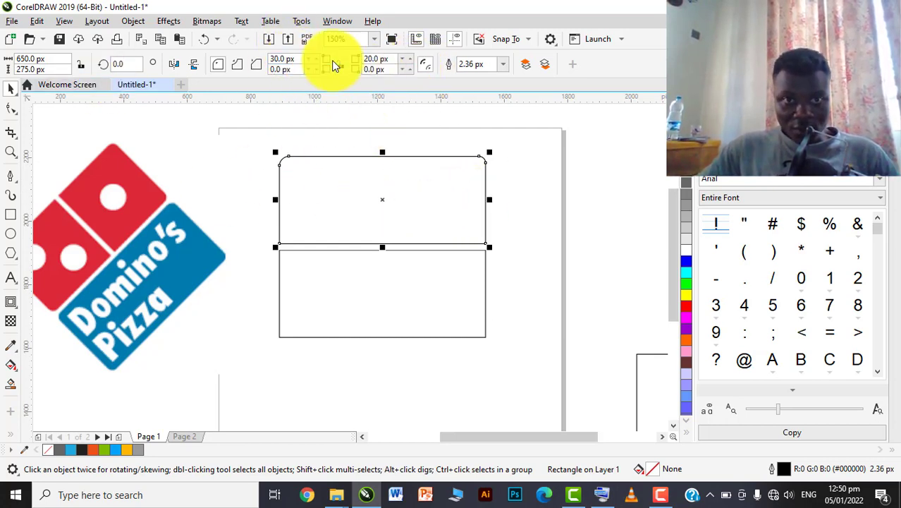
pyautogui.moveTo(393, 59); pyautogui.dragTo(349, 57)
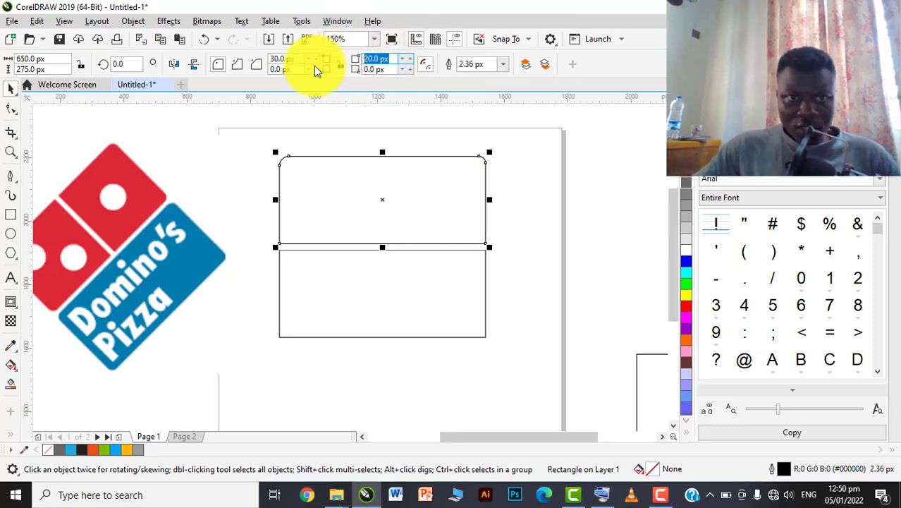
pyautogui.click(289, 60)
pyautogui.write('20')
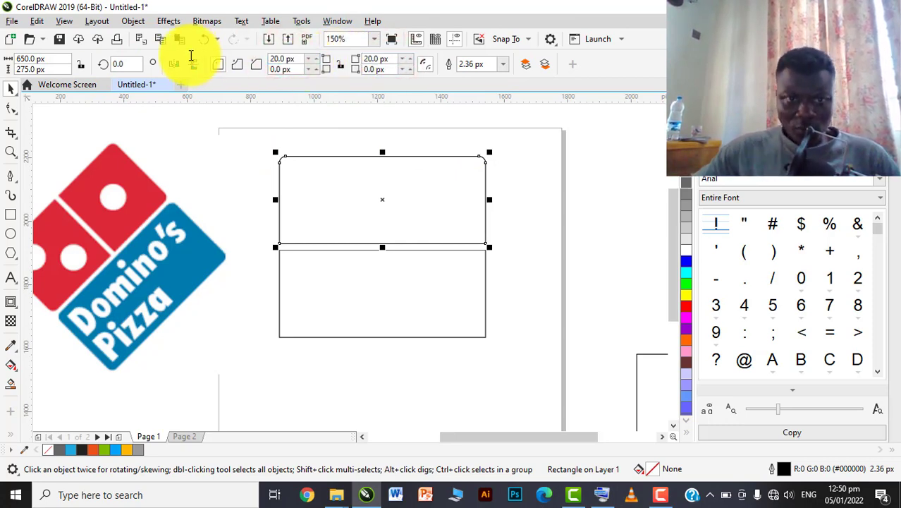
pyautogui.click(538, 201)
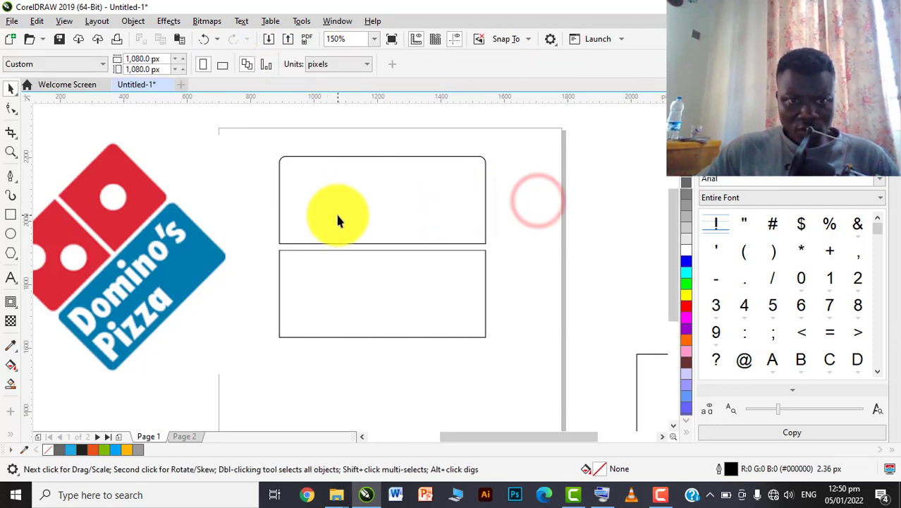
# - Round the upper rectangle's bottom-left and bottom-right corners with a 20 px radius each
pyautogui.click(337, 216)
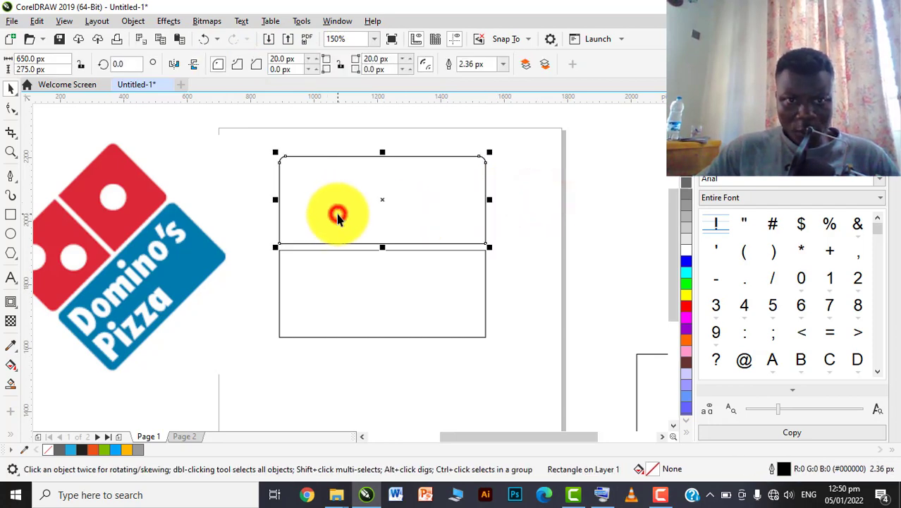
pyautogui.click(290, 69)
pyautogui.write('2')
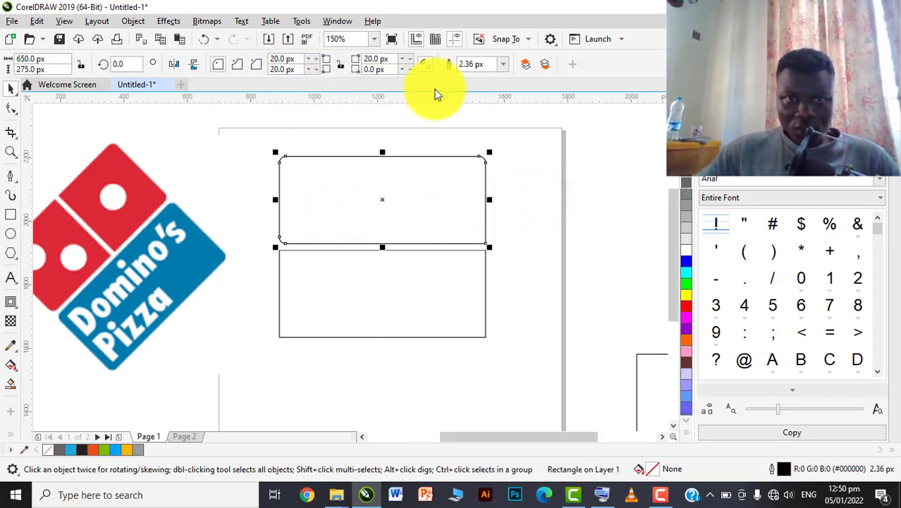
pyautogui.click(390, 70)
pyautogui.write('20')
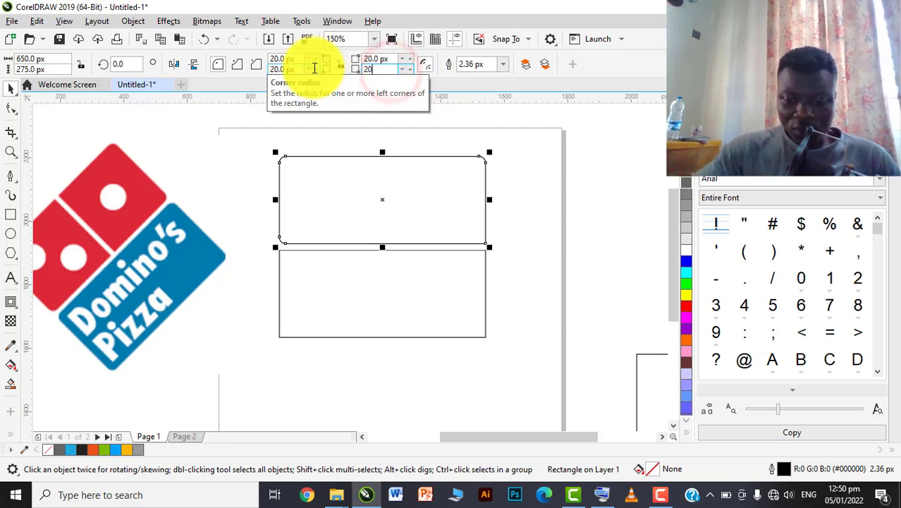
# - Duplicate the rounded upper rectangle and move the copy to its right
pyautogui.scroll(-2, 324, 221)
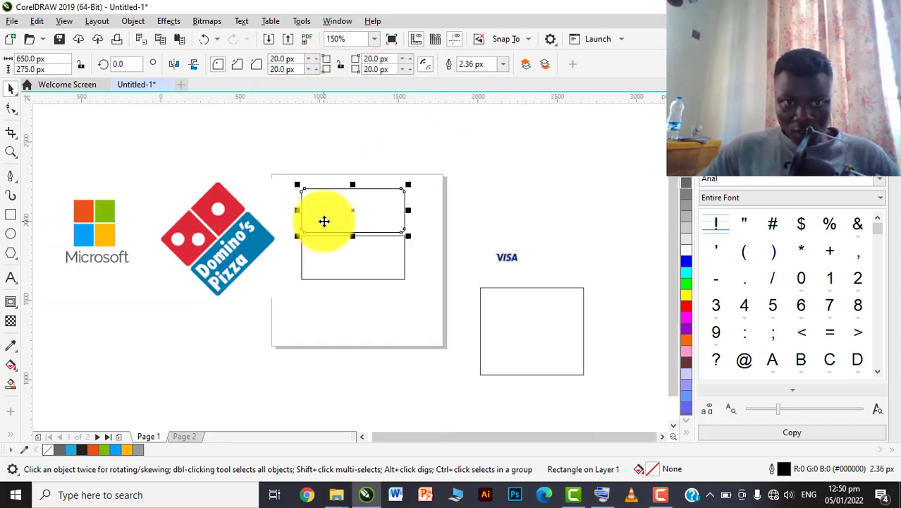
pyautogui.scroll(2, 367, 213)
pyautogui.hotkey('ctrl', 'd')
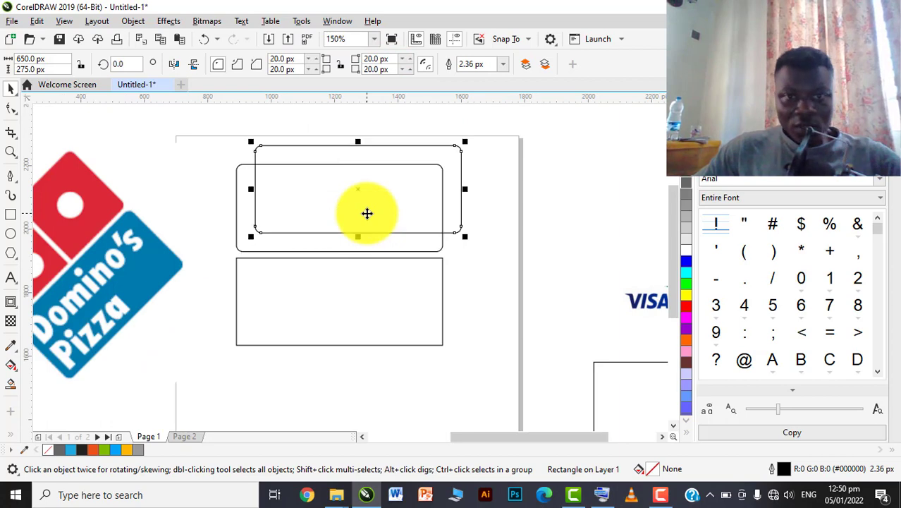
pyautogui.moveTo(383, 210); pyautogui.dragTo(481, 212)
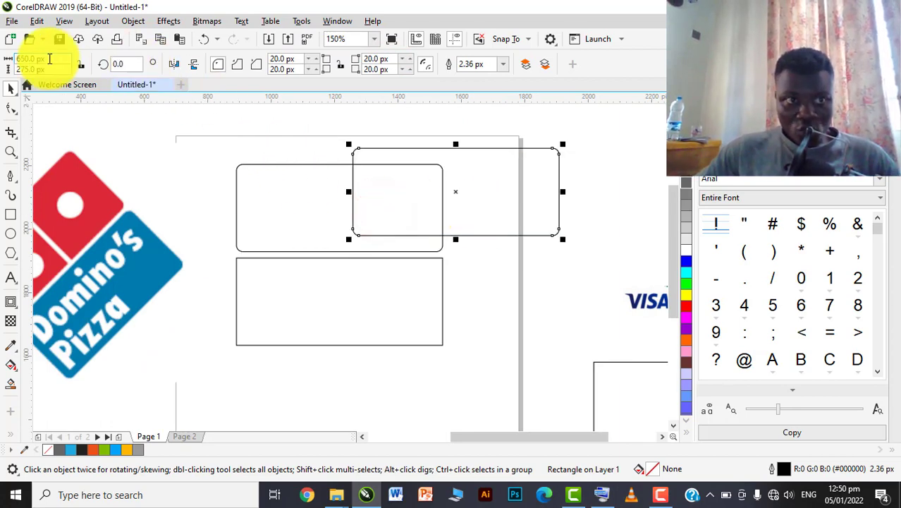
# - Try halving the height of the copied rectangle, and undo the change
pyautogui.click(56, 69)
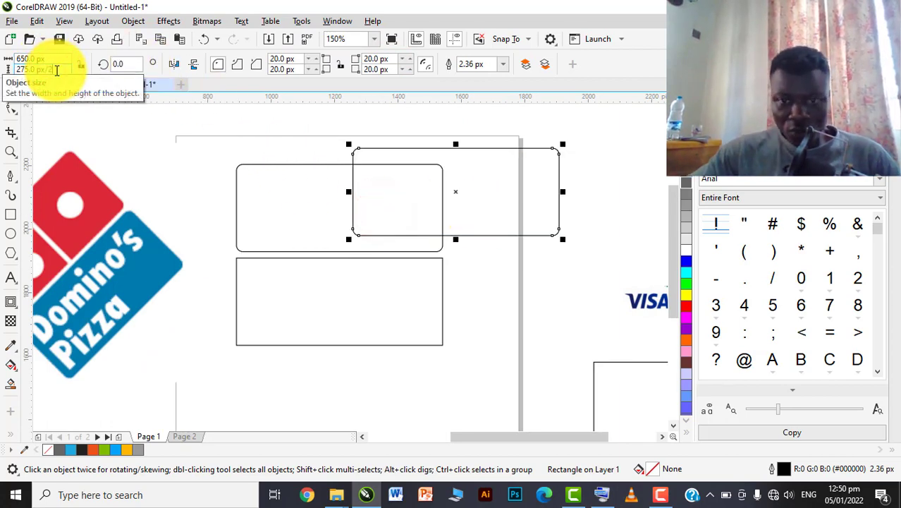
pyautogui.press('Return')
pyautogui.hotkey('ctrl', 'z')
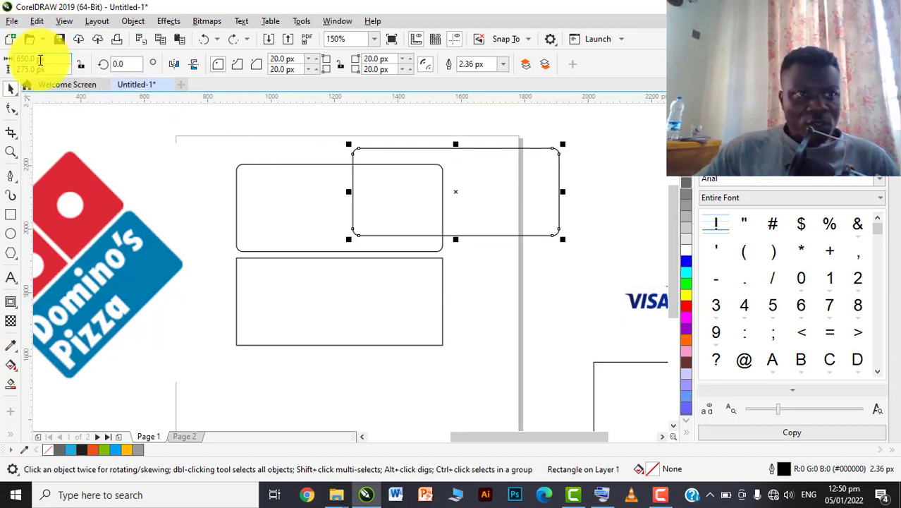
# - Halve the copied rectangle's width to 325 px and align it over the left half of the upper rectangle
pyautogui.click(49, 60)
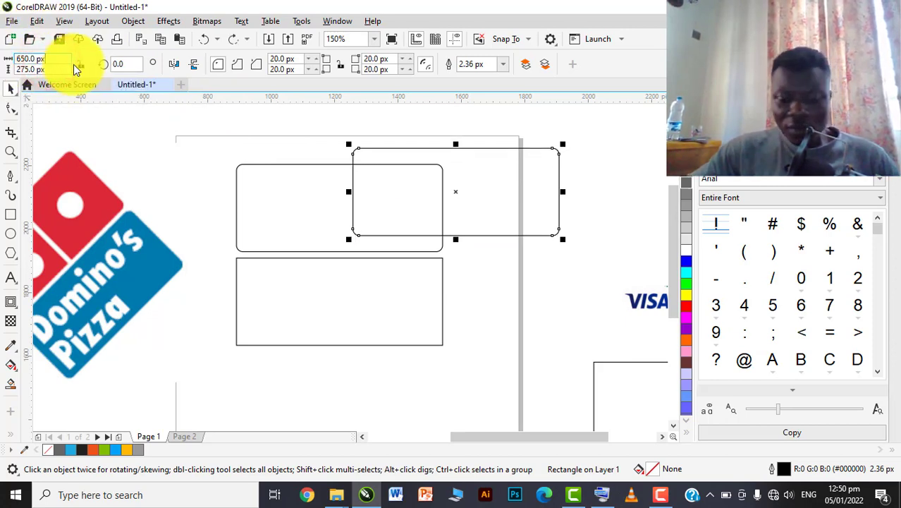
pyautogui.press('Return')
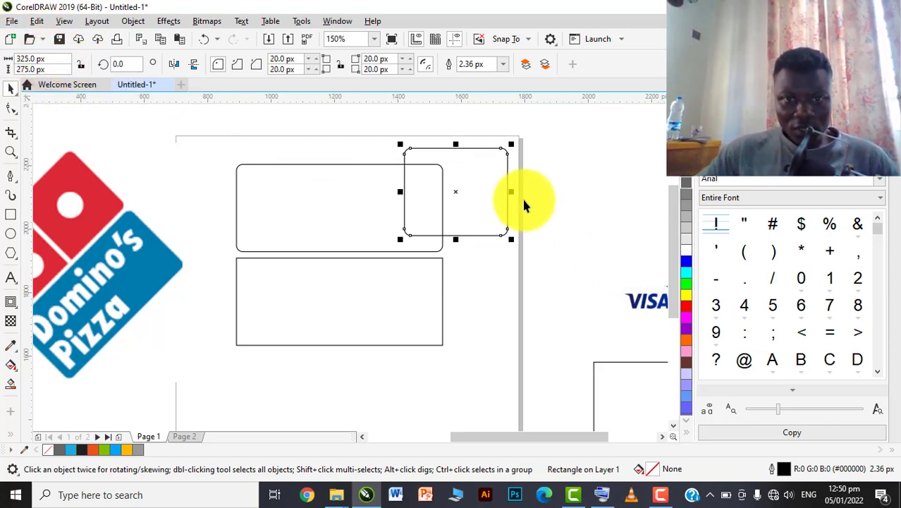
pyautogui.moveTo(482, 208); pyautogui.dragTo(315, 230)
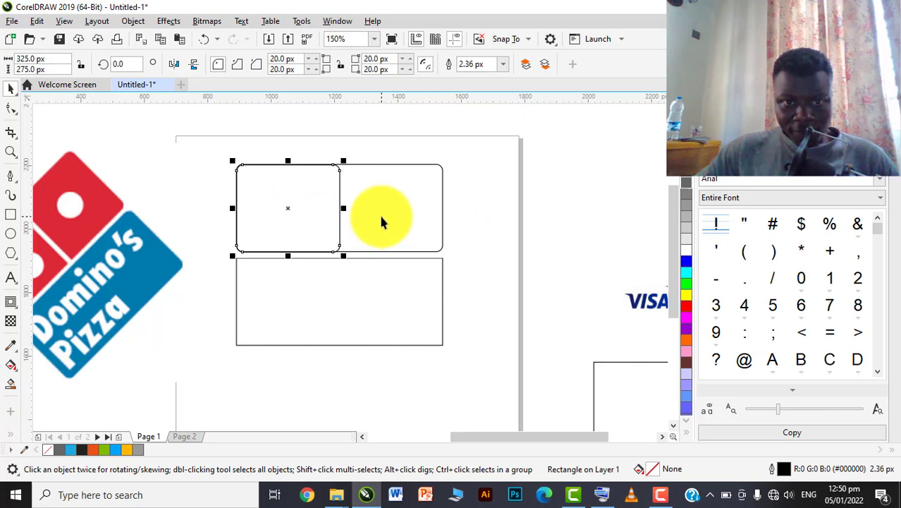
# - Try moving the full-width rounded rectangle aside and adding a vertical guideline at the half-width copy's left edge, and undo both
pyautogui.moveTo(381, 211); pyautogui.dragTo(626, 276)
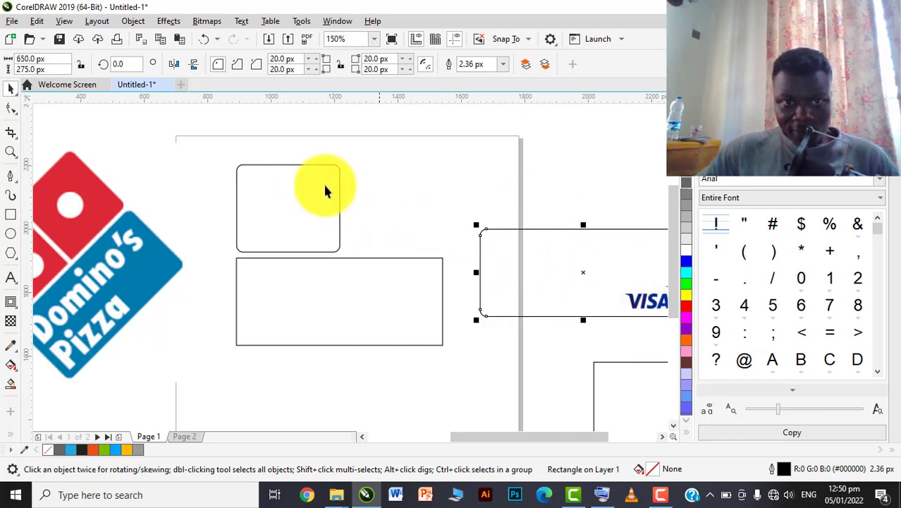
pyautogui.scroll(2, 283, 198)
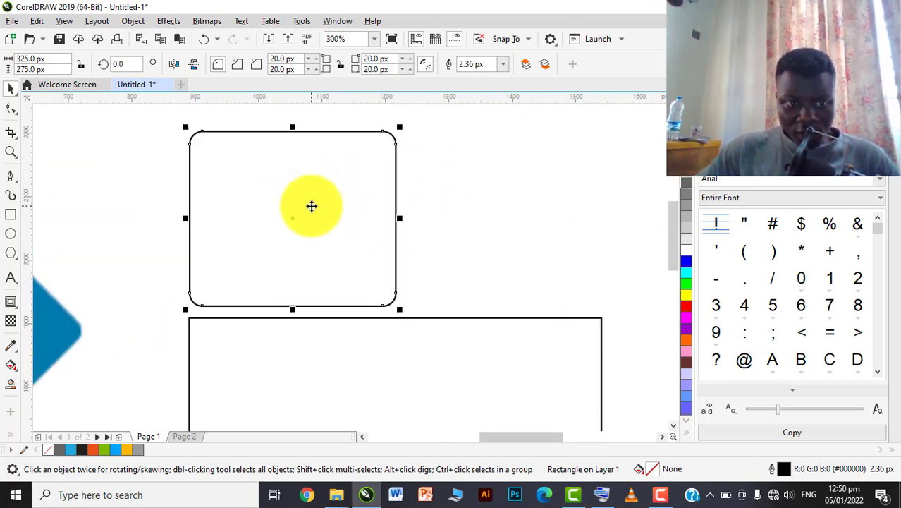
pyautogui.moveTo(26, 221); pyautogui.dragTo(189, 194)
pyautogui.scroll(-4, 245, 194)
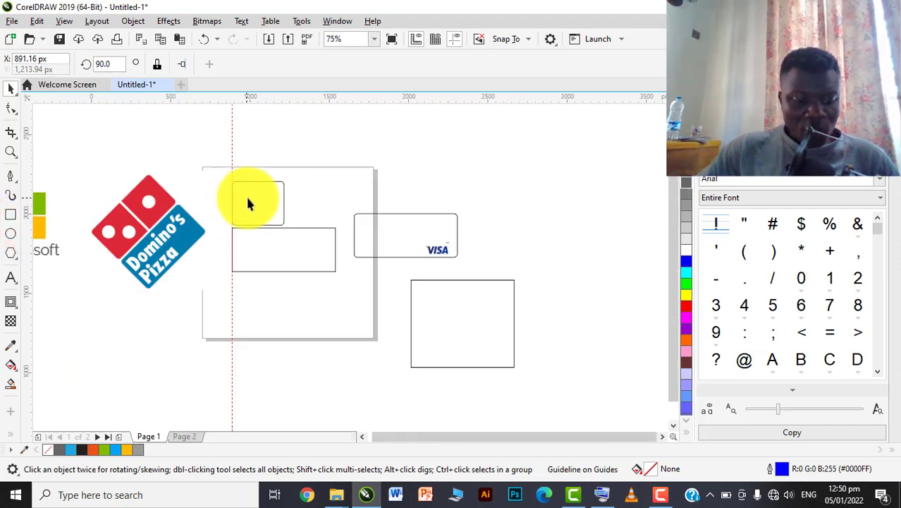
pyautogui.click(259, 204)
pyautogui.click(302, 149)
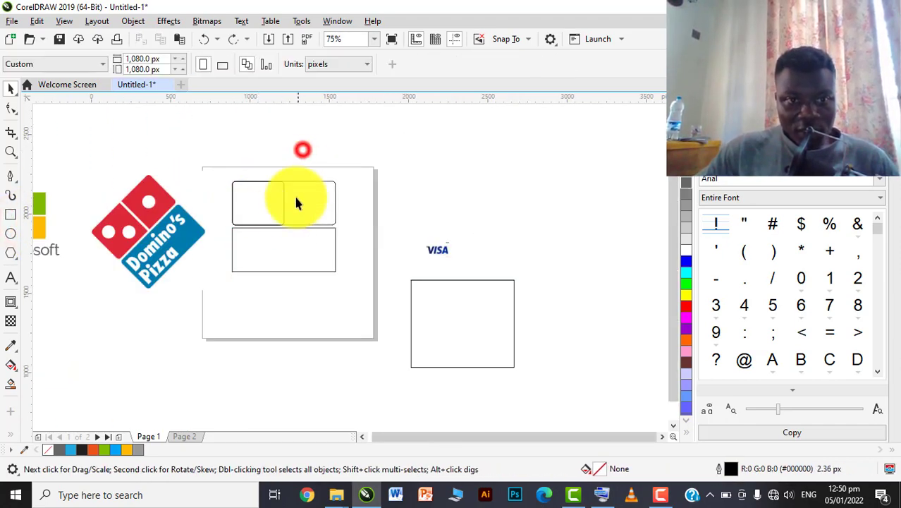
# - Move the half-width copy aside to the right and delete the square-cornered lower rectangle
pyautogui.scroll(2, 295, 201)
pyautogui.moveTo(278, 205); pyautogui.dragTo(486, 221)
pyautogui.click(301, 267)
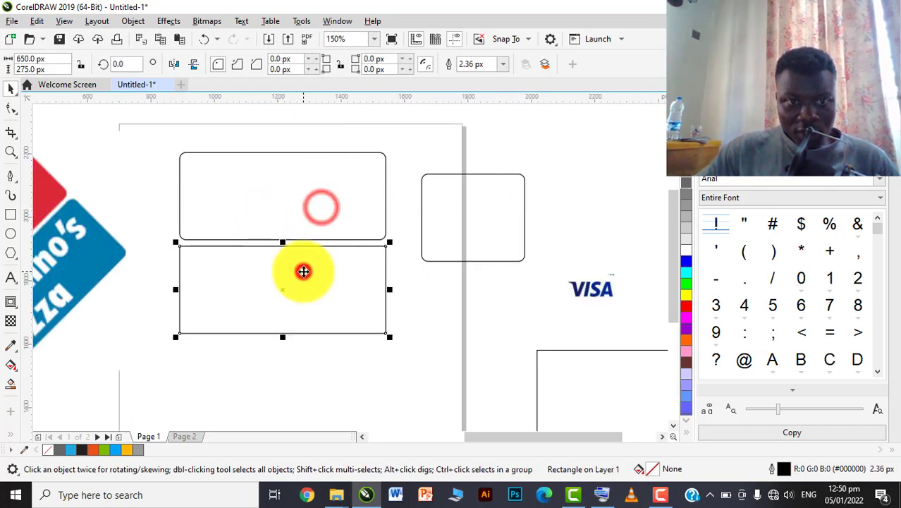
pyautogui.press('Delete')
# - Place a copy of the rounded upper rectangle directly below it, leaving a narrow gap
pyautogui.click(295, 209)
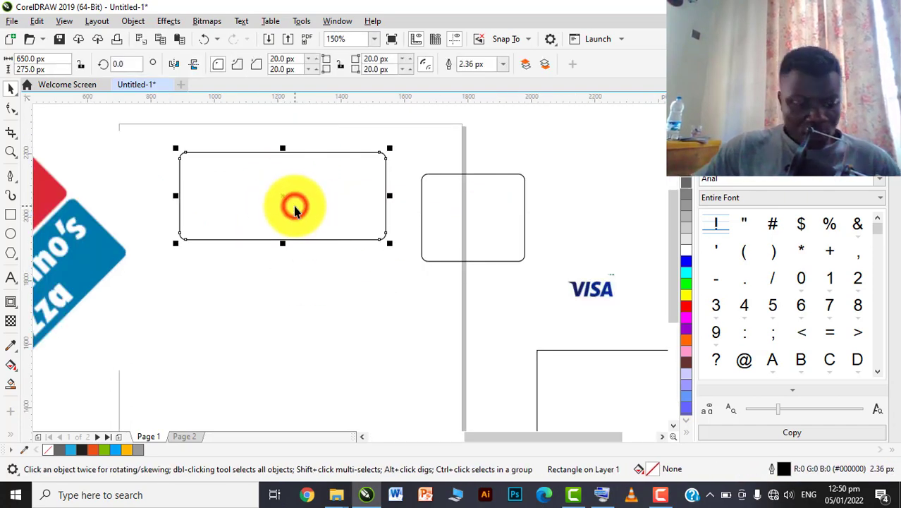
pyautogui.moveTo(297, 188); pyautogui.dragTo(298, 280)
pyautogui.scroll(-2, 298, 280)
pyautogui.scroll(2, 283, 274)
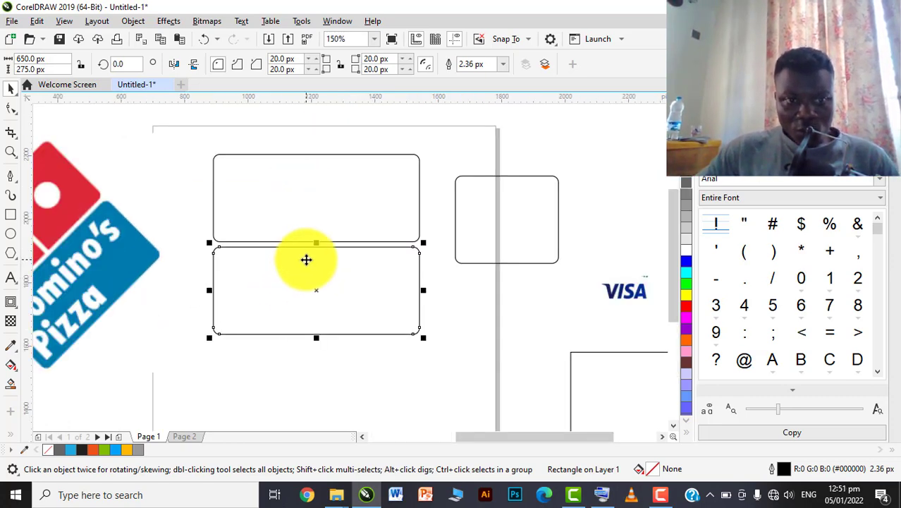
# - Delete the spare half-width rectangle beside the two stacked rounded rectangles
pyautogui.click(301, 173)
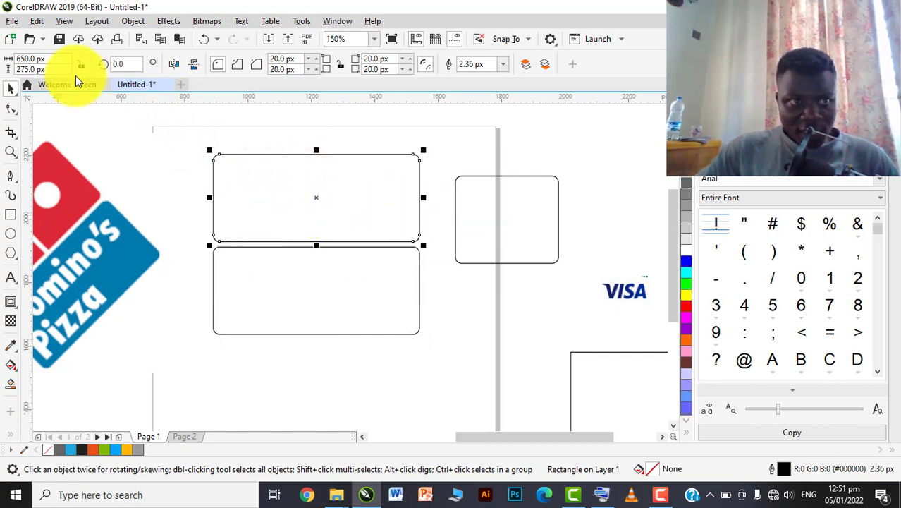
pyautogui.click(483, 207)
pyautogui.press('Delete')
# - Set the upper rounded rectangle's width to 325 px
pyautogui.click(380, 219)
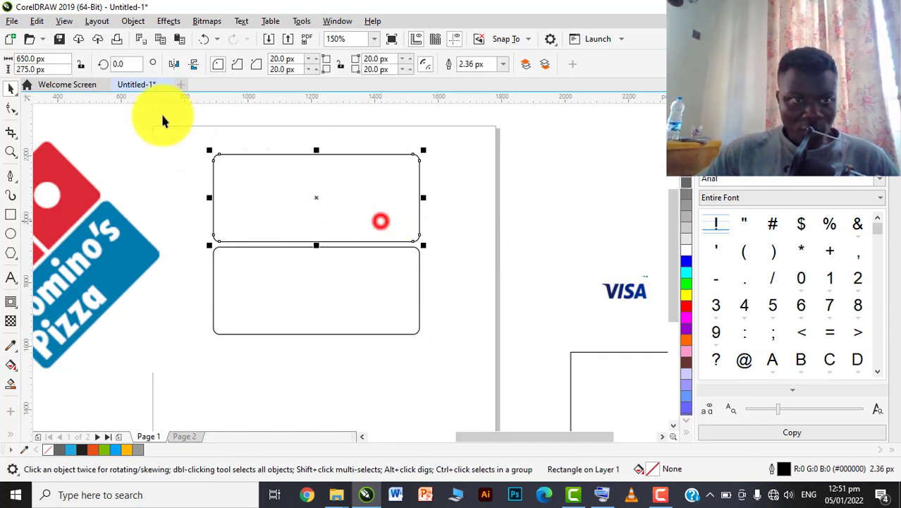
pyautogui.write('325')
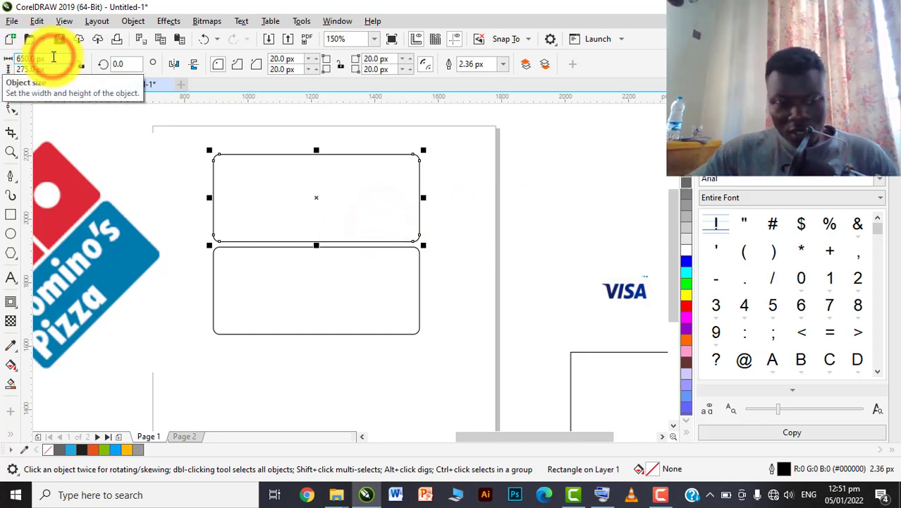
pyautogui.press('Return')
# - Move the narrowed upper rectangle left over the lower rectangle's left end and place a vertical guideline at its left edge
pyautogui.scroll(2, 323, 165)
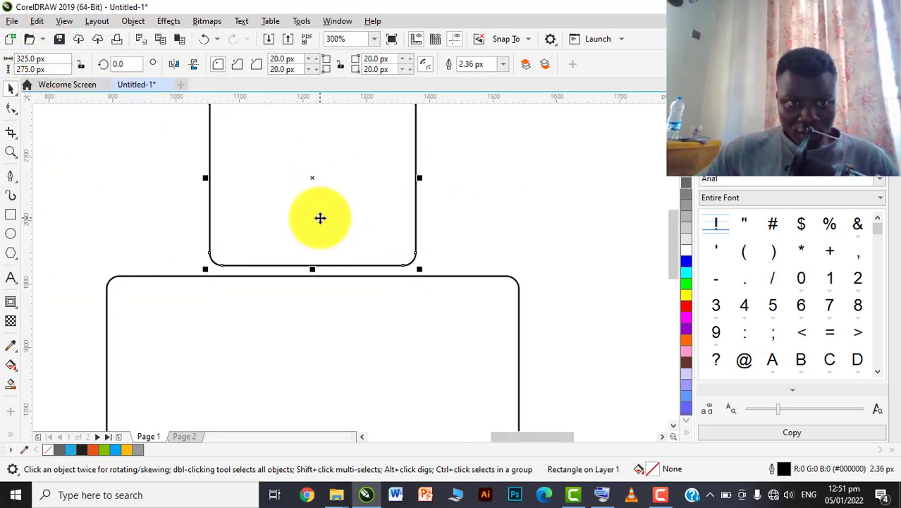
pyautogui.moveTo(329, 217); pyautogui.dragTo(223, 218)
pyautogui.moveTo(30, 263); pyautogui.dragTo(105, 249)
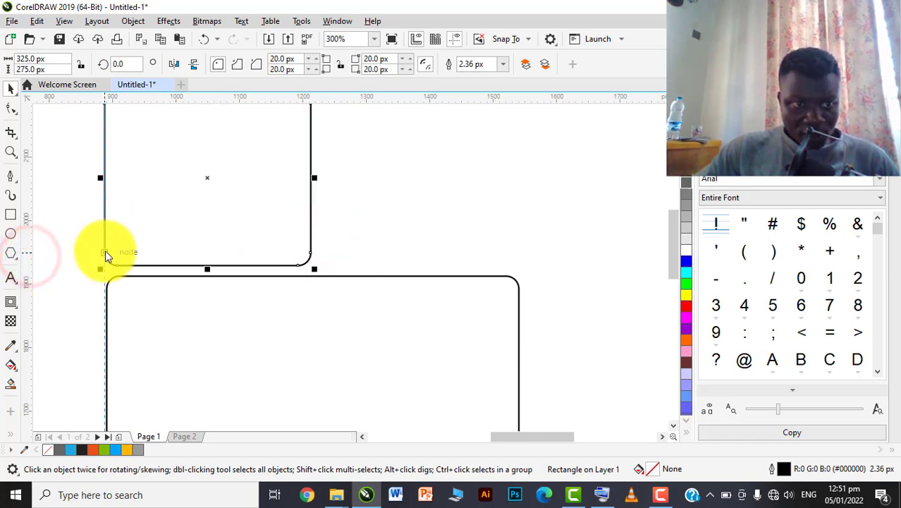
pyautogui.press('F7')
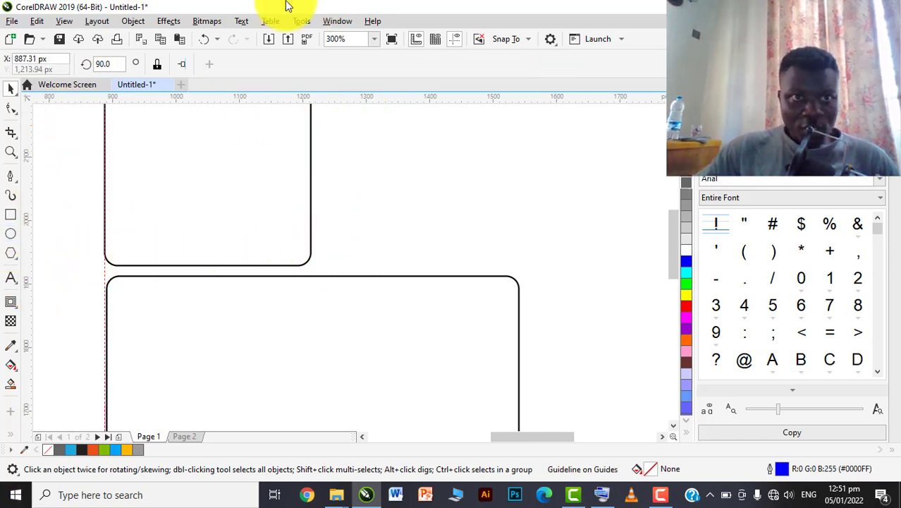
pyautogui.click(307, 22)
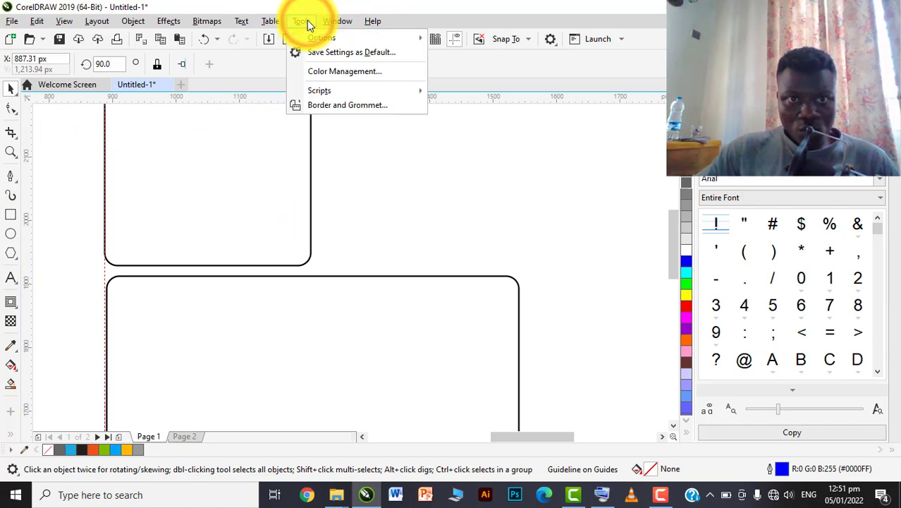
pyautogui.moveTo(335, 23)
pyautogui.moveTo(353, 199)
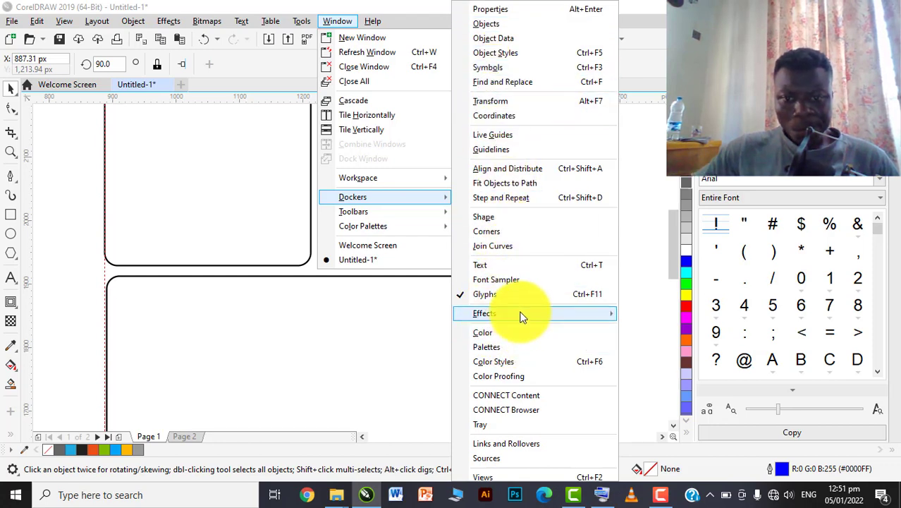
pyautogui.moveTo(305, 24)
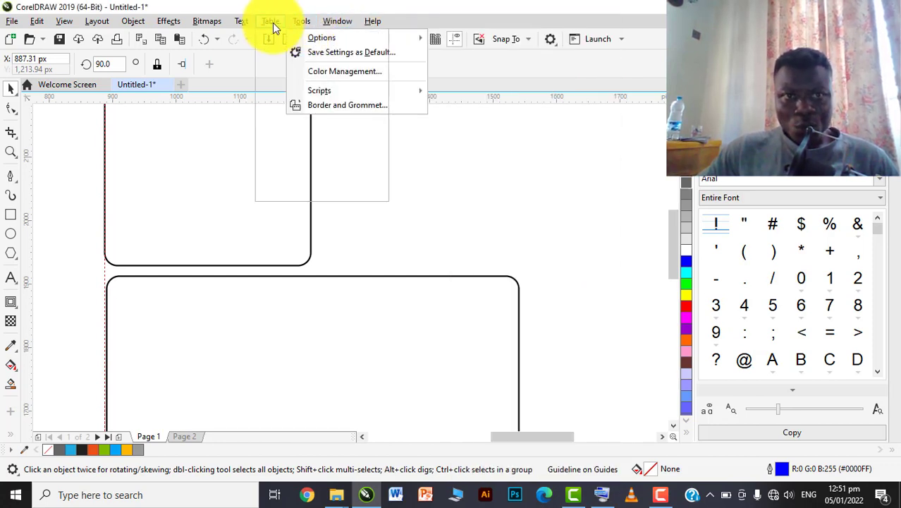
pyautogui.moveTo(65, 26)
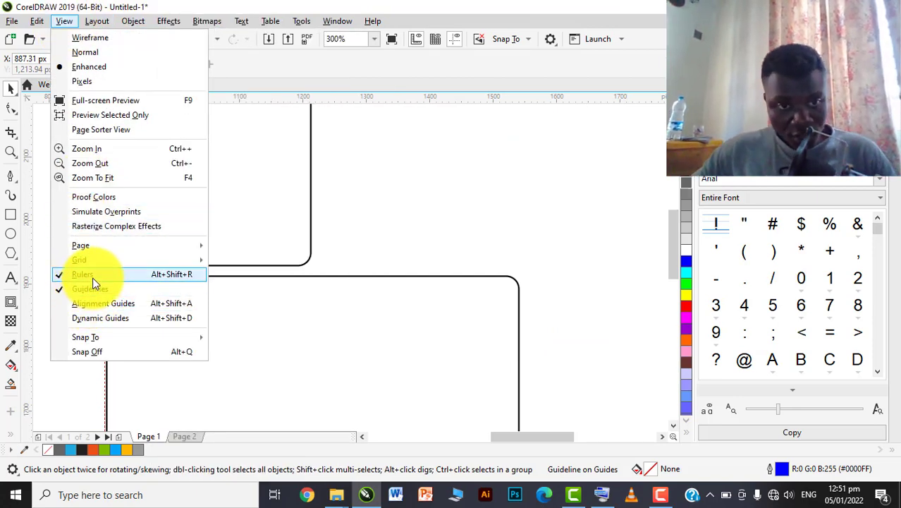
pyautogui.click(483, 202)
# - Copy the half-width rounded rectangle horizontally to the right so the two sit edge to edge
pyautogui.click(266, 188)
pyautogui.scroll(-2, 266, 189)
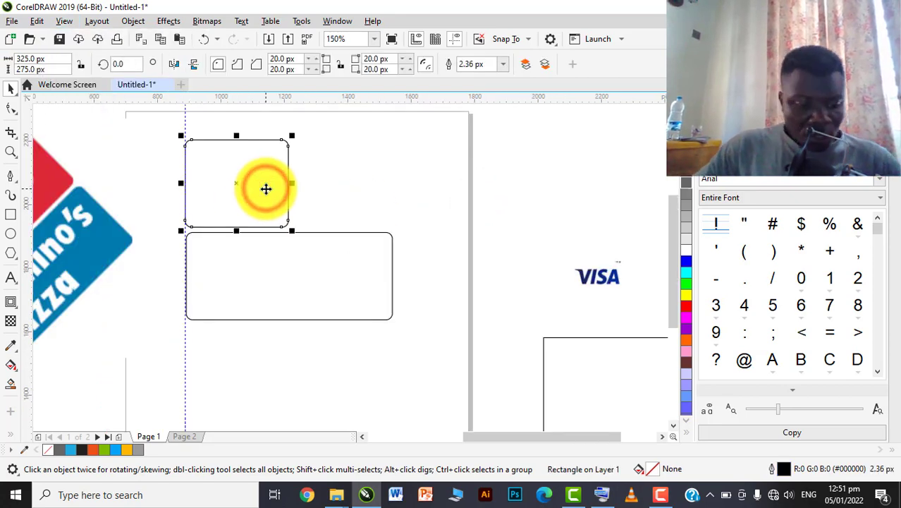
pyautogui.moveTo(260, 186); pyautogui.dragTo(356, 190)
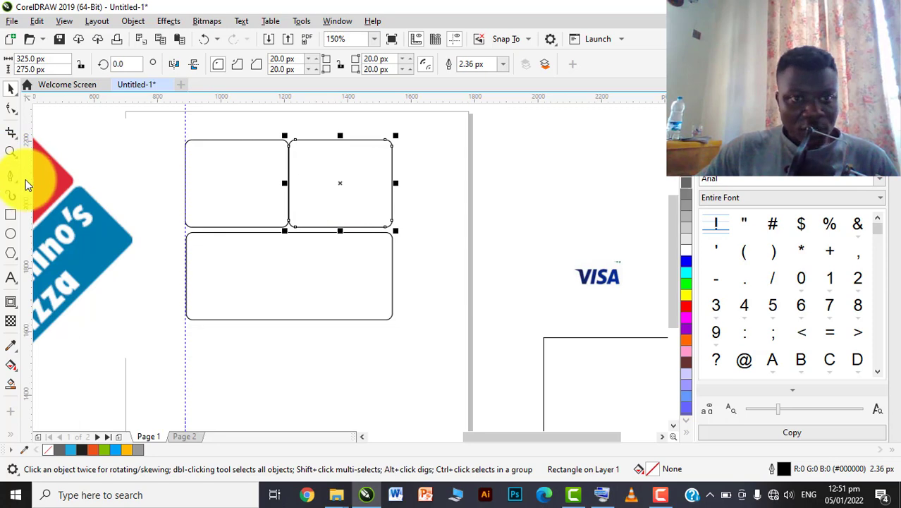
# - Place a vertical guideline at the right edge of the copied half-width rectangle and delete that copy
pyautogui.click(394, 194)
pyautogui.click(354, 195)
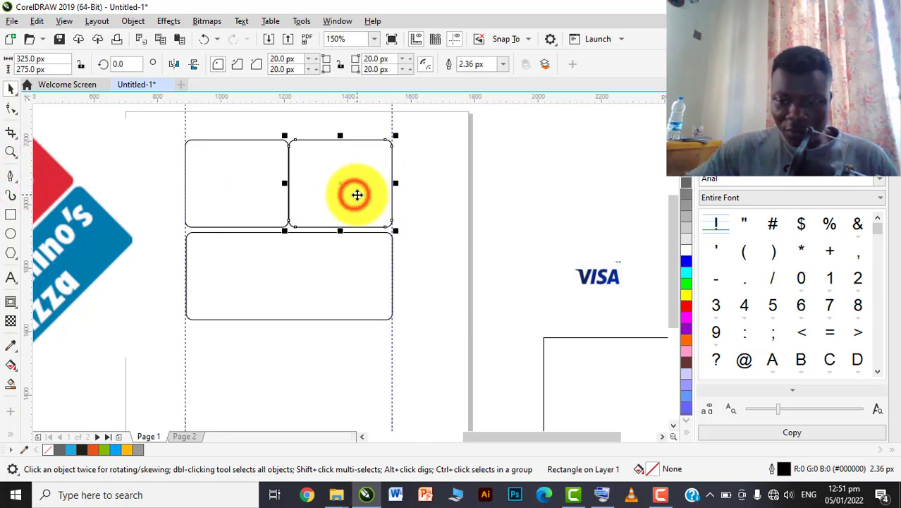
pyautogui.press('Delete')
# - Draw a tall narrow rectangle about 115 × 341 px overlapping the right edge of the upper rounded rectangle
pyautogui.scroll(-1, 284, 188)
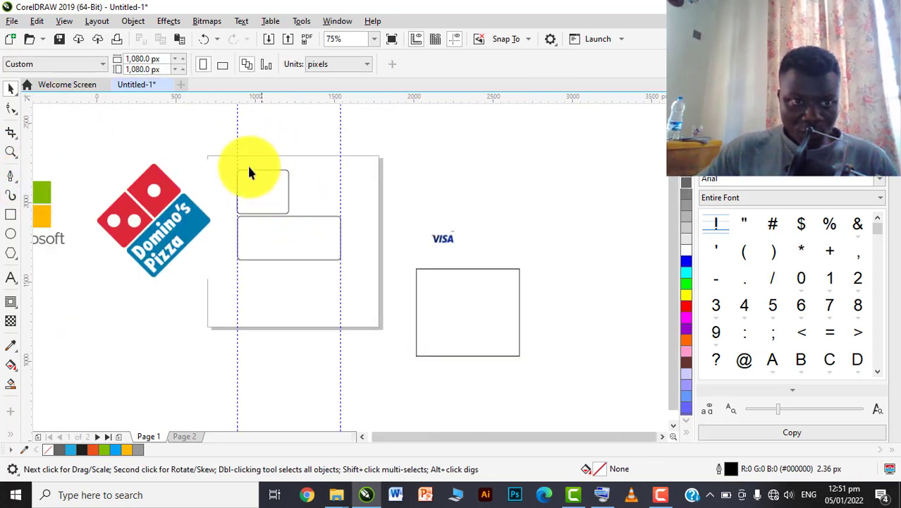
pyautogui.scroll(1, 254, 166)
pyautogui.scroll(1, 297, 182)
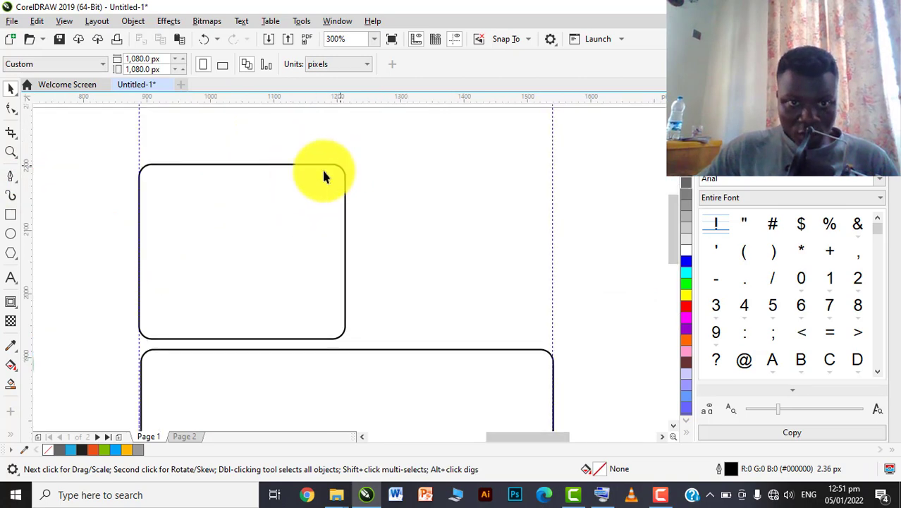
pyautogui.click(9, 216)
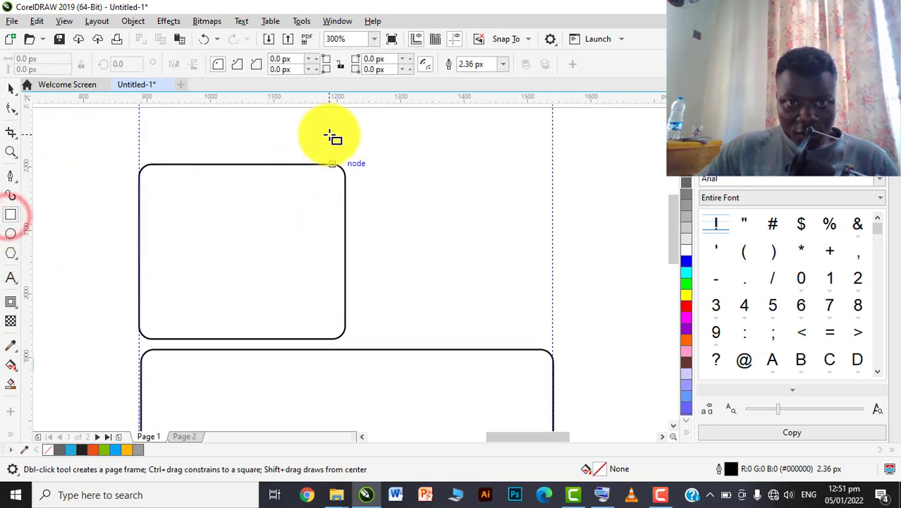
pyautogui.moveTo(329, 134); pyautogui.dragTo(395, 331)
pyautogui.scroll(-2, 390, 321)
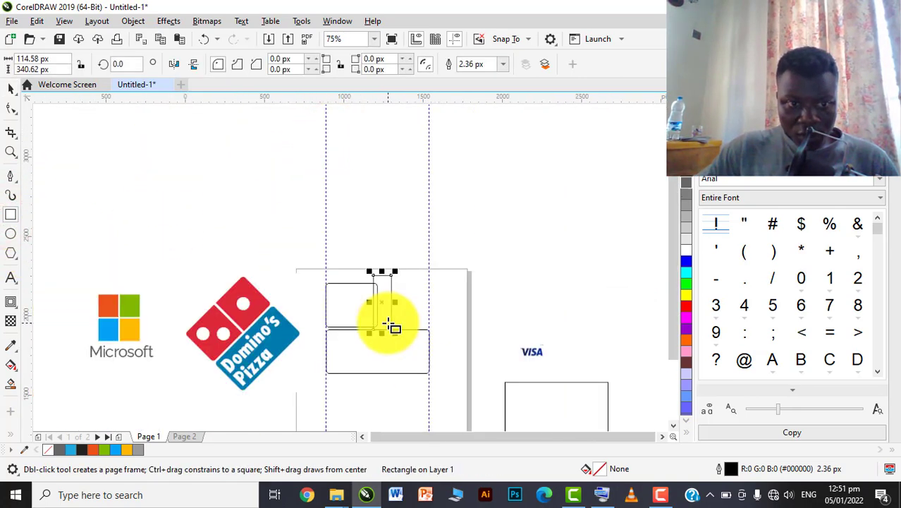
pyautogui.scroll(1, 388, 321)
pyautogui.scroll(1, 390, 322)
pyautogui.press('space')
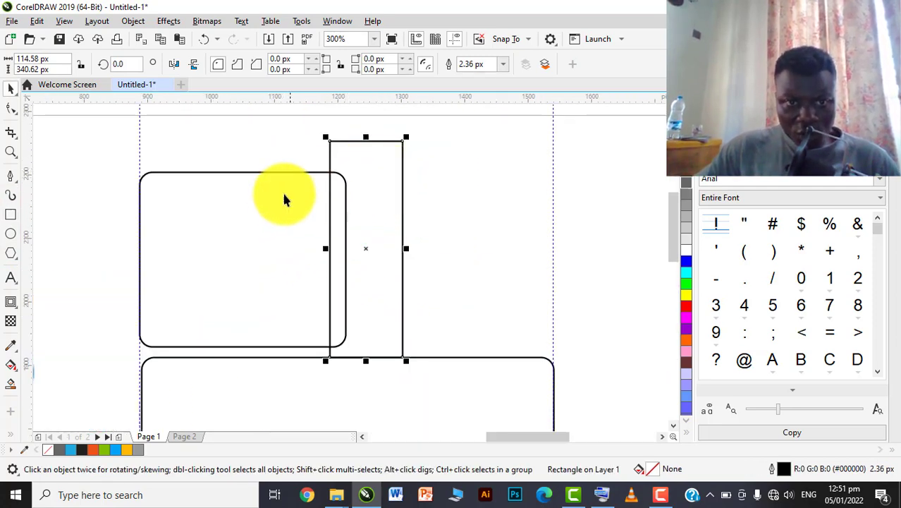
# - Try trimming the upper rounded rectangle with the tall narrow rectangle, and undo the trim
pyautogui.keyDown('shift'); pyautogui.click(256, 198); pyautogui.keyUp('shift')
pyautogui.click(218, 63)
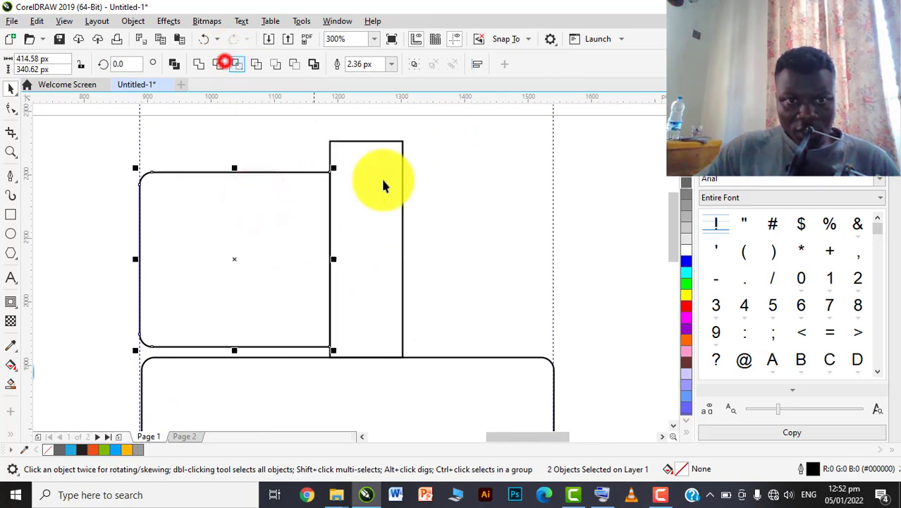
pyautogui.click(392, 191)
pyautogui.hotkey('ctrl', 'z')
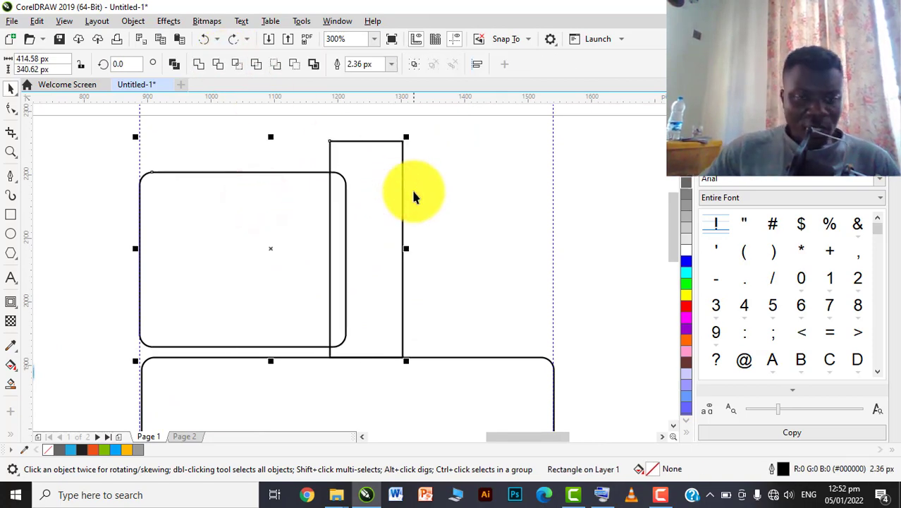
# - Replace the tall narrow rectangle with a new one about 90 × 341 px overlapping the upper rounded rectangle's right edge
pyautogui.click(517, 184)
pyautogui.click(371, 178)
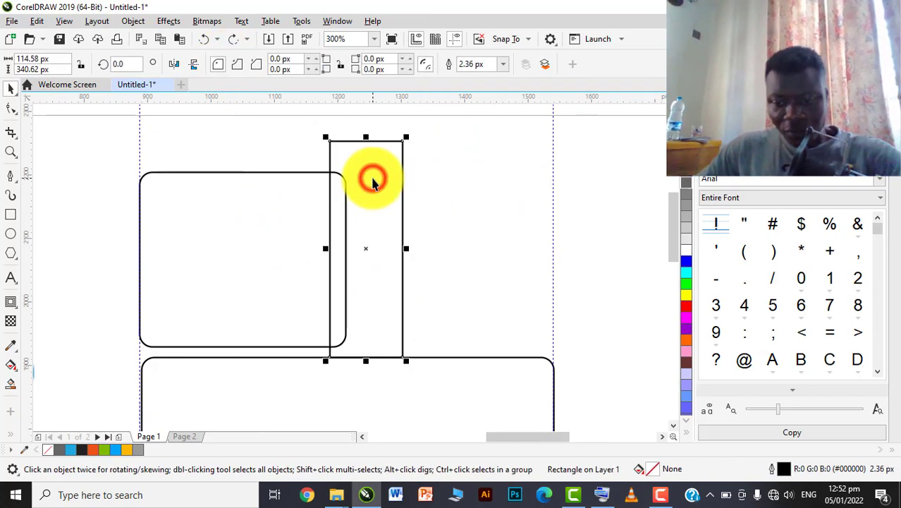
pyautogui.press('Delete')
pyautogui.click(10, 214)
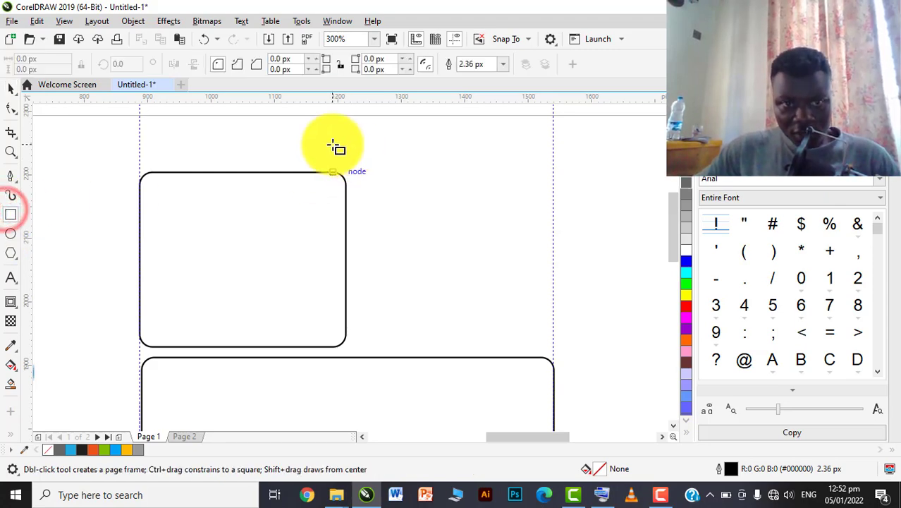
pyautogui.moveTo(332, 147); pyautogui.dragTo(390, 363)
pyautogui.click(10, 90)
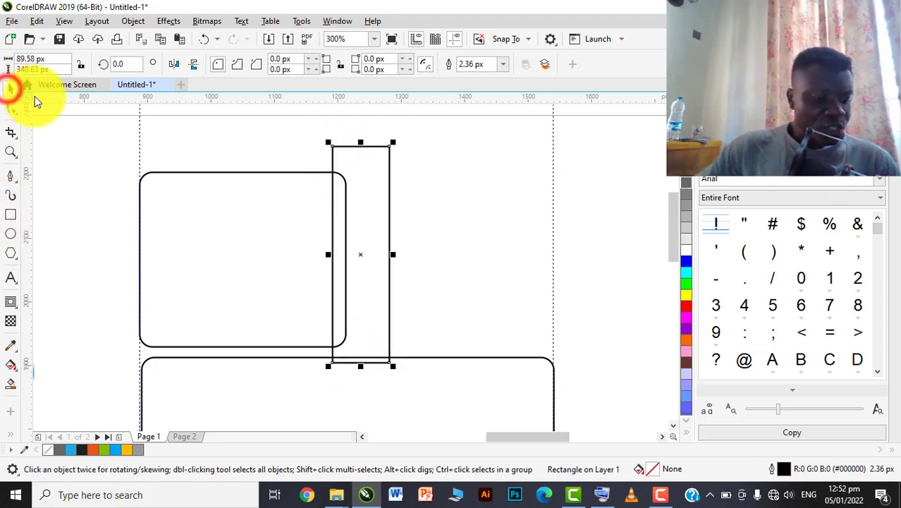
# - Trim the right end off the upper rounded rectangle with the tall narrow rectangle, and delete the cutting rectangle
pyautogui.keyDown('shift'); pyautogui.click(217, 230); pyautogui.keyUp('shift')
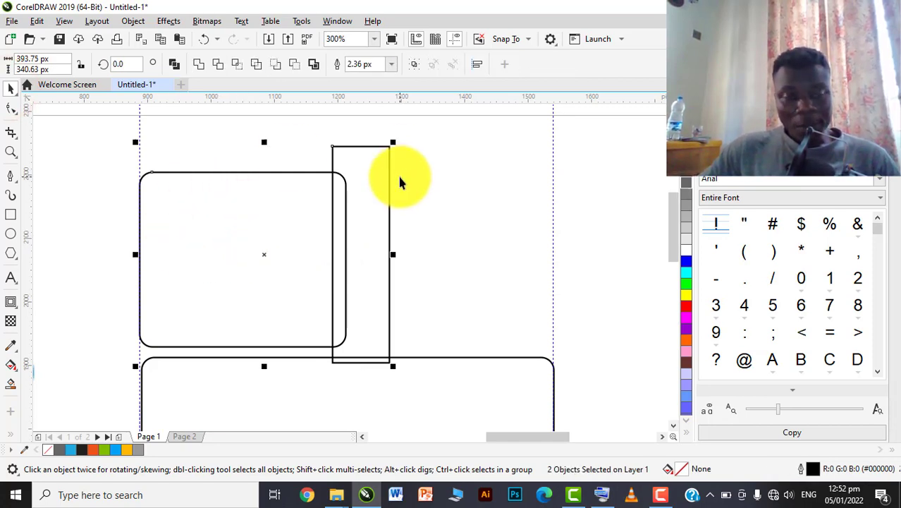
pyautogui.click(218, 66)
pyautogui.click(390, 251)
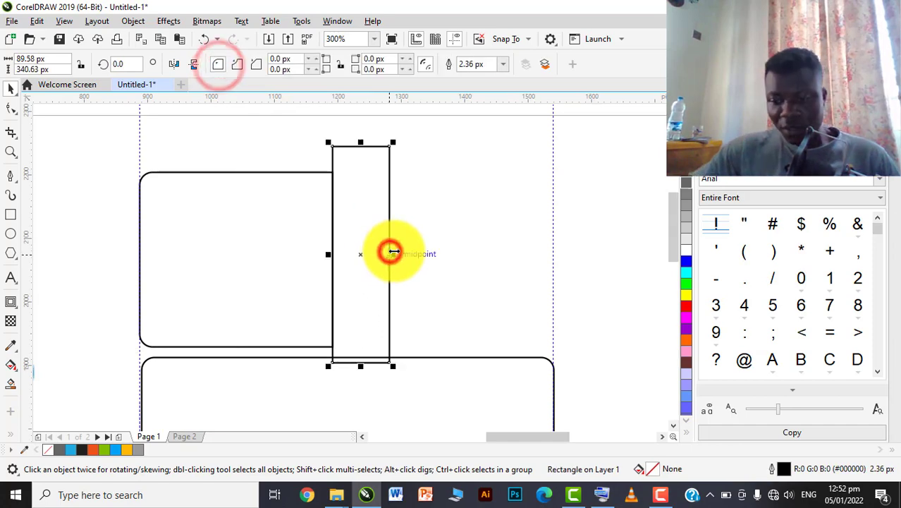
pyautogui.press('Delete')
# - Duplicate the trimmed shape, mirrored horizontally, and place the copy against the right guideline
pyautogui.click(275, 232)
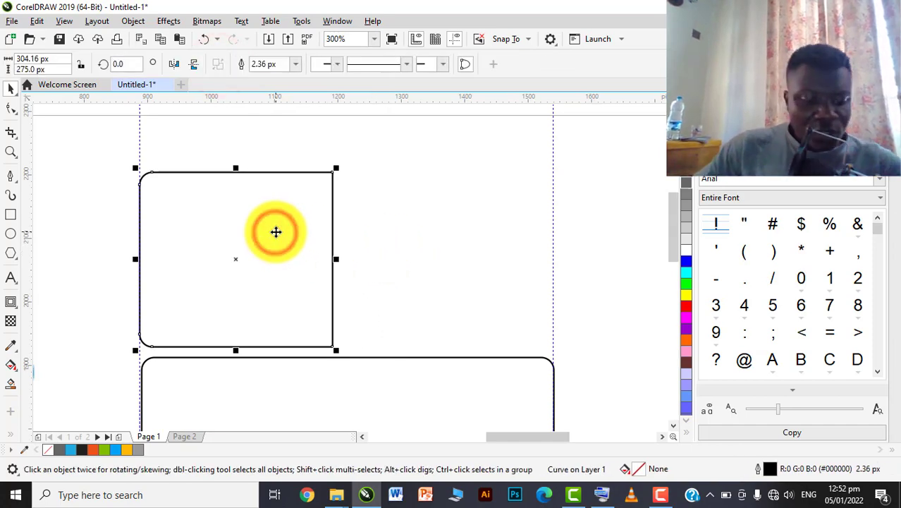
pyautogui.click(177, 61)
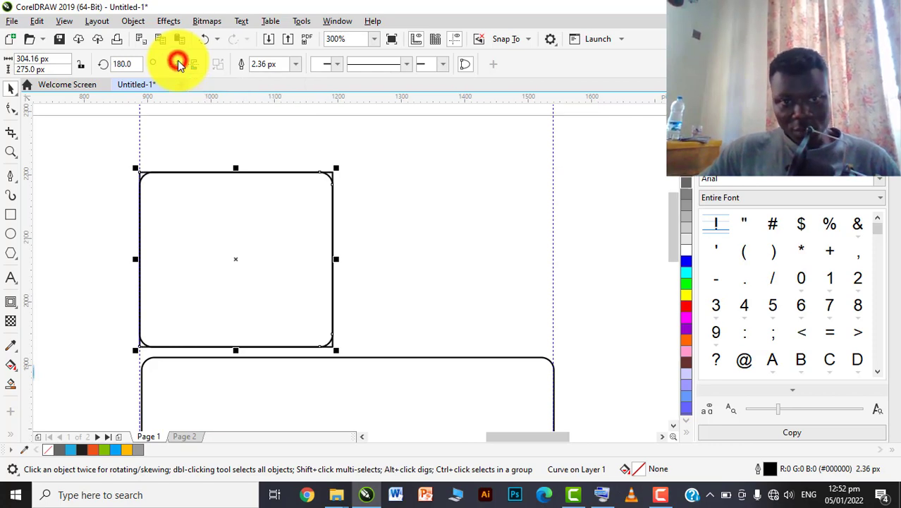
pyautogui.moveTo(275, 281); pyautogui.dragTo(493, 289)
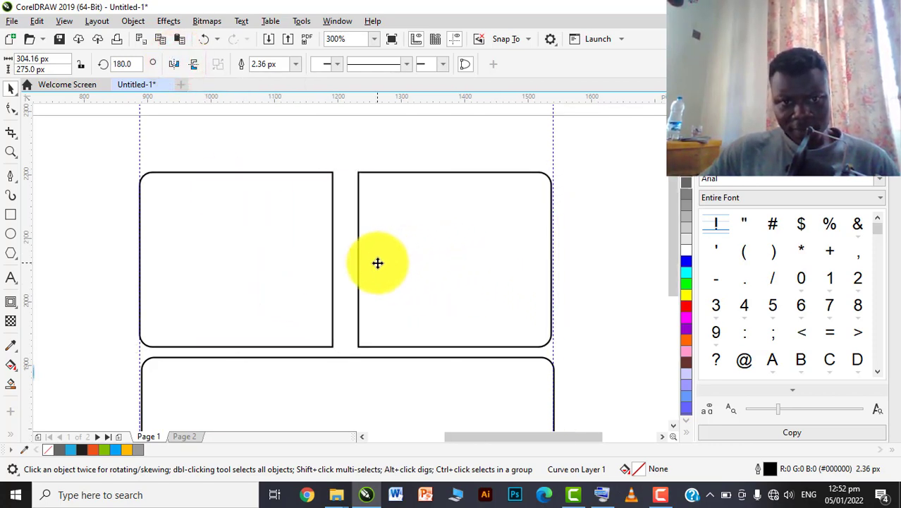
# - Delete both trimmed half shapes above the large rounded rectangle
pyautogui.scroll(-2, 374, 261)
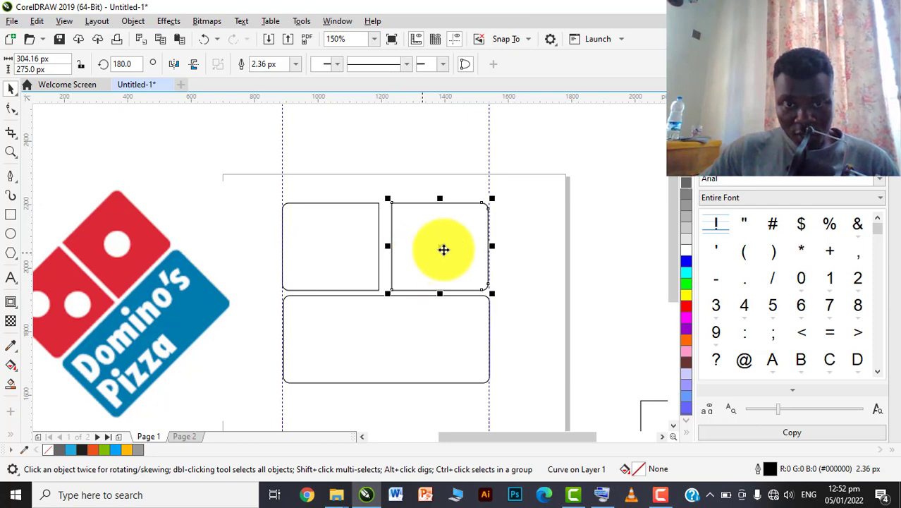
pyautogui.press('Delete')
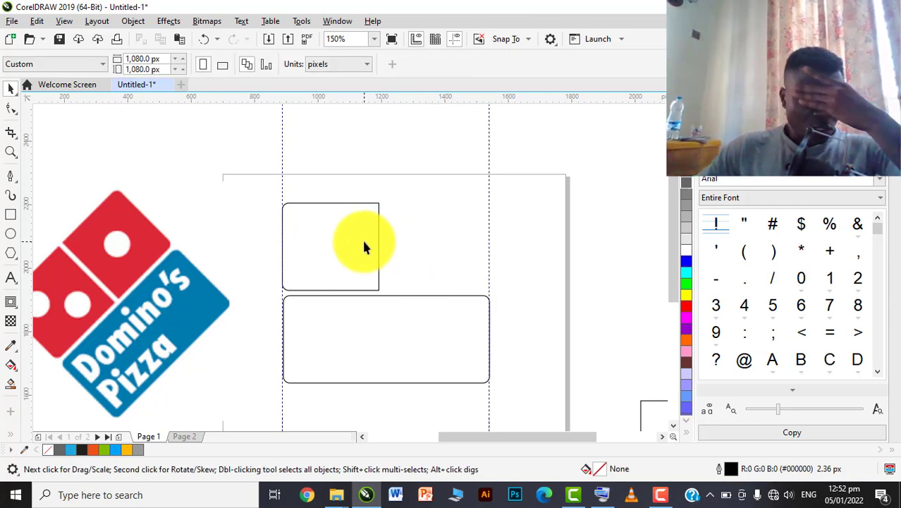
pyautogui.click(364, 243)
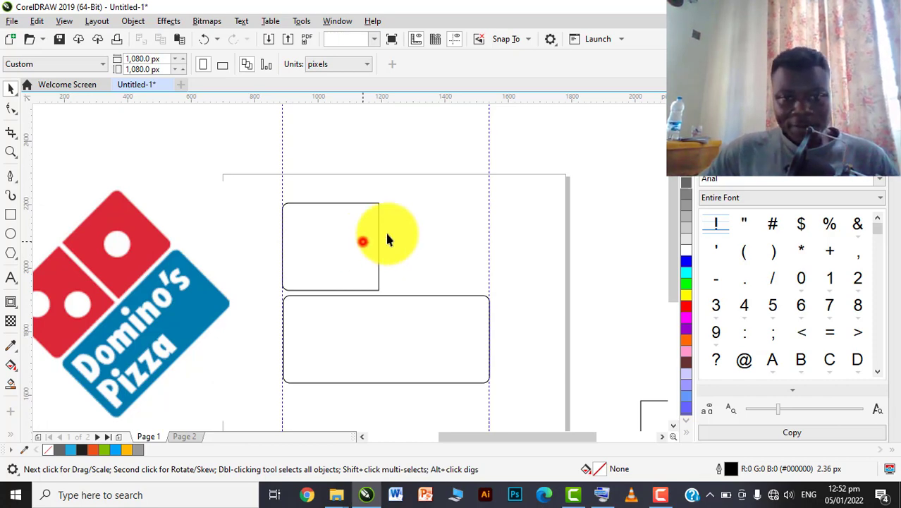
pyautogui.press('Delete')
# - Copy the 650 × 275 px rounded rectangle and place the copy directly above the original, leaving a narrow gap
pyautogui.click(392, 337)
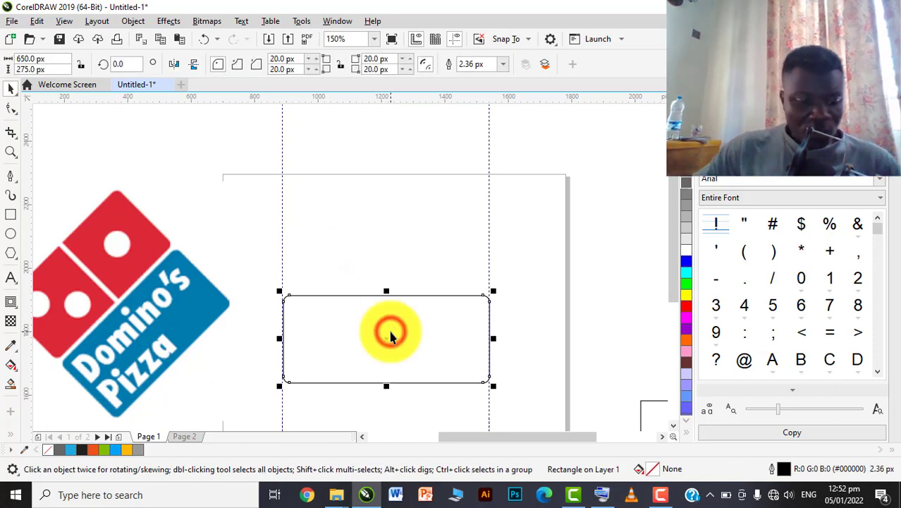
pyautogui.hotkey('ctrl', 'c')
pyautogui.hotkey('ctrl', 'v')
pyautogui.moveTo(393, 342); pyautogui.dragTo(403, 248)
# - Try an in-place duplicate of the upper rounded rectangle with a width of 325 px, and delete that duplicate
pyautogui.scroll(2, 416, 226)
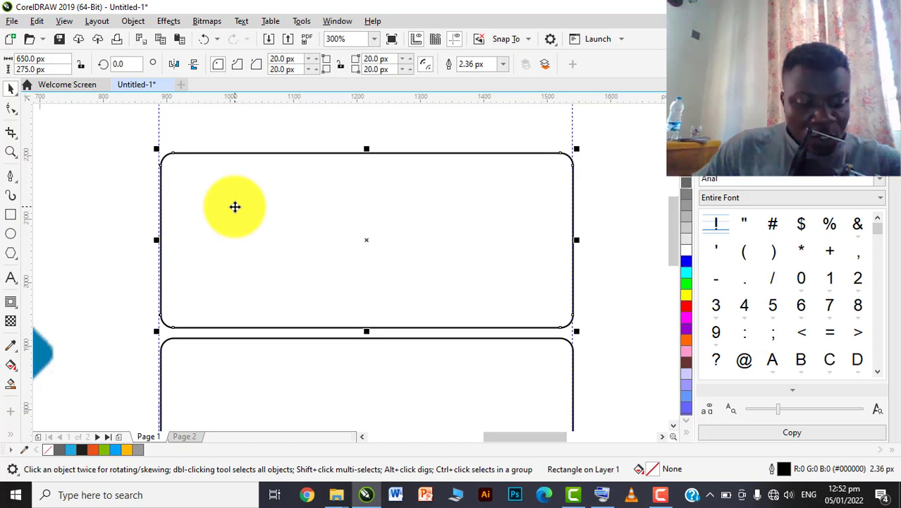
pyautogui.click(61, 58)
pyautogui.write('325')
pyautogui.press('Return')
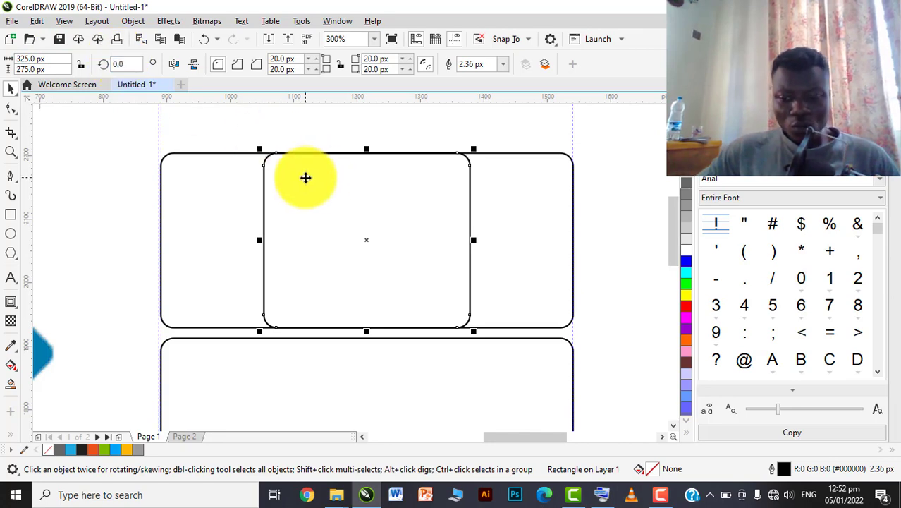
pyautogui.press('Delete')
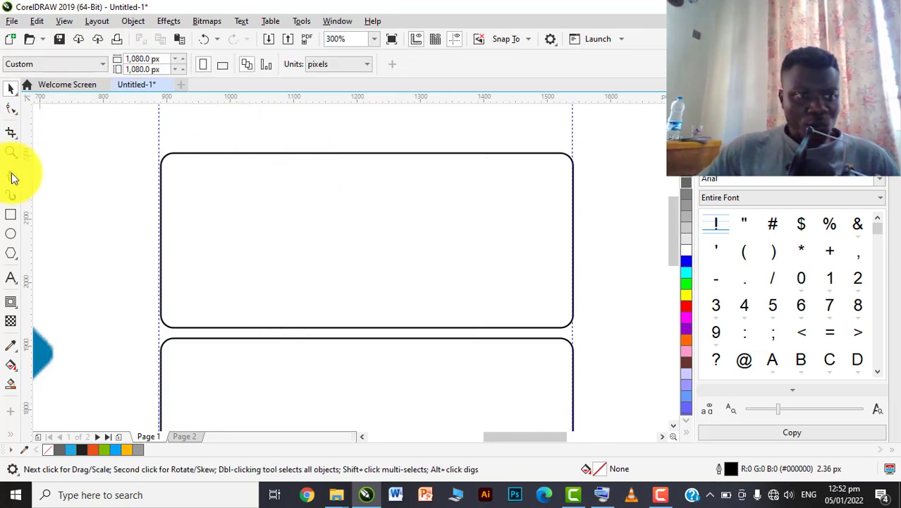
# - Draw a straight vertical line about 345 px tall crossing the upper rounded rectangle near its middle
pyautogui.click(13, 177)
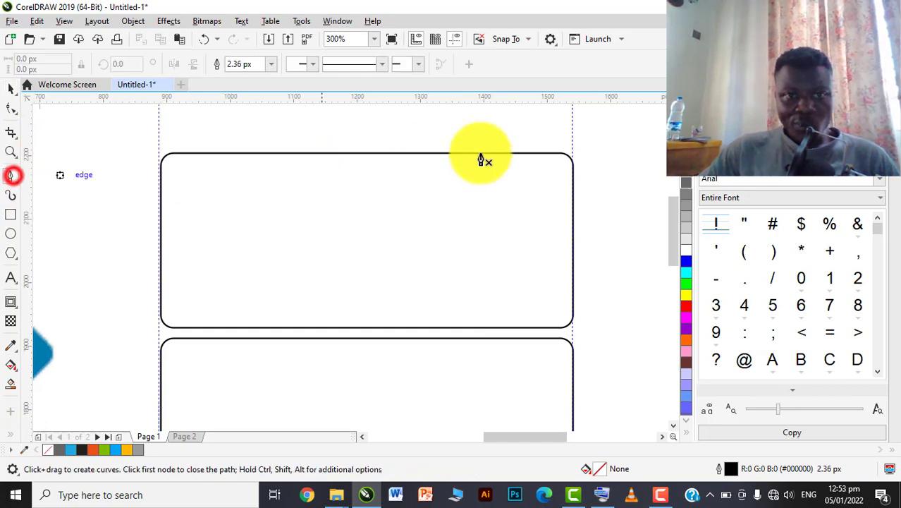
pyautogui.click(351, 134)
pyautogui.click(350, 355)
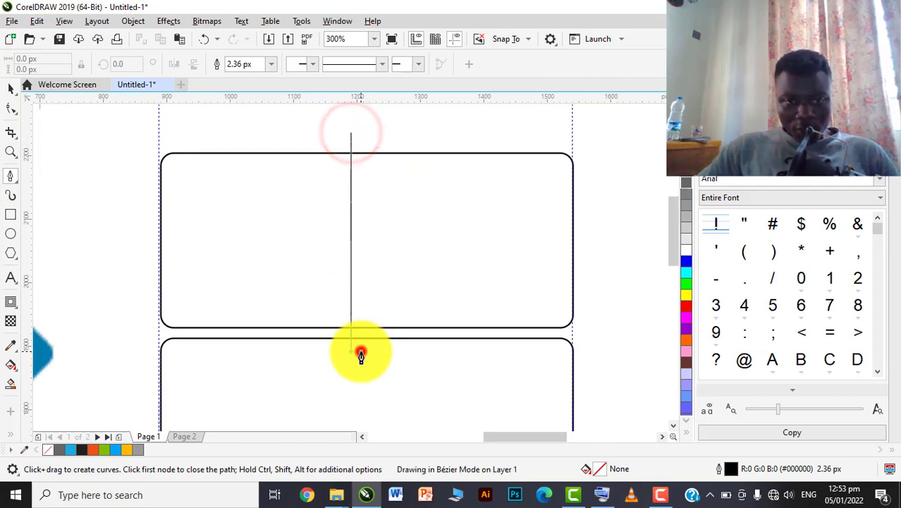
pyautogui.click(11, 88)
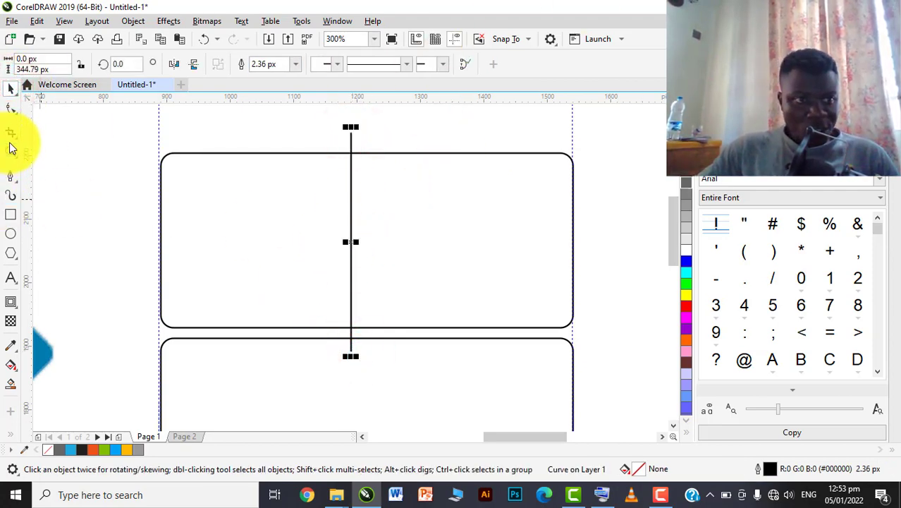
# - Draw a horizontal line 650 px long with the Pen tool from the left to the right edge of the upper rounded rectangle
pyautogui.click(15, 179)
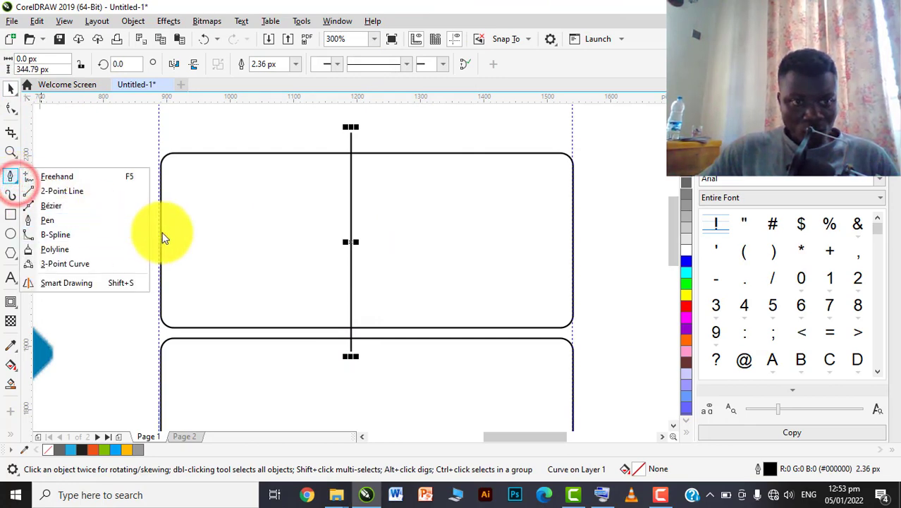
pyautogui.click(62, 222)
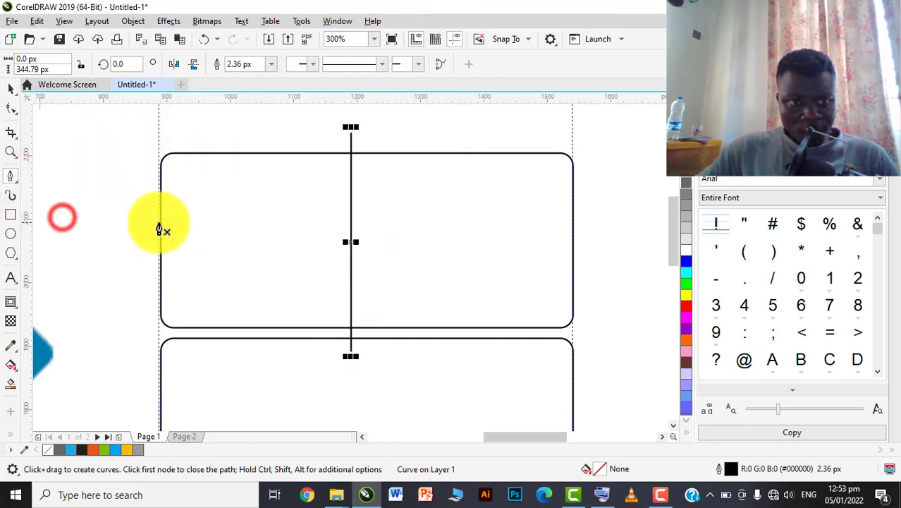
pyautogui.click(161, 234)
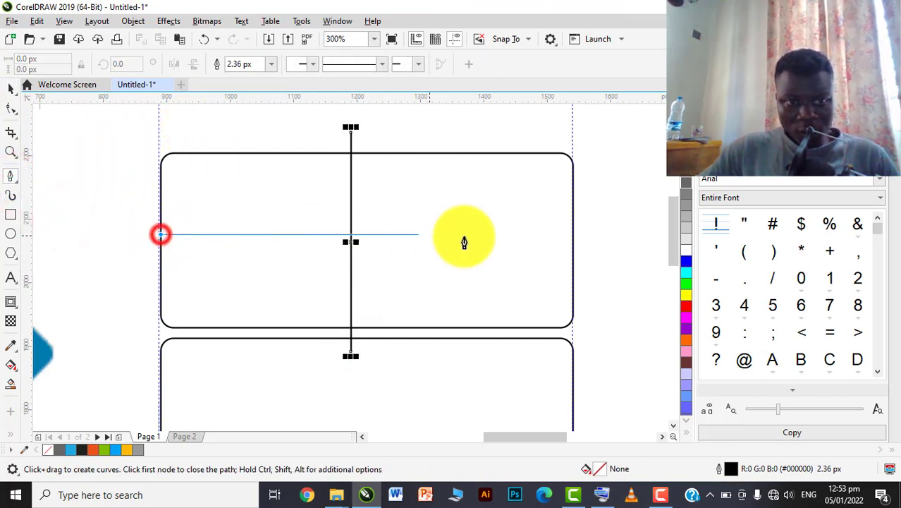
pyautogui.click(573, 236)
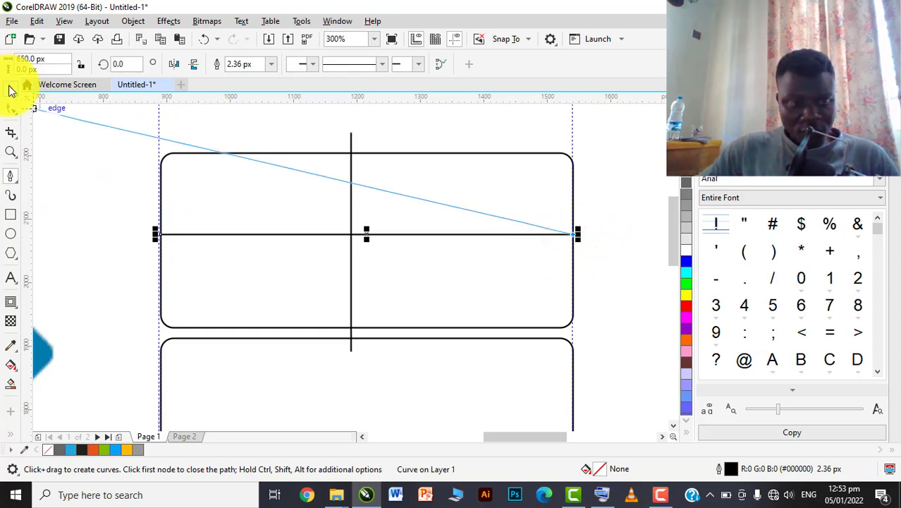
pyautogui.click(10, 87)
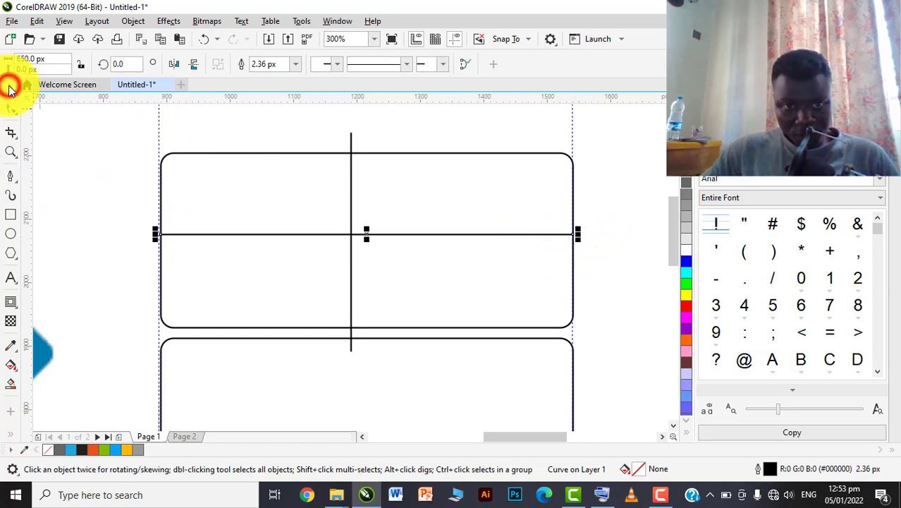
# - Set the horizontal line's length to 325 px and remove the line
pyautogui.click(50, 58)
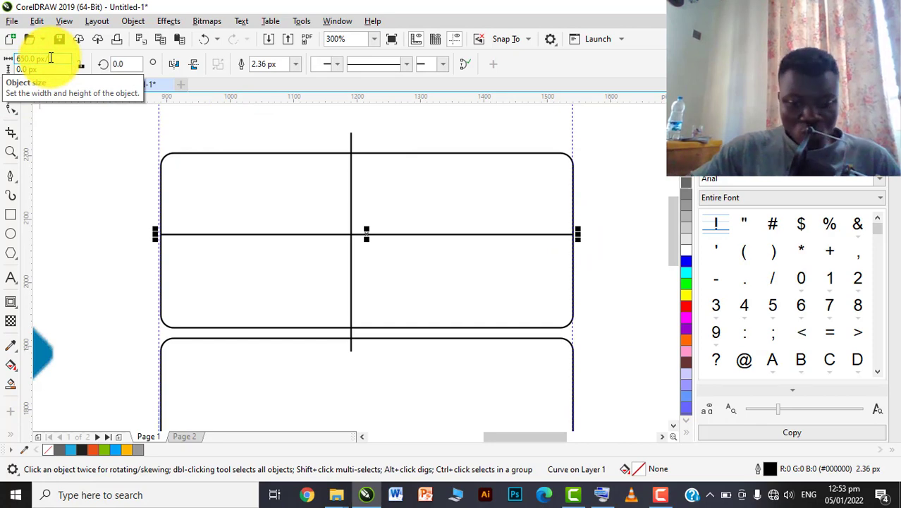
pyautogui.write('325')
pyautogui.press('Return')
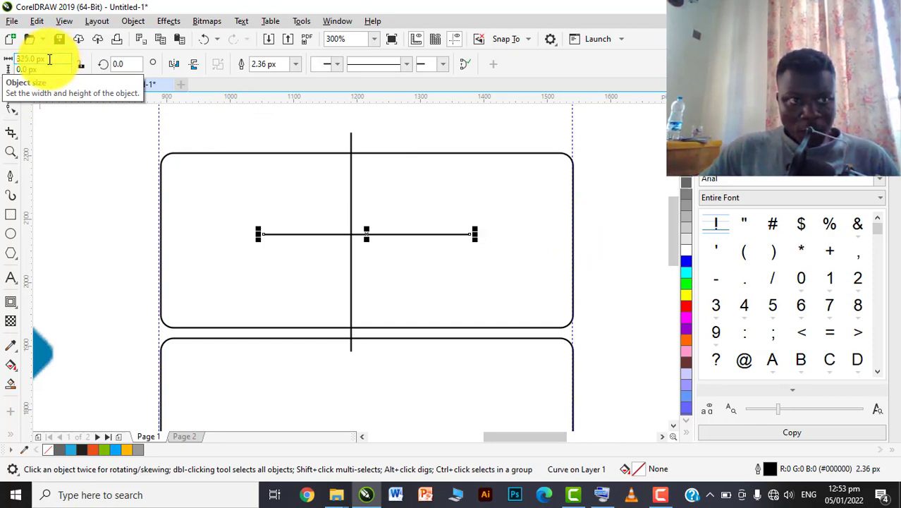
pyautogui.click(210, 102)
# - Duplicate the upper rounded rectangle, set the copy's width to 325 px and align it over the original's left half
pyautogui.moveTo(224, 216); pyautogui.dragTo(325, 139)
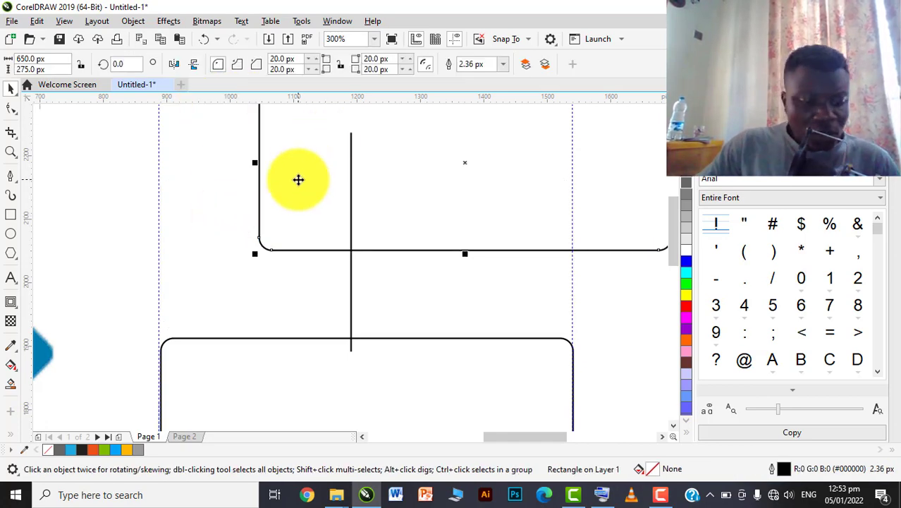
pyautogui.hotkey('ctrl', 'z')
pyautogui.hotkey('ctrl', 'shift', 'z')
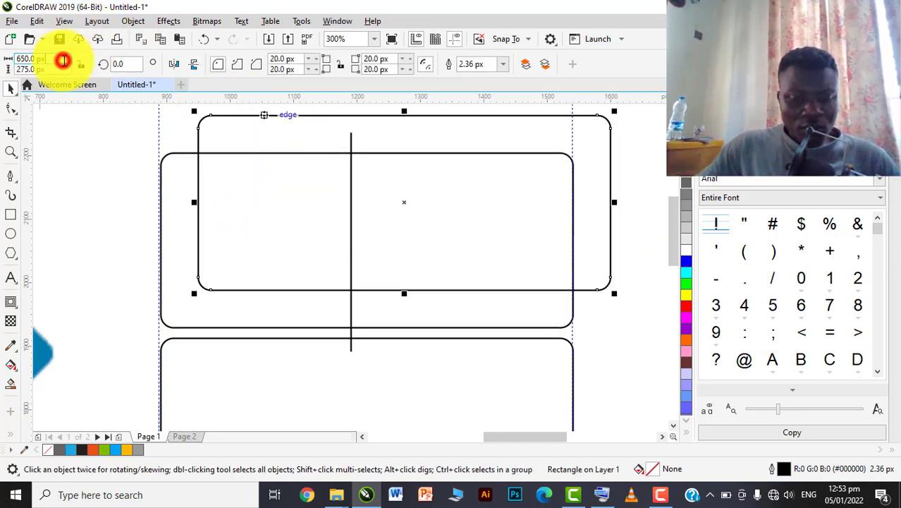
pyautogui.write('325')
pyautogui.press('Return')
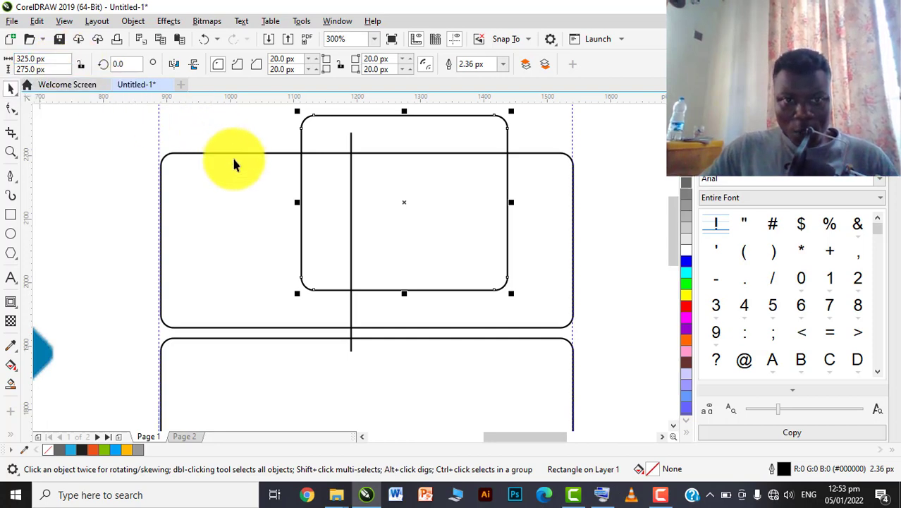
pyautogui.moveTo(412, 200); pyautogui.dragTo(275, 241)
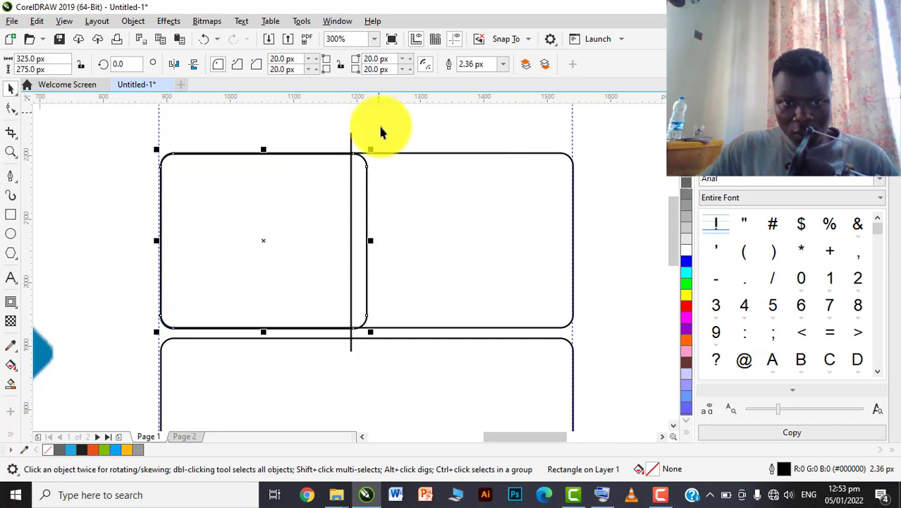
# - Move the vertical line onto the right edge of the half-width copy and set its outline width to 20 px
pyautogui.click(382, 142)
pyautogui.moveTo(351, 144); pyautogui.dragTo(367, 147)
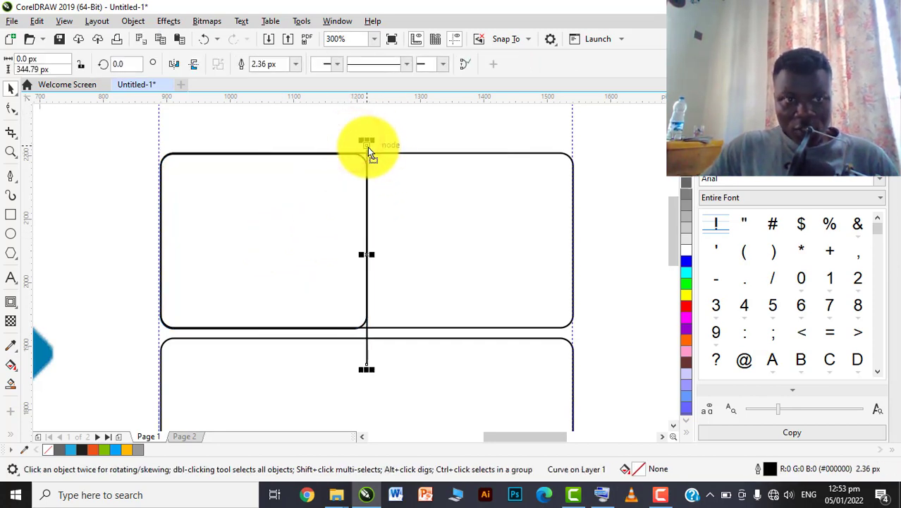
pyautogui.click(295, 65)
pyautogui.click(263, 136)
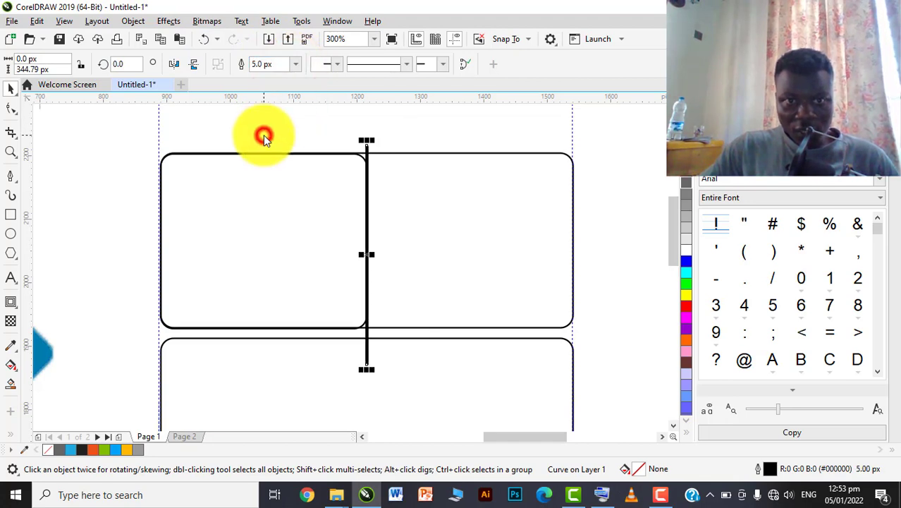
pyautogui.click(295, 64)
pyautogui.click(274, 189)
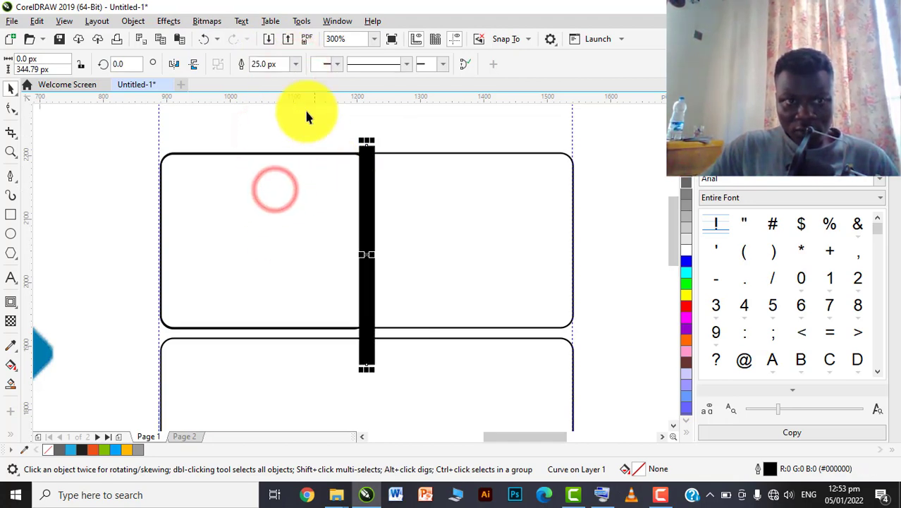
pyautogui.scroll(-2, 333, 210)
pyautogui.scroll(1, 332, 209)
pyautogui.click(295, 65)
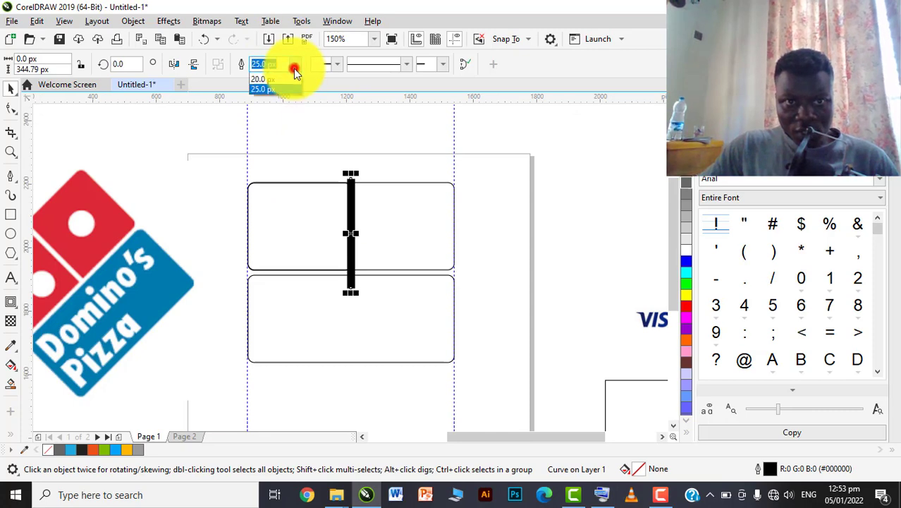
pyautogui.click(280, 180)
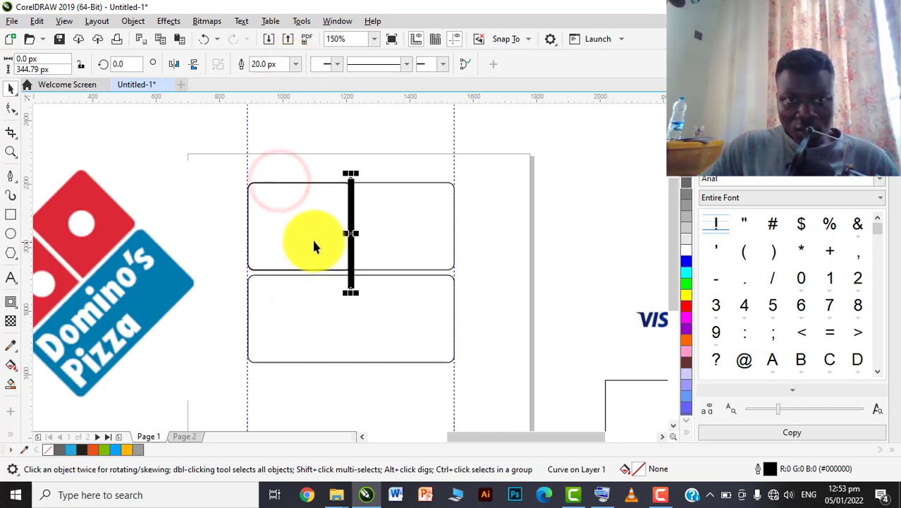
# - Delete the half-width rounded rectangle copy, keeping the thick vertical line over the upper rectangle
pyautogui.scroll(1, 314, 241)
pyautogui.click(322, 212)
pyautogui.press('Delete')
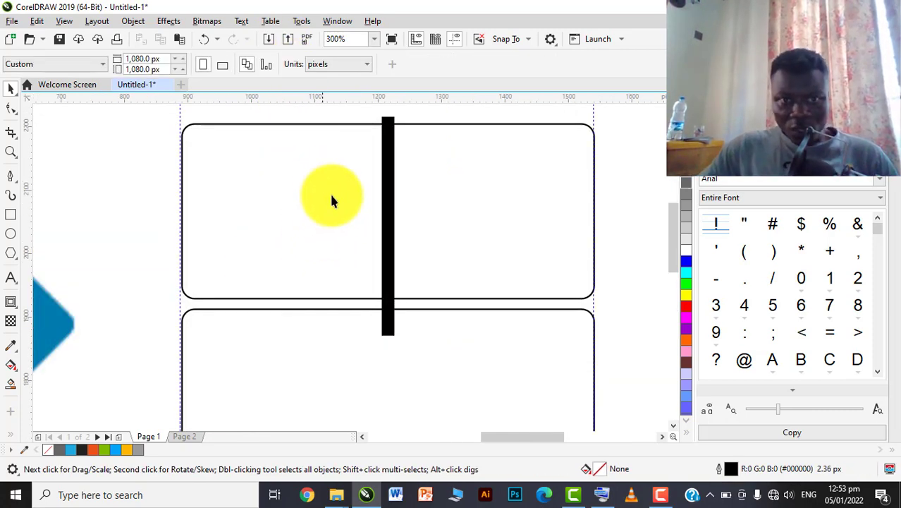
# - Try to Smart Fill both halves of the upper rounded rectangle beside the thick black line, and undo the fills
pyautogui.scroll(-1, 392, 210)
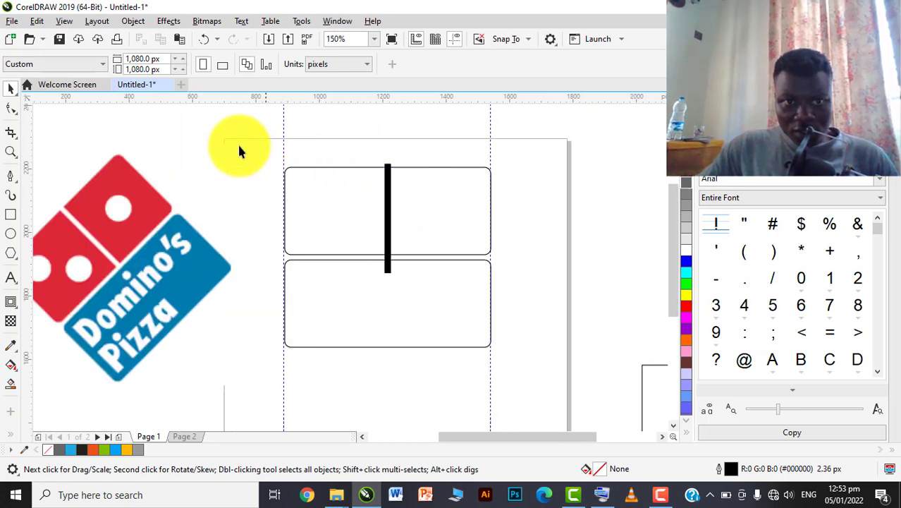
pyautogui.moveTo(578, 301); pyautogui.dragTo(577, 299)
pyautogui.click(11, 383)
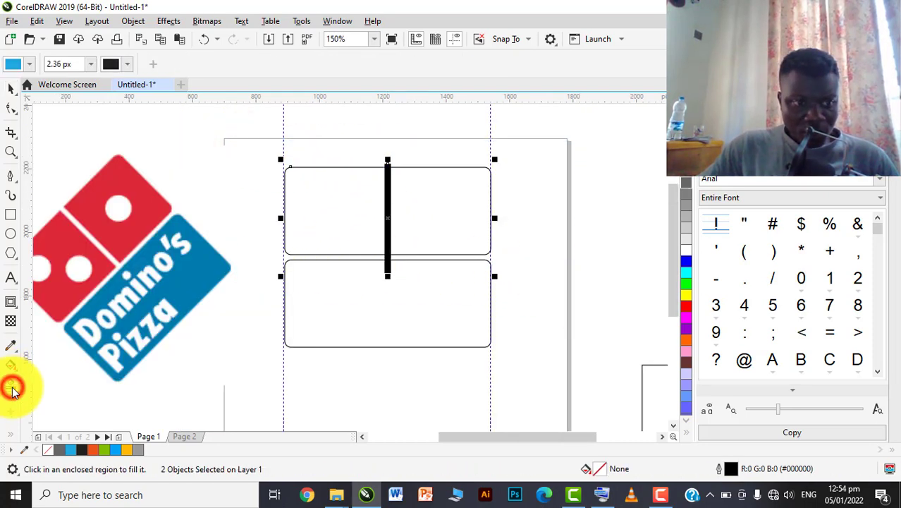
pyautogui.click(354, 195)
pyautogui.click(437, 191)
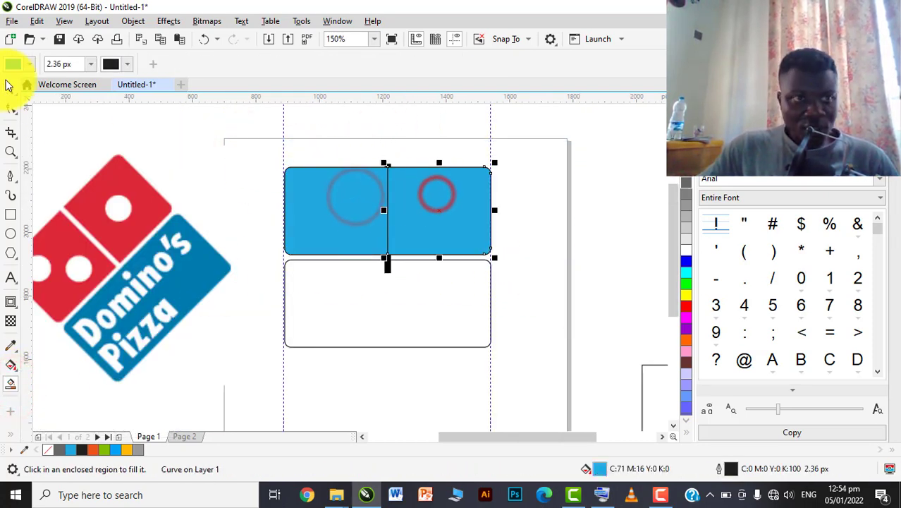
pyautogui.click(10, 88)
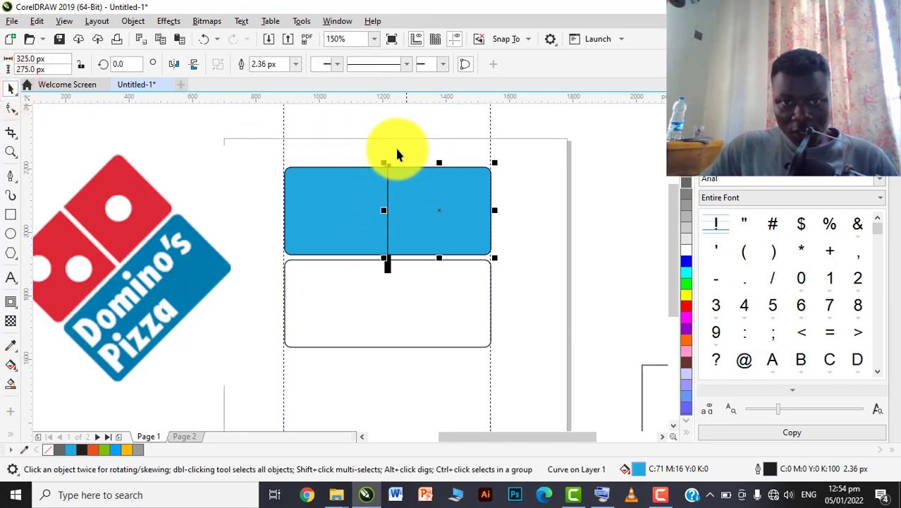
pyautogui.hotkey('ctrl', 'z')
pyautogui.hotkey('ctrl', 'z')
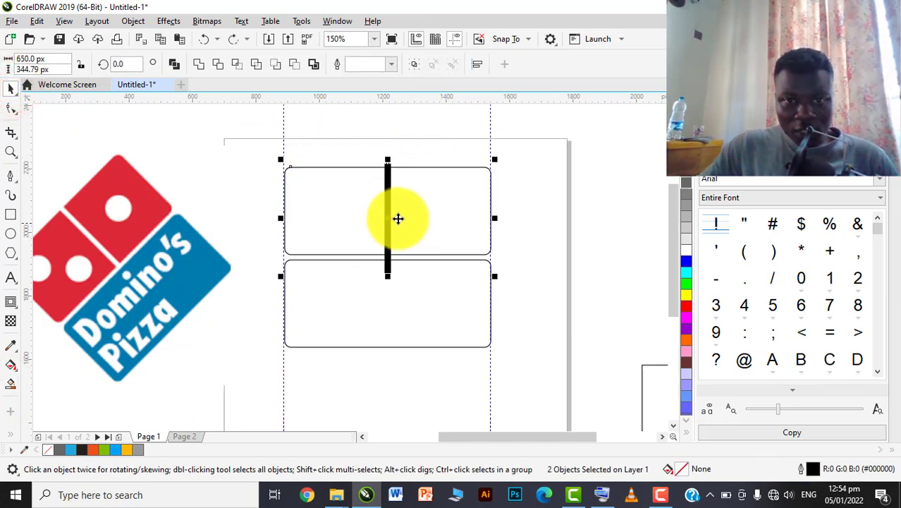
# - Convert the thick vertical line's outline to an object and fill it with blue #03A4F4
pyautogui.click(403, 138)
pyautogui.scroll(1, 389, 186)
pyautogui.click(390, 184)
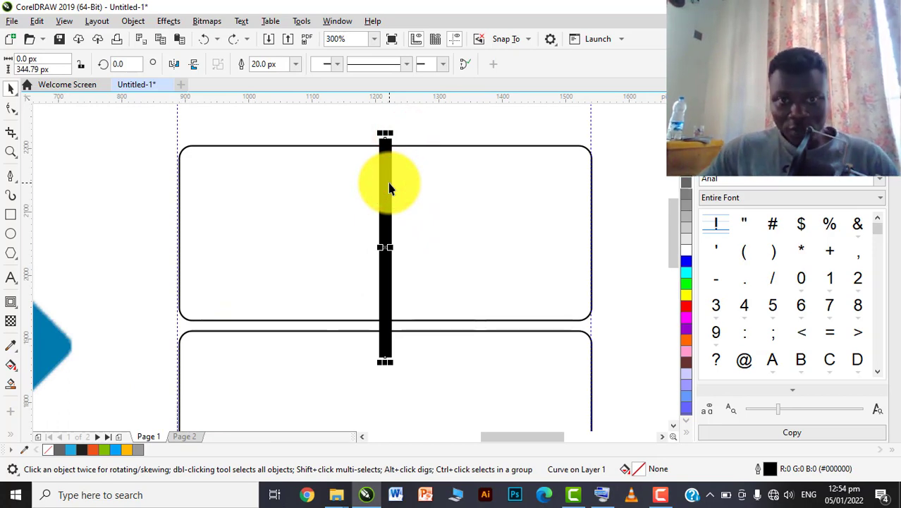
pyautogui.rightClick(389, 183)
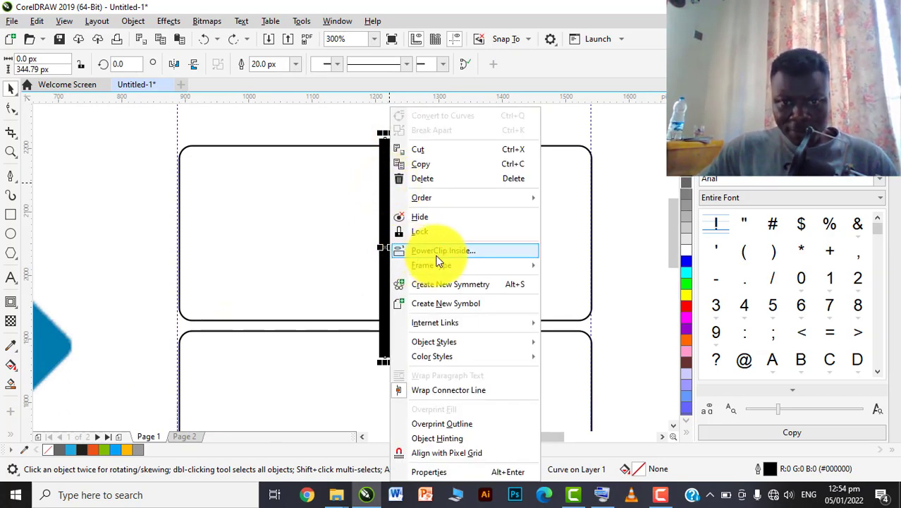
pyautogui.click(350, 143)
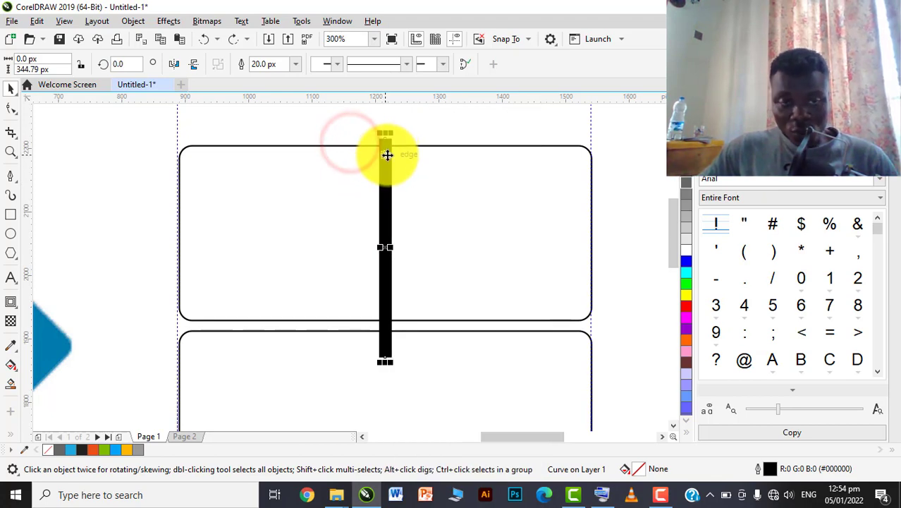
pyautogui.click(132, 21)
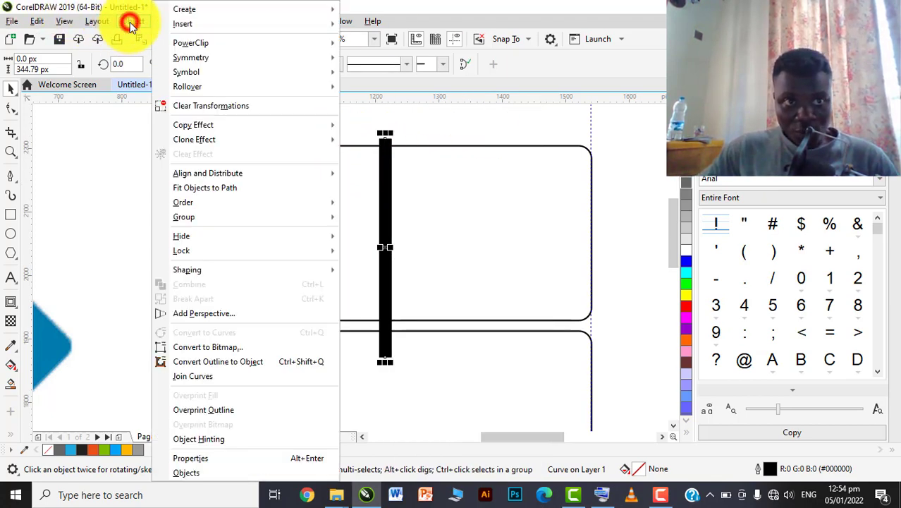
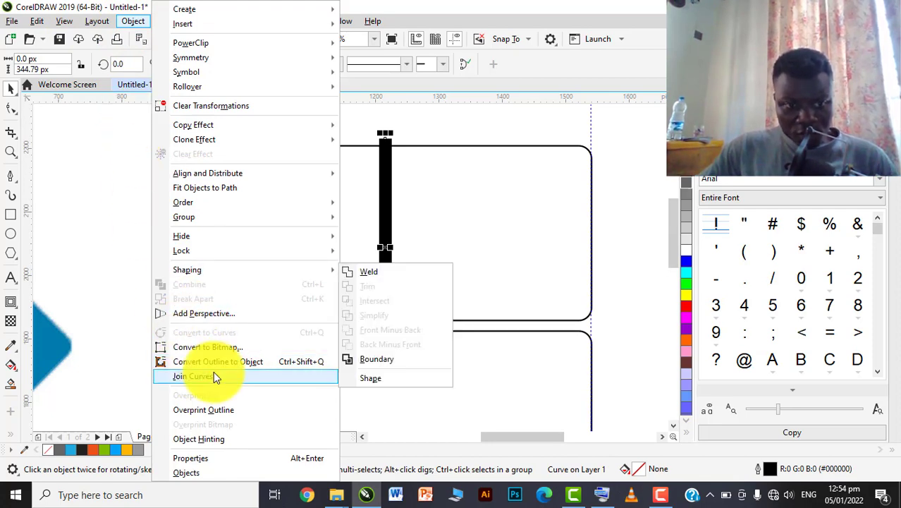
pyautogui.click(230, 365)
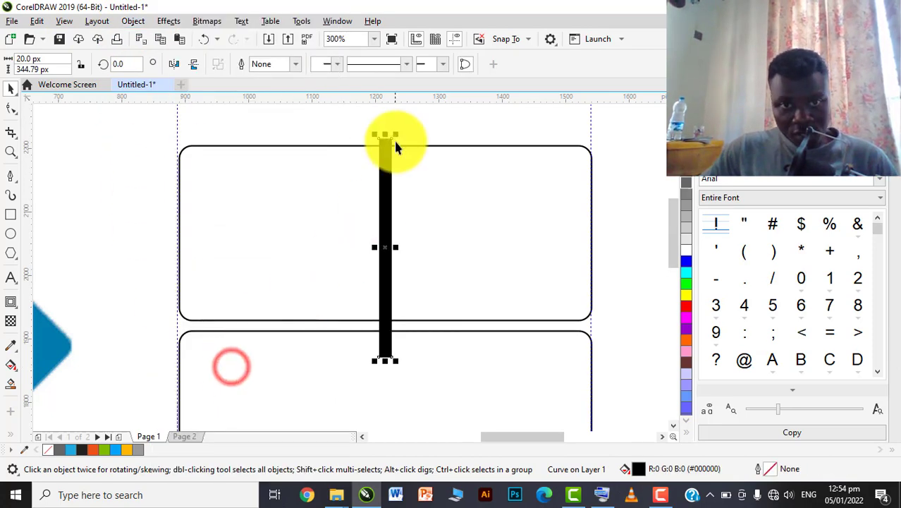
pyautogui.click(121, 451)
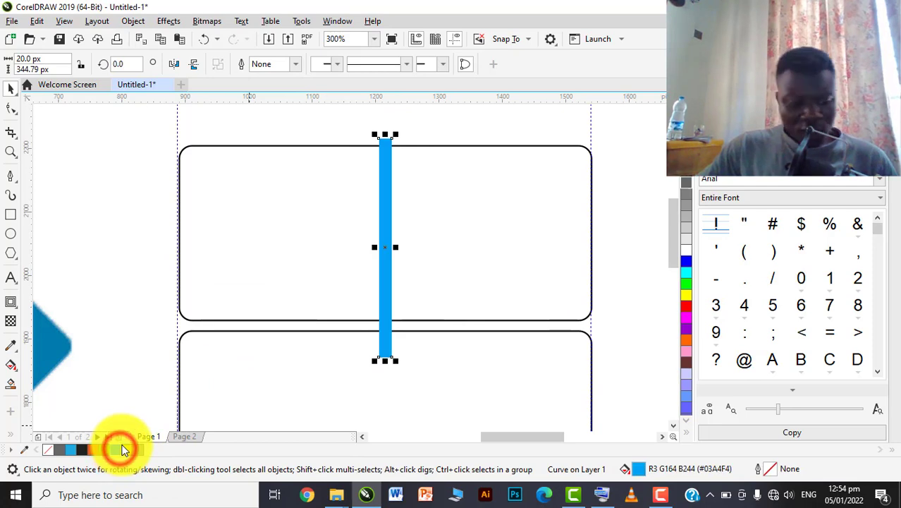
# - Order the blue vertical bar in front of the upper rounded rectangle
pyautogui.scroll(2, 388, 252)
pyautogui.rightClick(388, 252)
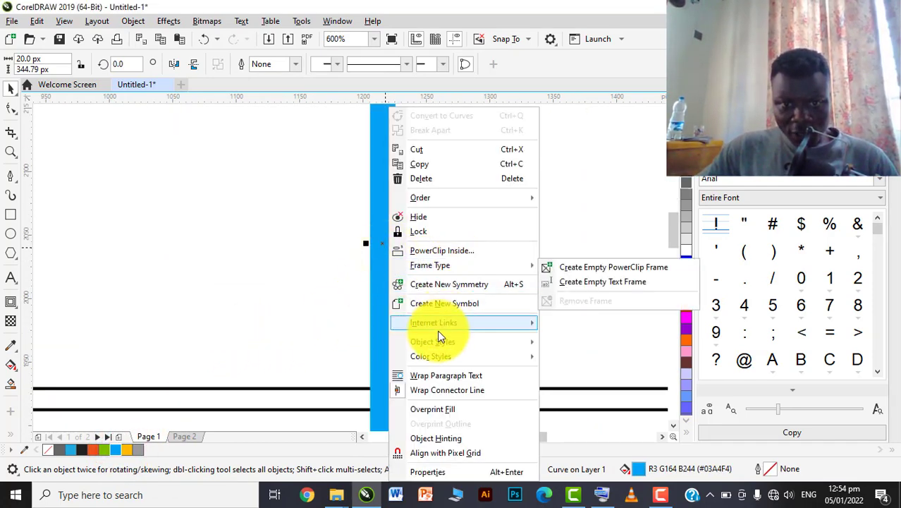
pyautogui.moveTo(418, 198)
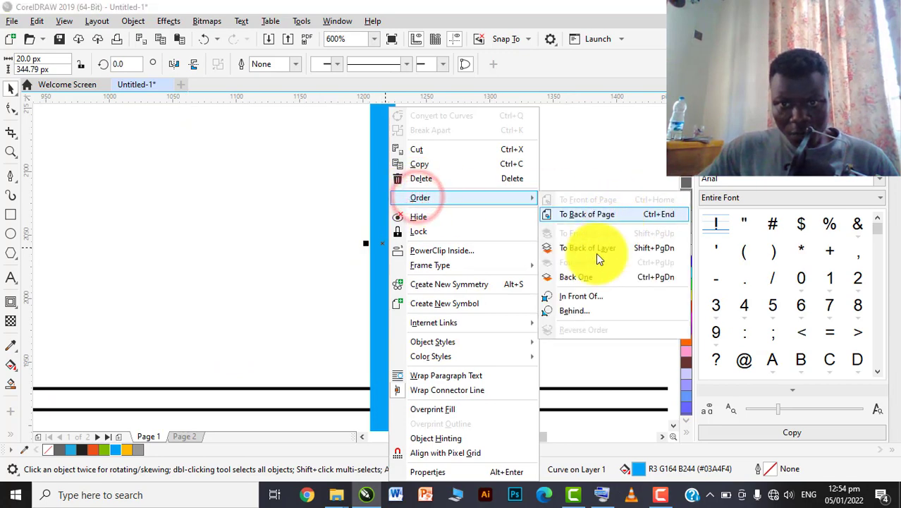
pyautogui.click(583, 298)
pyautogui.click(475, 232)
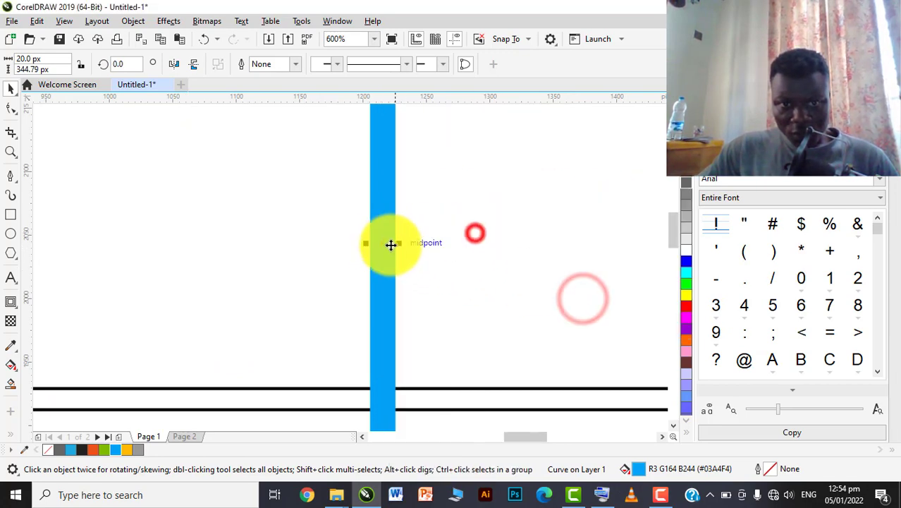
# - Smart Fill the areas on both sides of the blue bar in the upper rounded rectangle as separate shapes
pyautogui.scroll(-2, 389, 250)
pyautogui.click(197, 167)
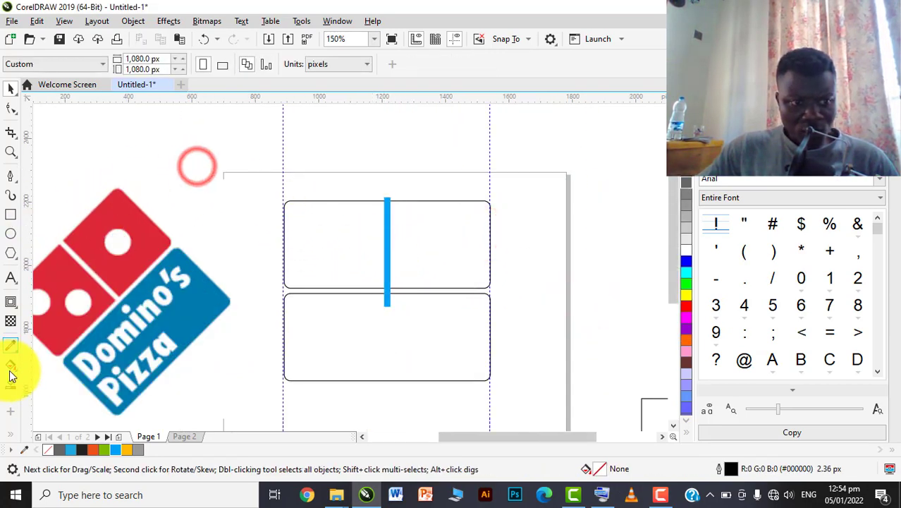
pyautogui.click(11, 384)
pyautogui.click(322, 242)
pyautogui.click(419, 241)
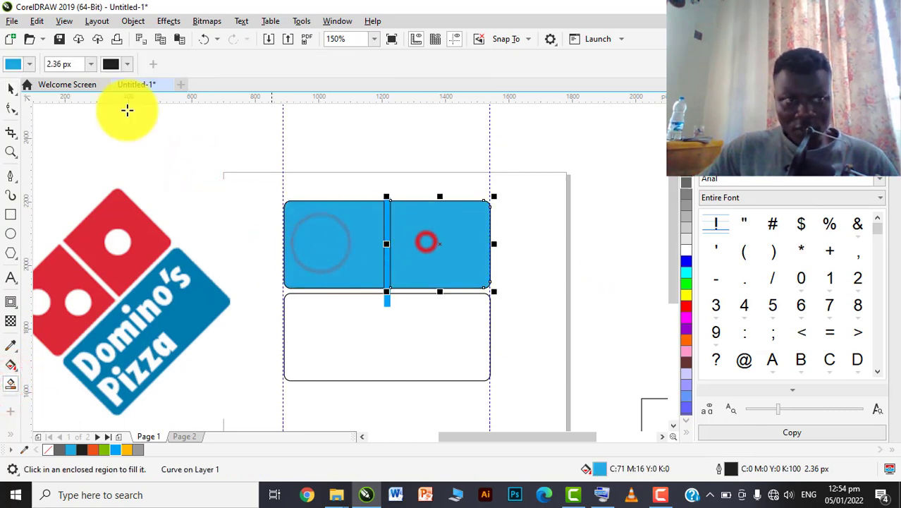
pyautogui.click(11, 89)
pyautogui.click(407, 170)
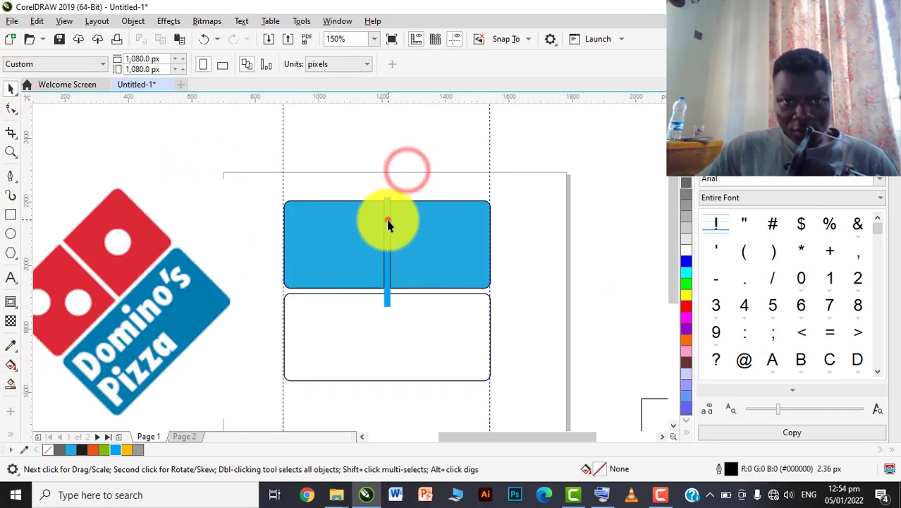
# - Move the blue bar aside and delete the original unfilled upper rectangle, keeping the two filled halves
pyautogui.click(387, 220)
pyautogui.click(387, 224)
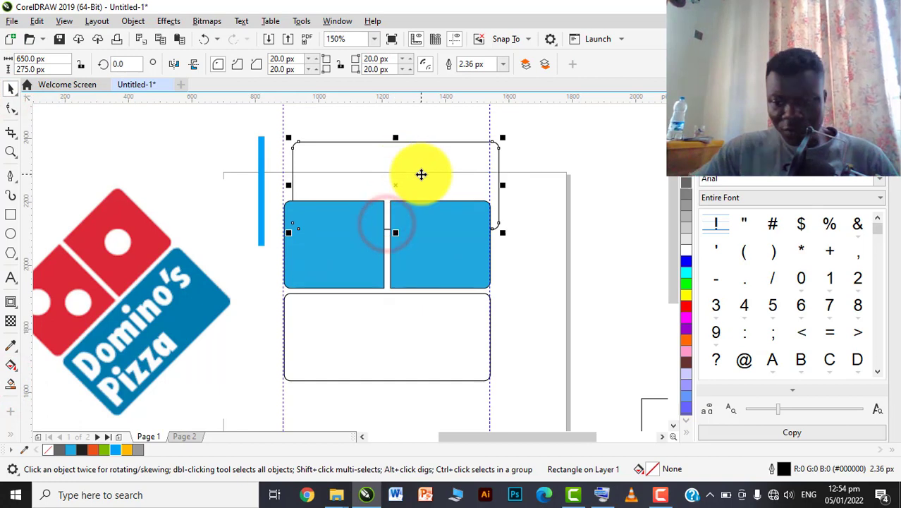
pyautogui.click(420, 173)
# - Sample the Domino's reference logo's blue and fill the lower rounded rectangle with it
pyautogui.click(341, 315)
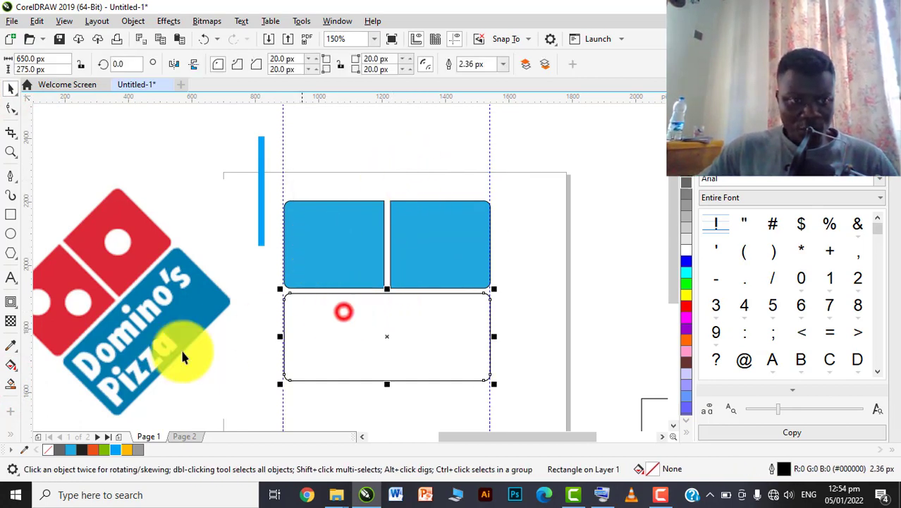
pyautogui.click(10, 346)
pyautogui.click(316, 322)
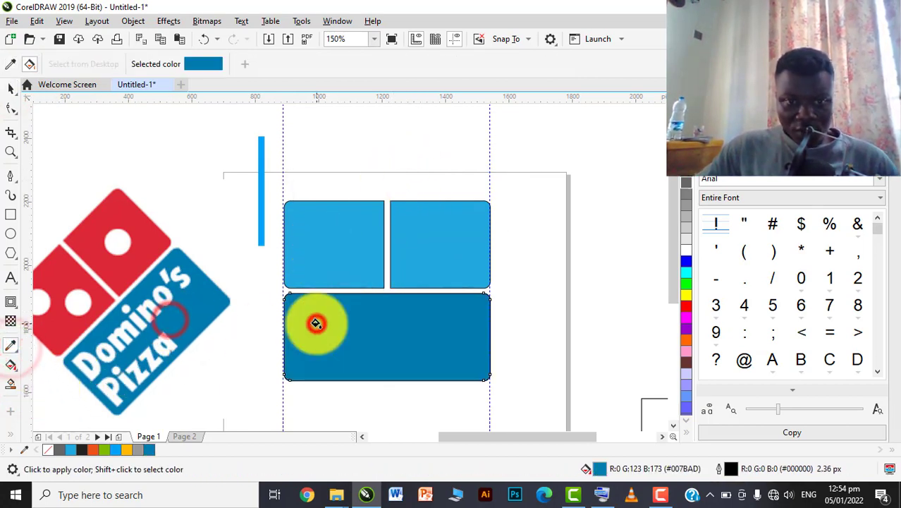
pyautogui.press('space')
# - Sample the reference logo's red and fill both upper shapes with it
pyautogui.click(330, 251)
pyautogui.click(11, 345)
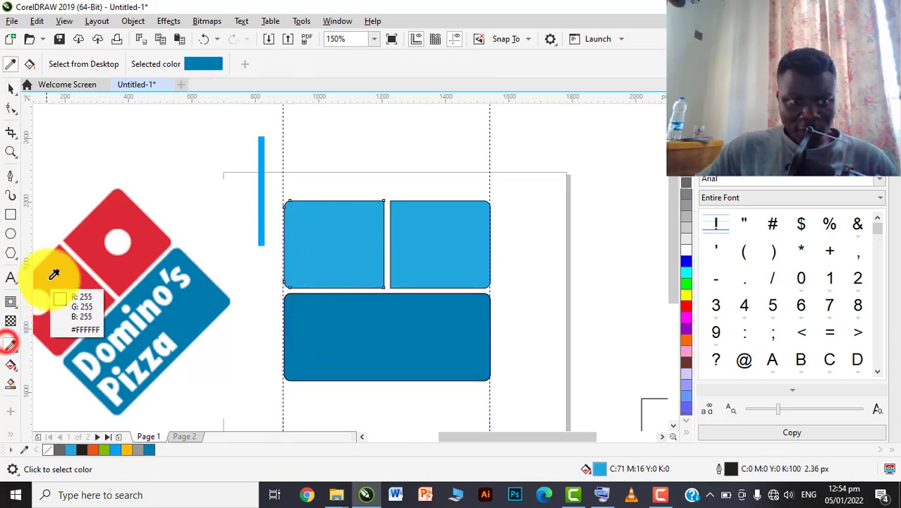
pyautogui.click(57, 282)
pyautogui.click(333, 228)
pyautogui.click(430, 228)
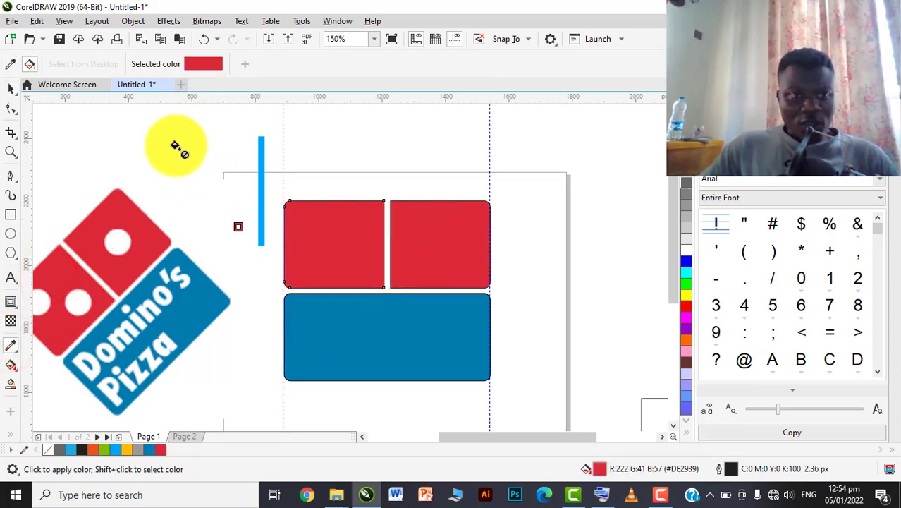
pyautogui.press('space')
# - Draw a circle about 106 px in diameter inside the right red shape
pyautogui.click(182, 182)
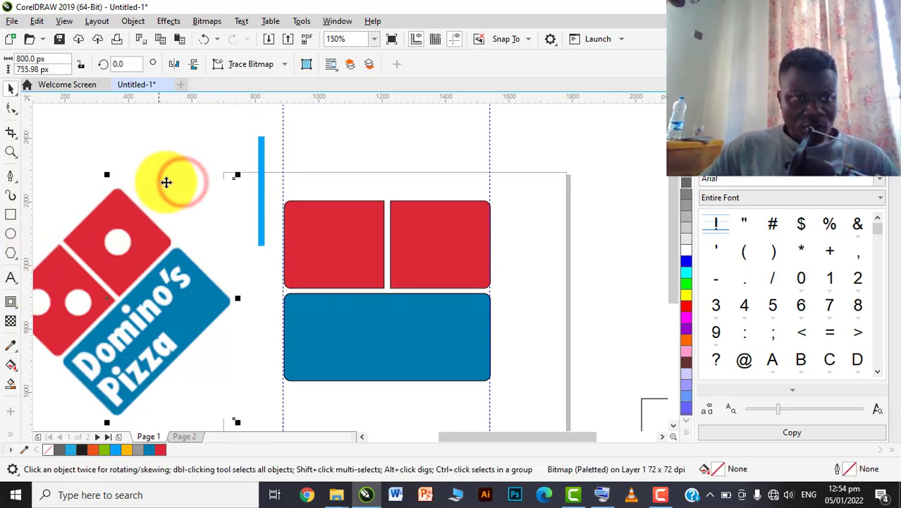
pyautogui.scroll(-2, 254, 188)
pyautogui.scroll(1, 255, 204)
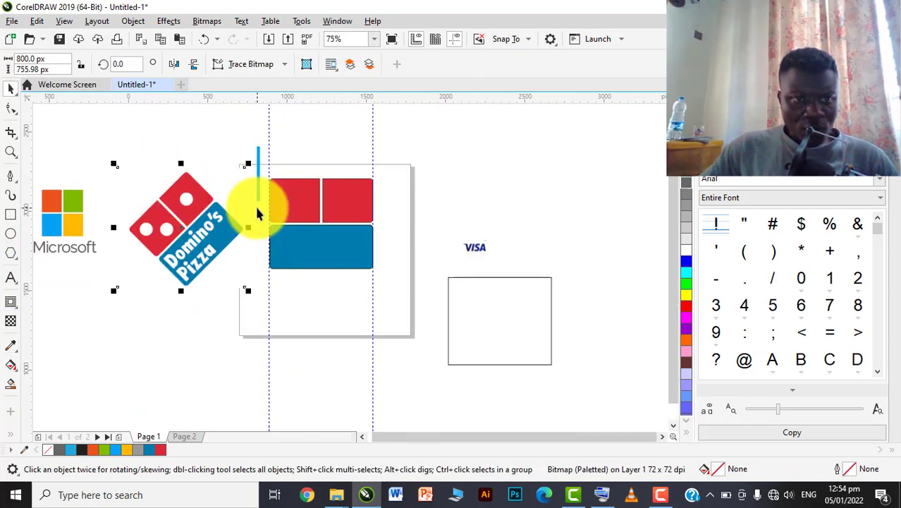
pyautogui.click(11, 233)
pyautogui.scroll(2, 337, 191)
pyautogui.moveTo(353, 204); pyautogui.dragTo(374, 227)
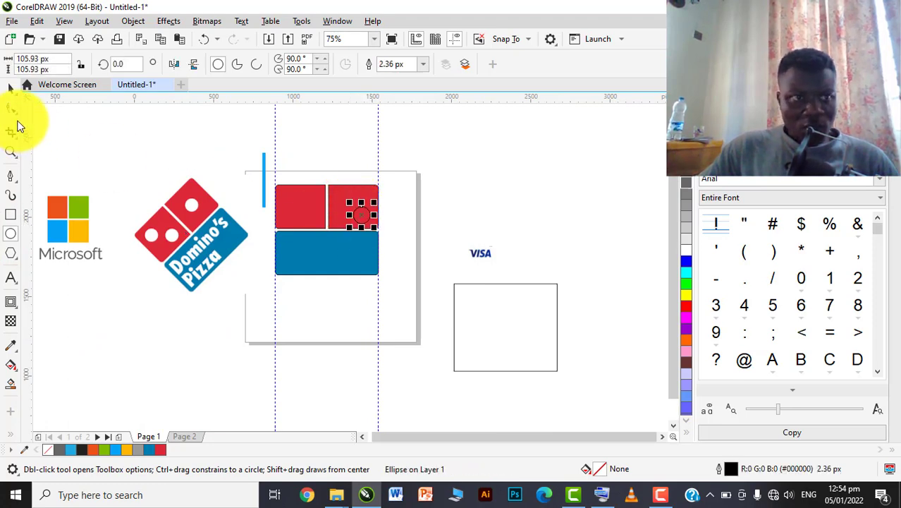
# - Move the circle near the upper right corner of the right red shape
pyautogui.click(17, 92)
pyautogui.scroll(3, 374, 205)
pyautogui.moveTo(327, 258); pyautogui.dragTo(306, 211)
pyautogui.scroll(-2, 421, 219)
pyautogui.scroll(-1, 237, 223)
pyautogui.scroll(2, 237, 223)
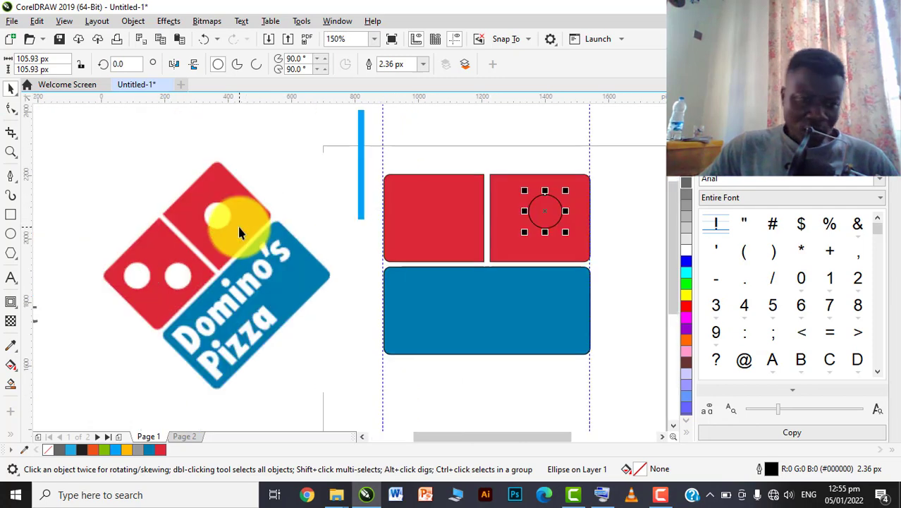
pyautogui.scroll(-1, 235, 232)
pyautogui.scroll(1, 402, 217)
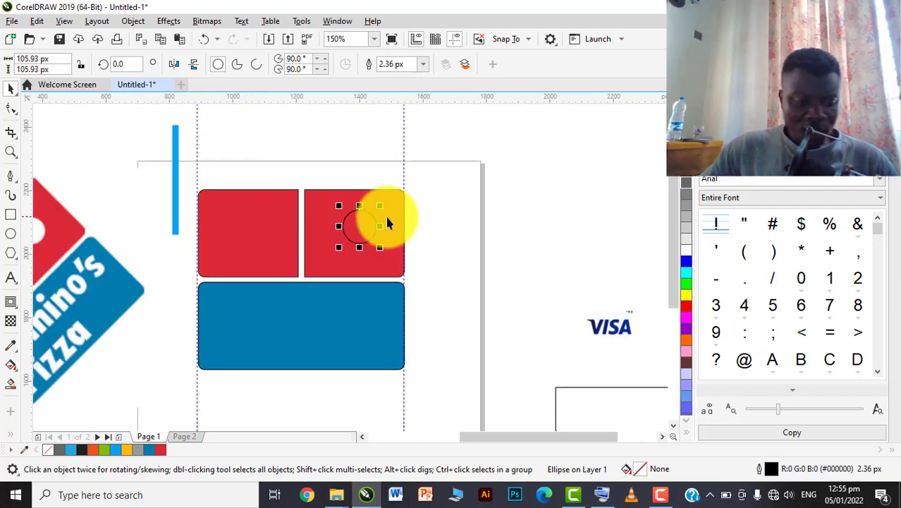
pyautogui.moveTo(368, 217); pyautogui.dragTo(383, 202)
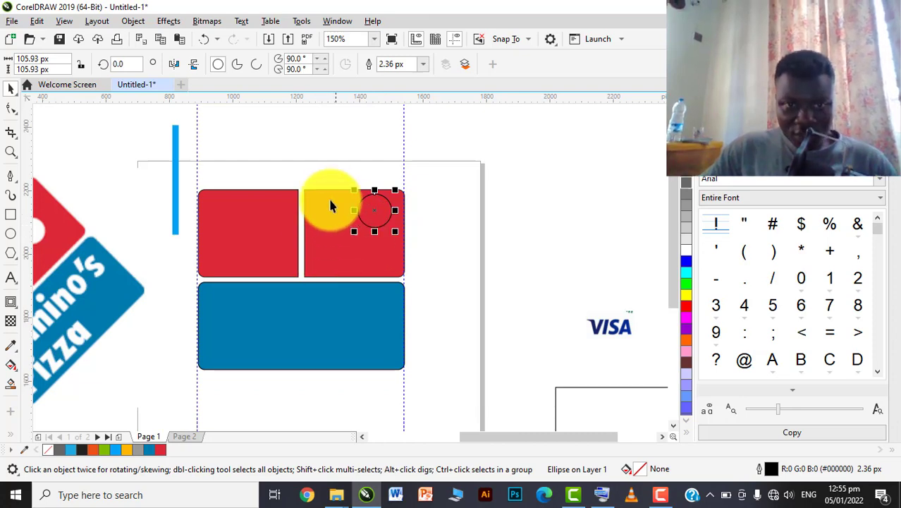
# - Align the circle horizontally by centre with the right red shape using Align Centers Horizontally
pyautogui.keyDown('shift'); pyautogui.click(335, 218); pyautogui.keyUp('shift')
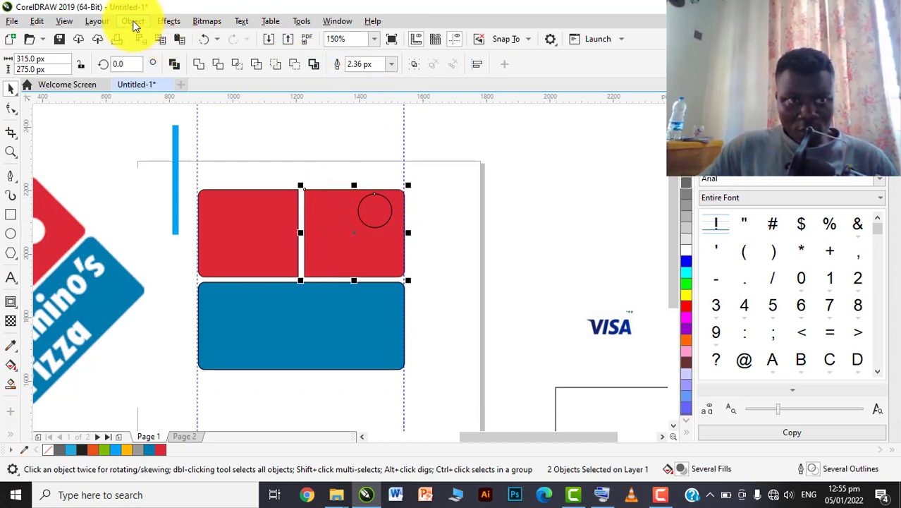
pyautogui.click(107, 22)
pyautogui.click(73, 23)
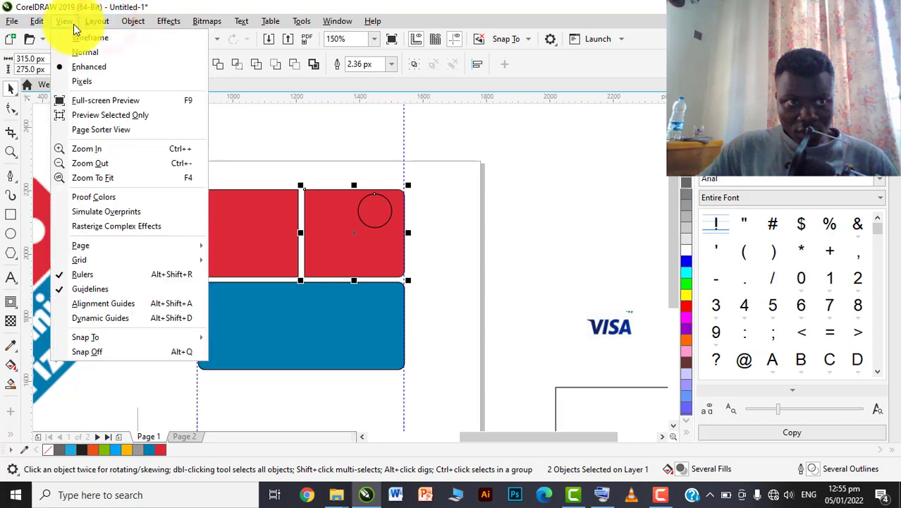
pyautogui.click(117, 25)
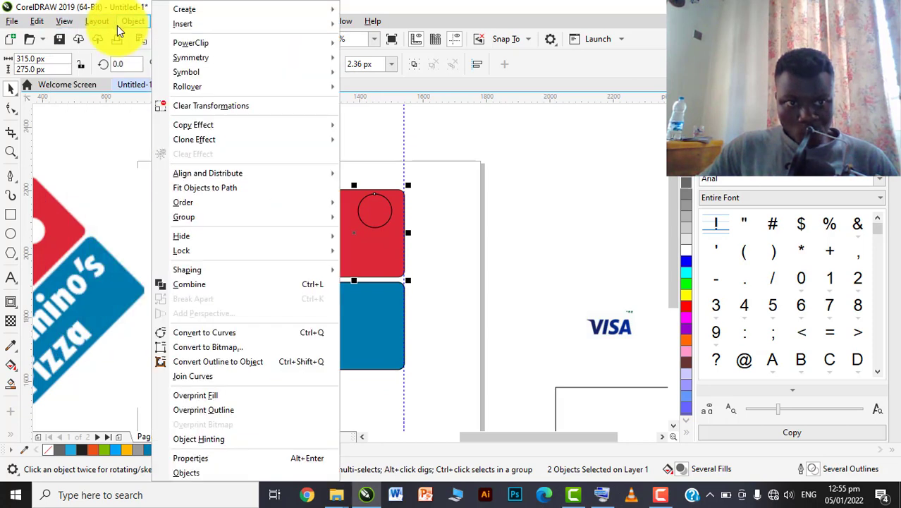
pyautogui.click(220, 173)
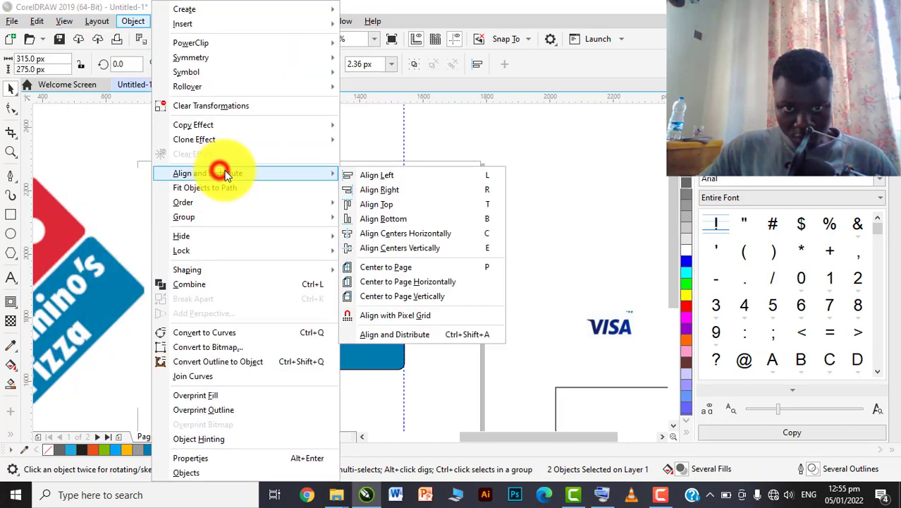
pyautogui.click(379, 233)
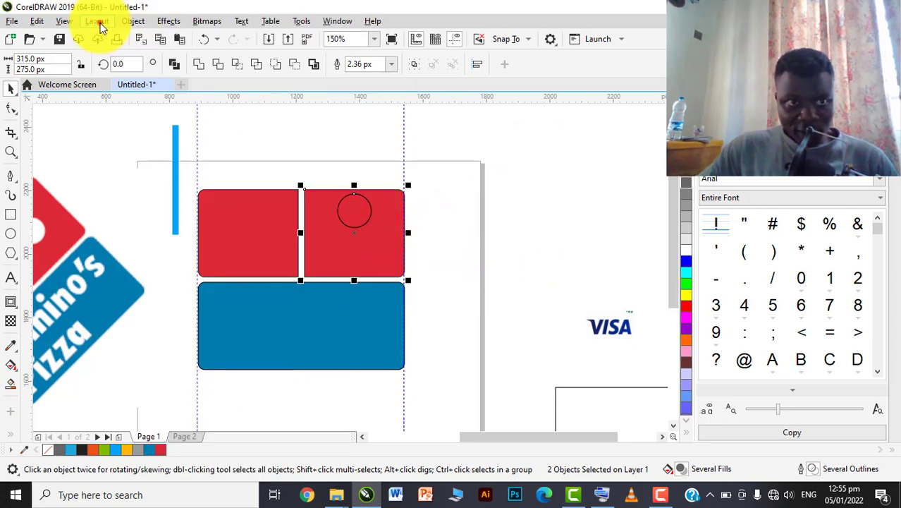
# - Align the circle vertically by centre with the right red shape
pyautogui.click(101, 26)
pyautogui.click(236, 174)
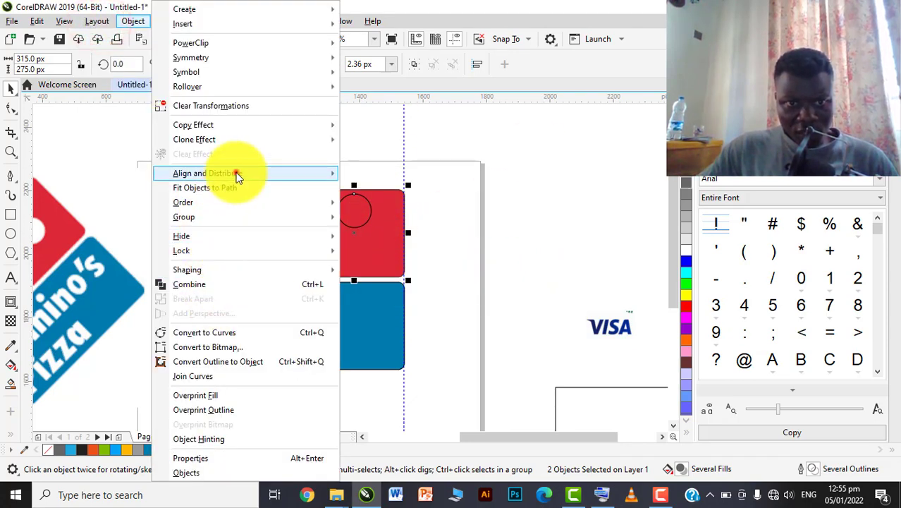
pyautogui.click(444, 233)
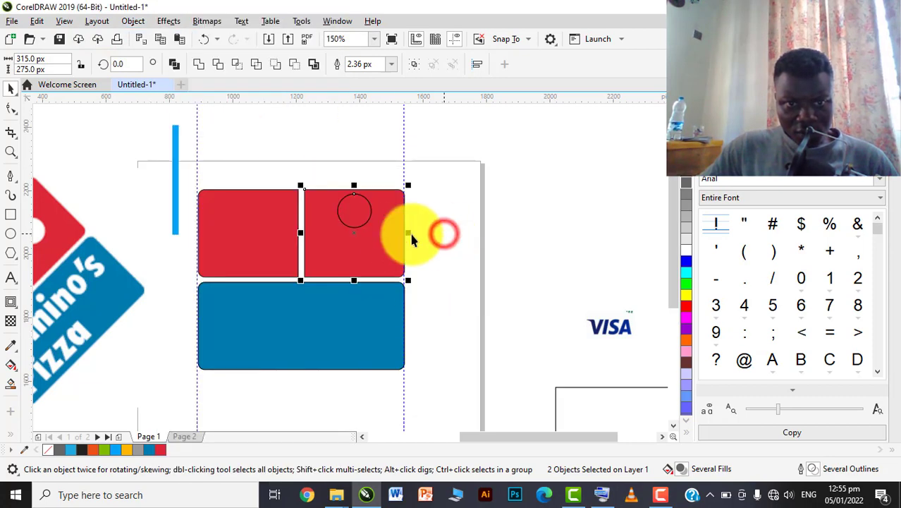
pyautogui.click(446, 197)
pyautogui.click(352, 207)
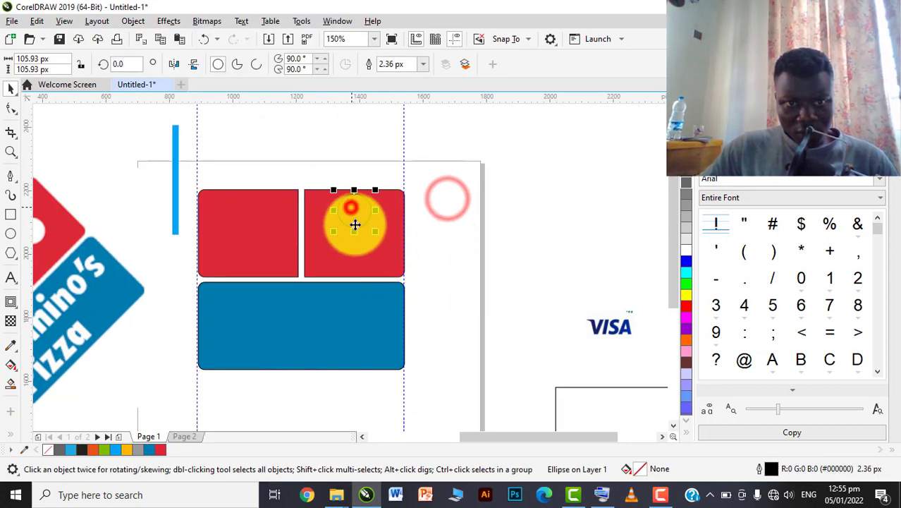
pyautogui.keyDown('shift'); pyautogui.click(357, 250); pyautogui.keyUp('shift')
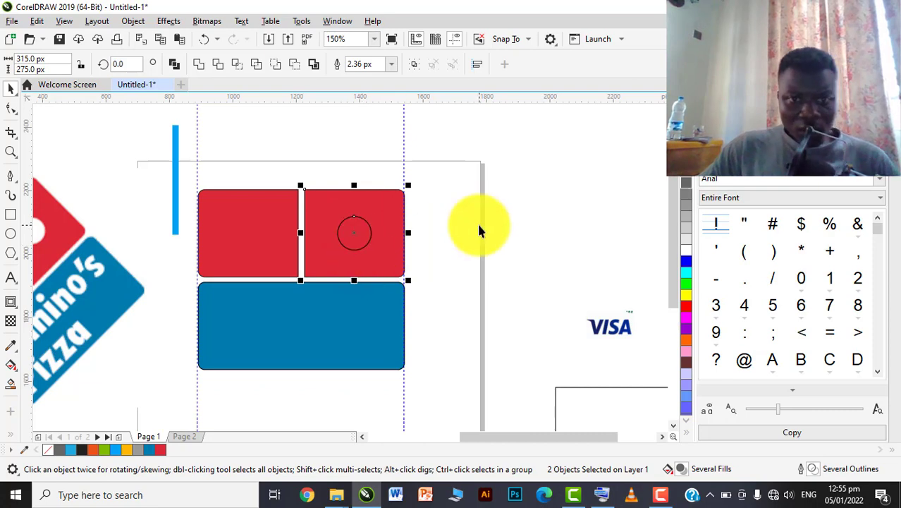
pyautogui.click(479, 223)
# - Fill the circle in the right red shape with white and remove its outline
pyautogui.click(349, 239)
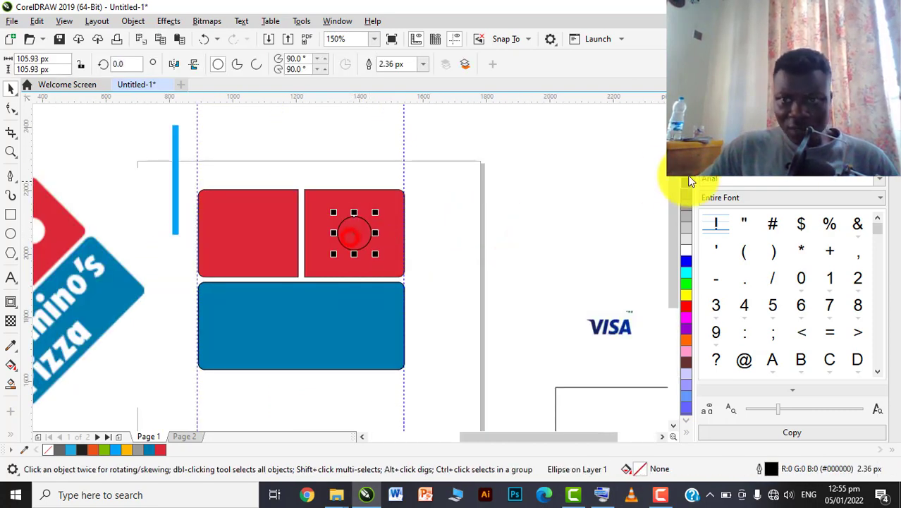
pyautogui.click(684, 250)
pyautogui.scroll(2, 338, 218)
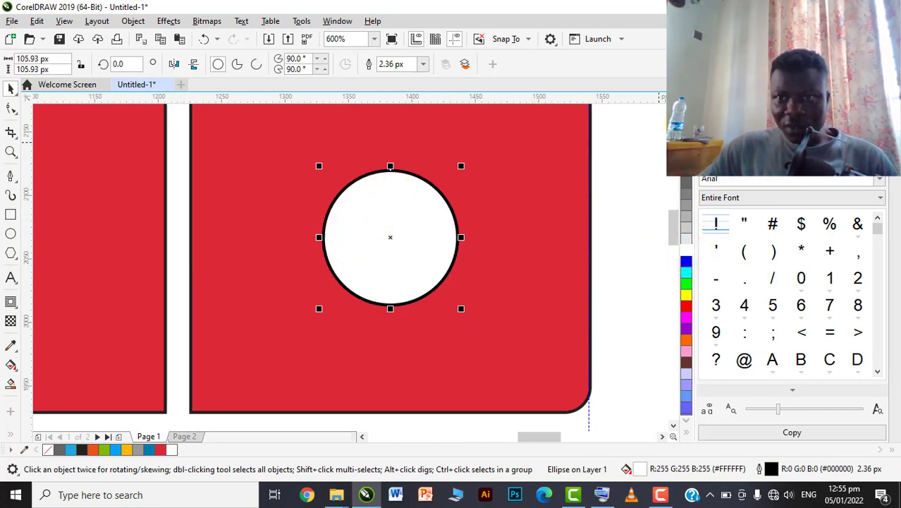
pyautogui.scroll(-2, 395, 210)
pyautogui.click(509, 177)
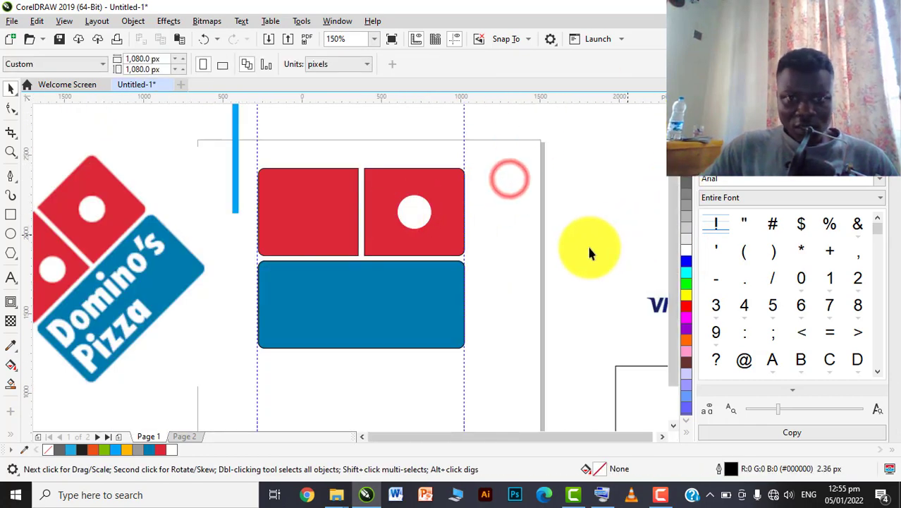
# - Duplicate the white circle twice, placing one copy near the left red shape's upper left corner and the other near its lower right
pyautogui.scroll(-1, 623, 236)
pyautogui.scroll(1, 522, 222)
pyautogui.click(523, 223)
pyautogui.hotkey('ctrl', 'd')
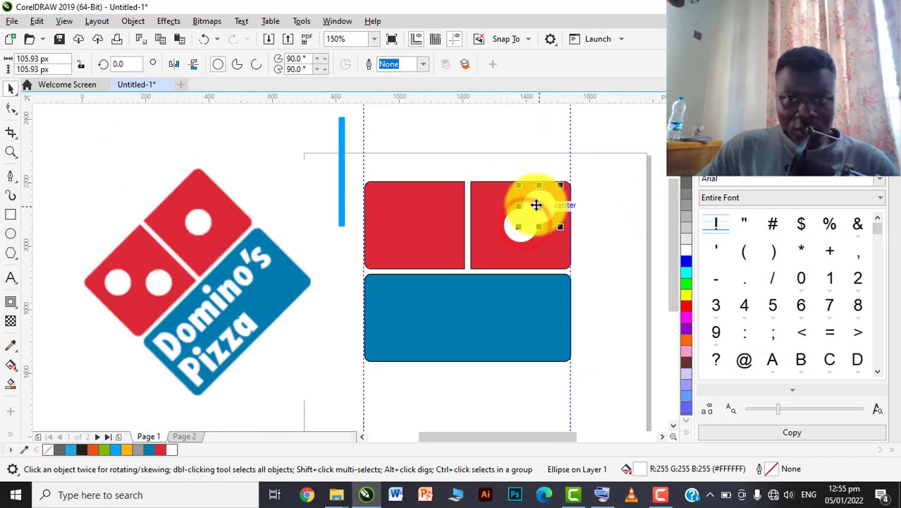
pyautogui.moveTo(537, 211); pyautogui.dragTo(392, 207)
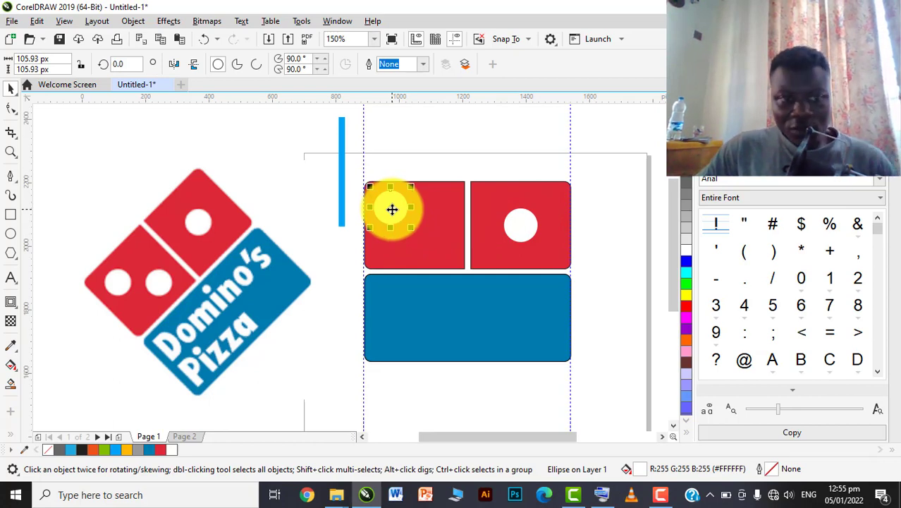
pyautogui.moveTo(395, 208); pyautogui.dragTo(437, 240)
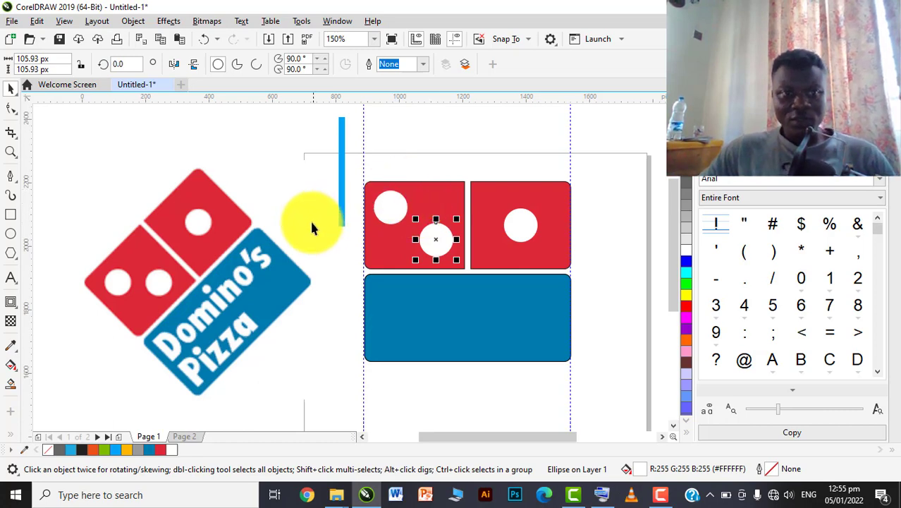
pyautogui.scroll(-1, 352, 211)
pyautogui.scroll(1, 361, 221)
pyautogui.scroll(-1, 372, 251)
pyautogui.scroll(1, 493, 268)
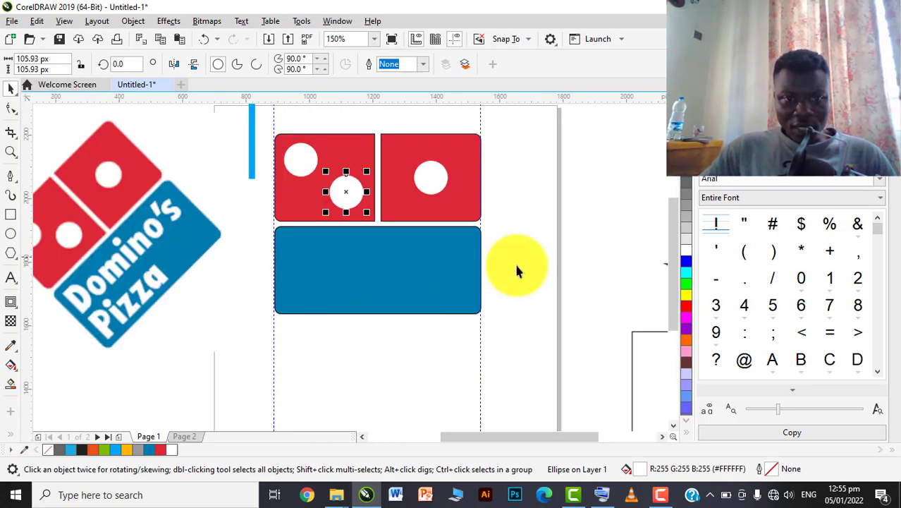
# - Add artistic text reading "Domino’s" and "Pizza" on two lines below the blue rectangle's left end
pyautogui.click(10, 276)
pyautogui.click(199, 337)
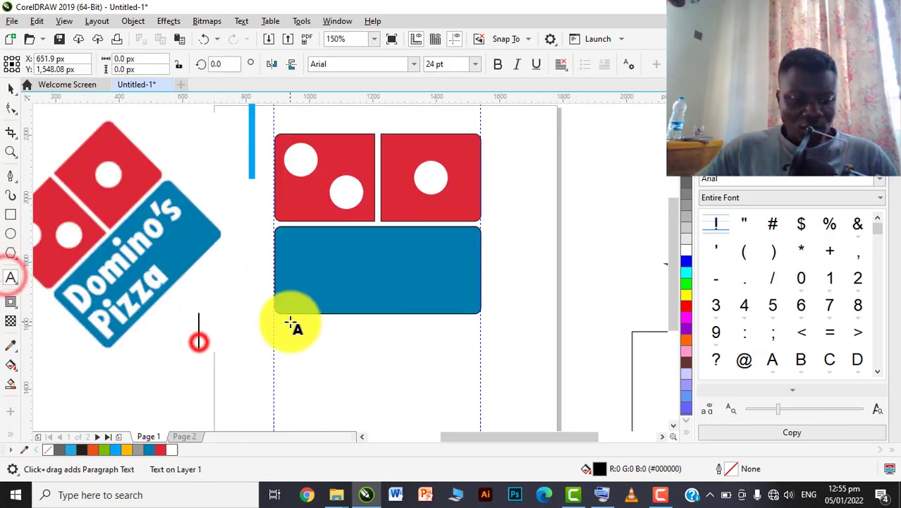
pyautogui.write('D')
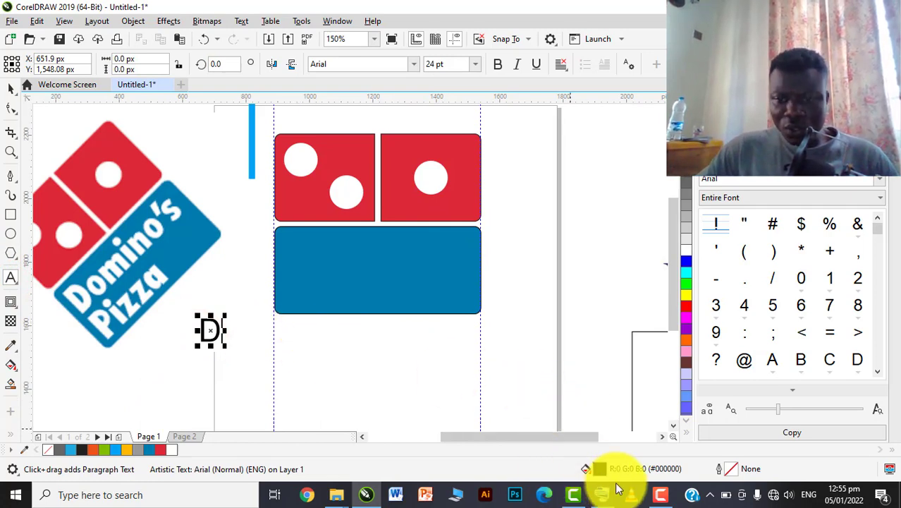
pyautogui.click(607, 497)
pyautogui.click(652, 427)
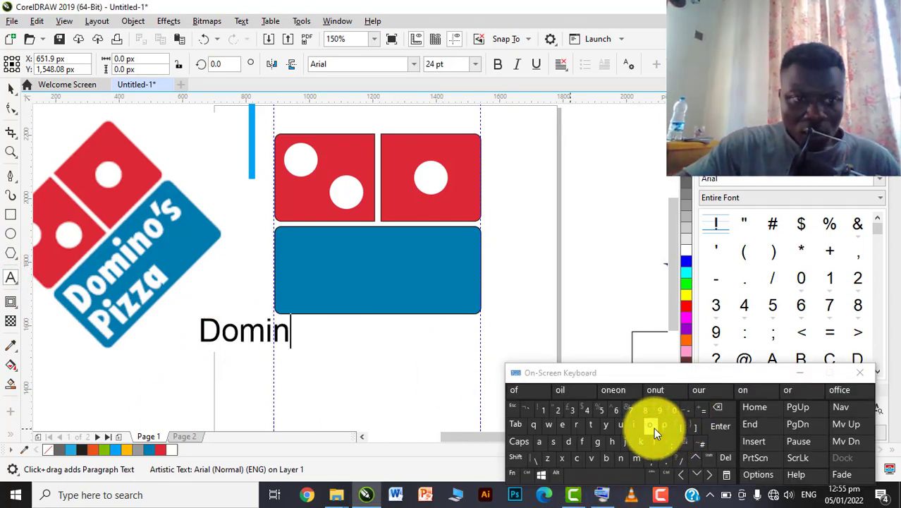
pyautogui.write('min')
pyautogui.write("o'")
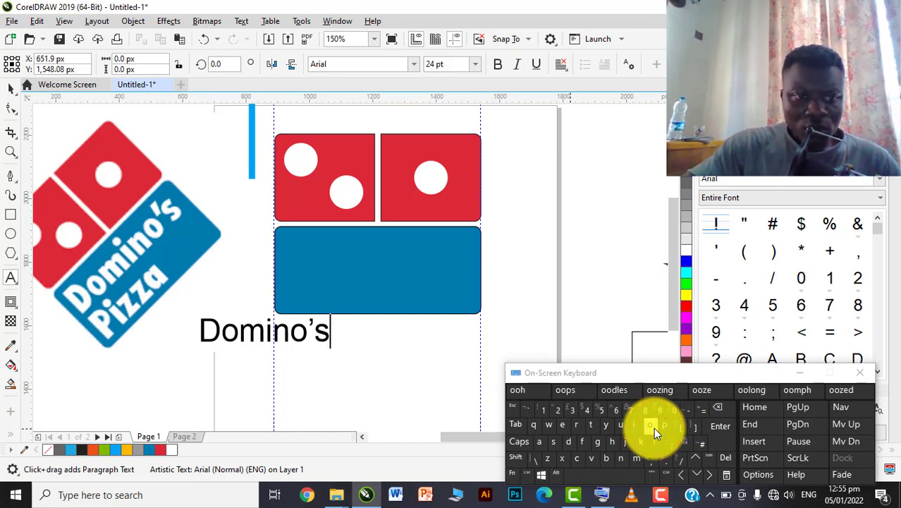
pyautogui.write('s')
pyautogui.press('Return')
pyautogui.write('i')
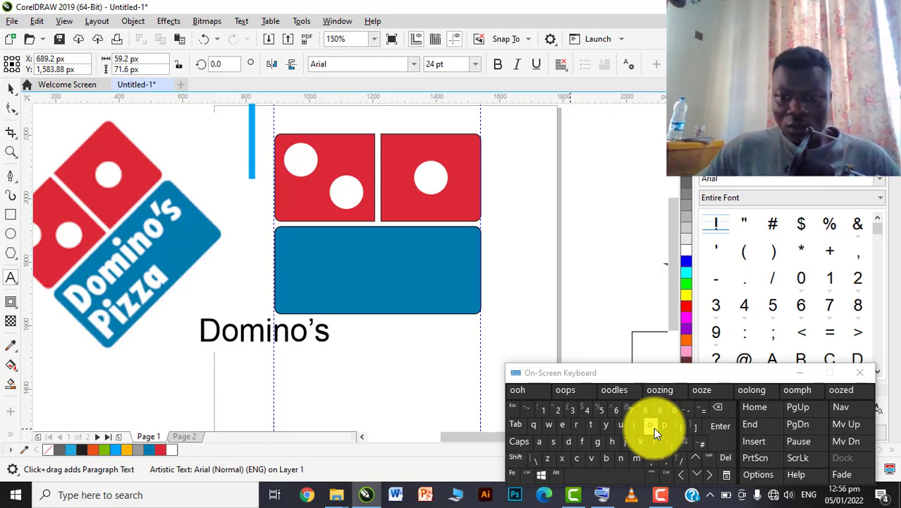
pyautogui.keyDown('shift'); pyautogui.click(666, 426); pyautogui.keyUp('shift')
pyautogui.write('izza')
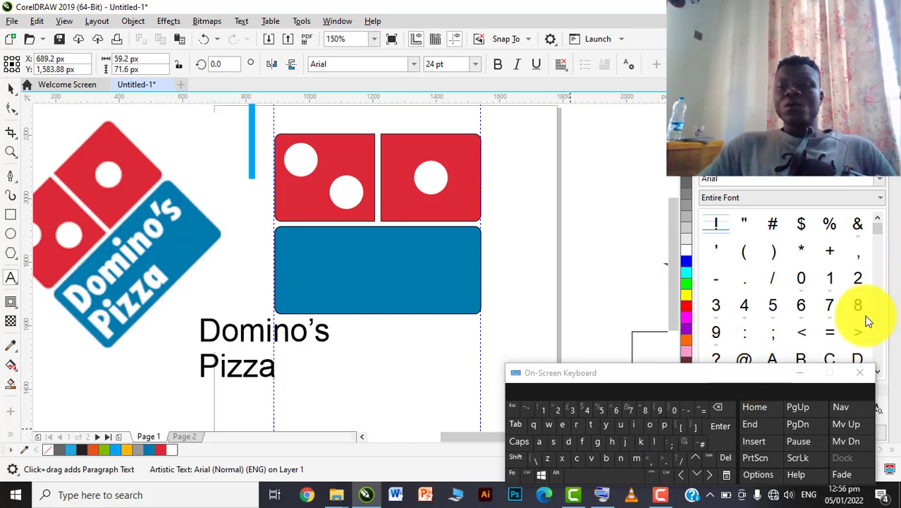
pyautogui.click(800, 372)
# - Set the text's font to Archivo Black and move the text onto the blue rectangle
pyautogui.hotkey('ctrl', 'a')
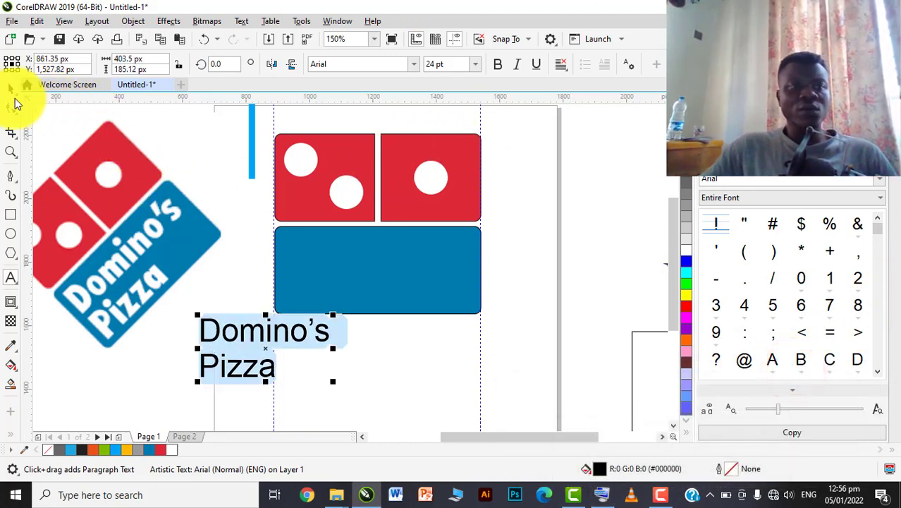
pyautogui.click(11, 87)
pyautogui.click(415, 64)
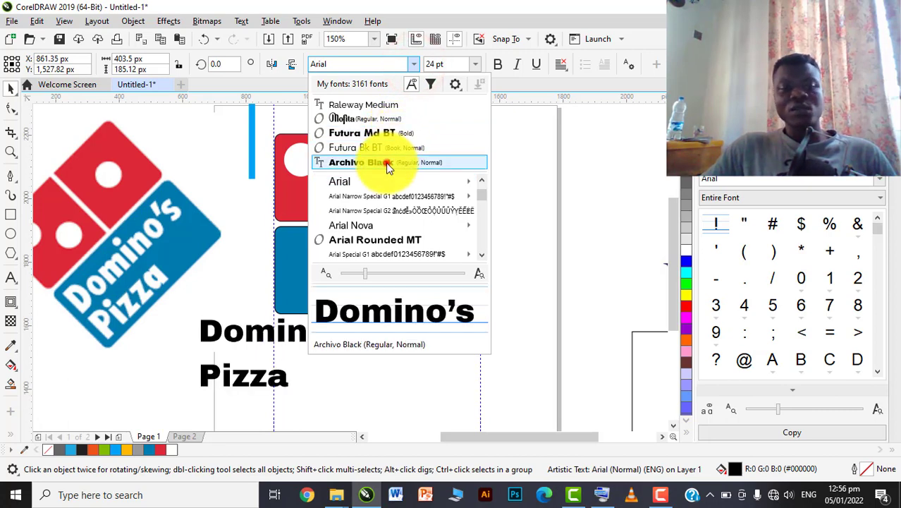
pyautogui.click(387, 163)
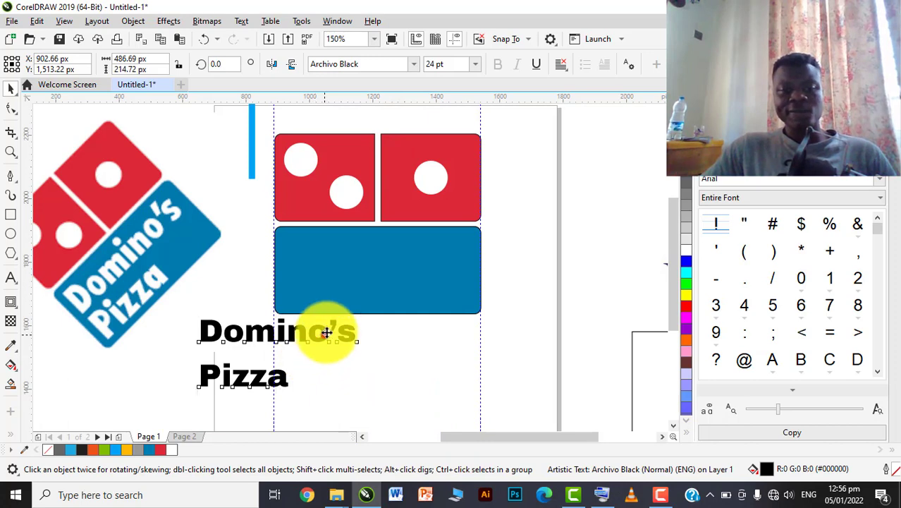
pyautogui.moveTo(326, 332); pyautogui.dragTo(429, 262)
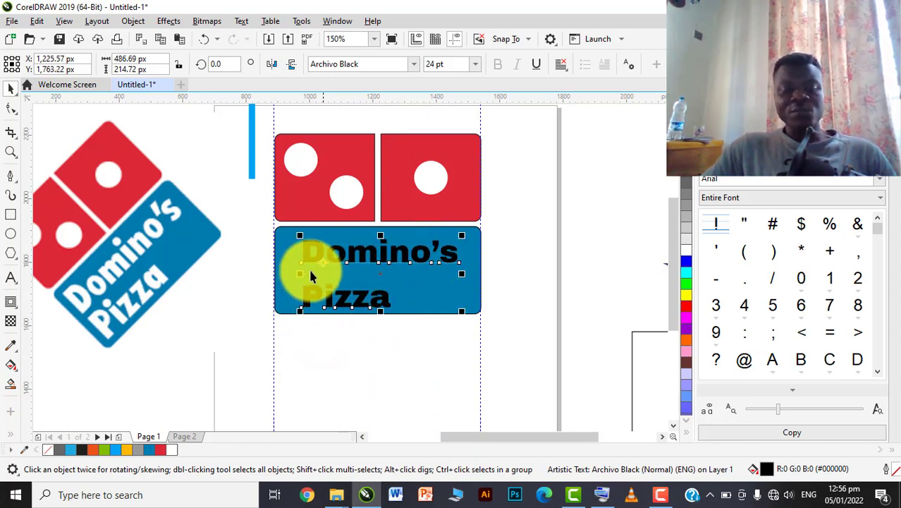
# - Set the line spacing of the two-line text to 60 %
pyautogui.scroll(2, 308, 266)
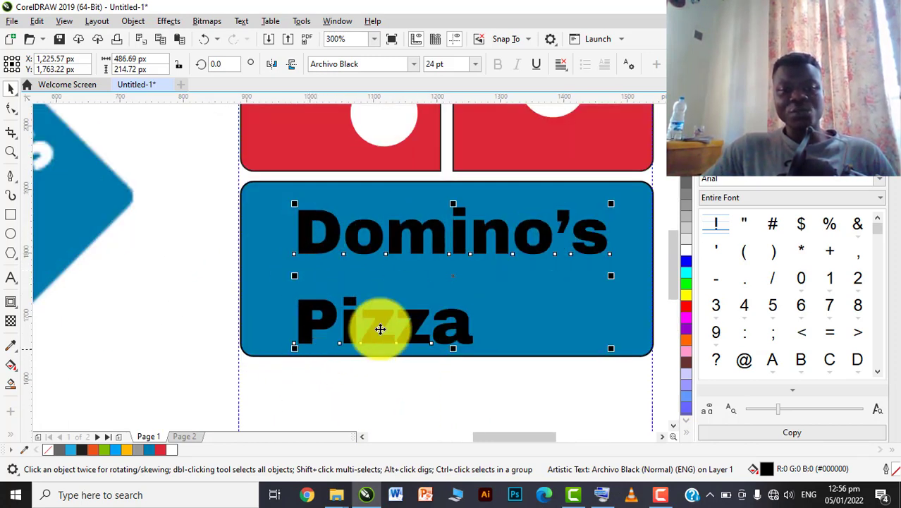
pyautogui.scroll(-3, 380, 329)
pyautogui.scroll(2, 307, 335)
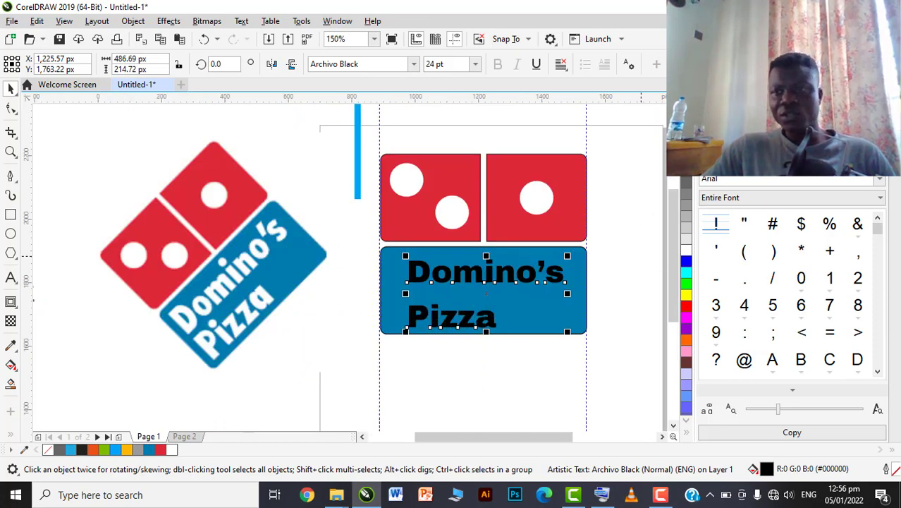
pyautogui.click(884, 84)
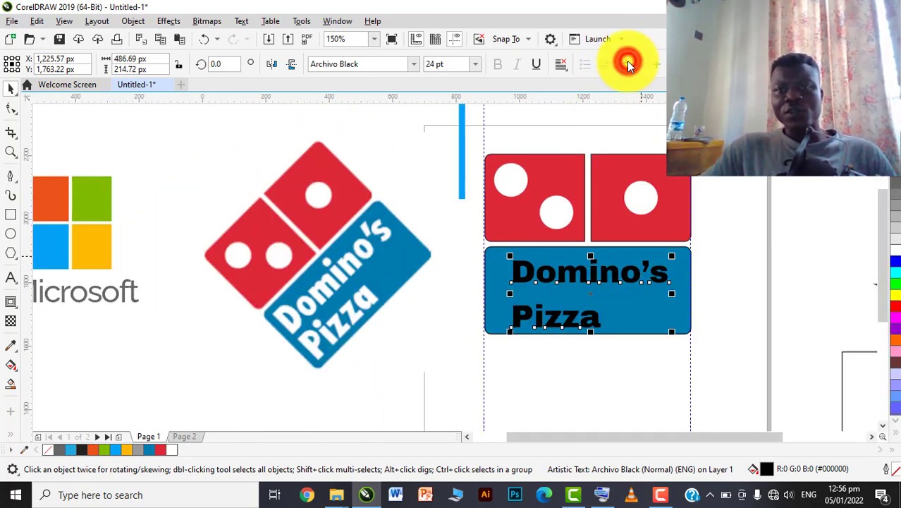
pyautogui.click(630, 65)
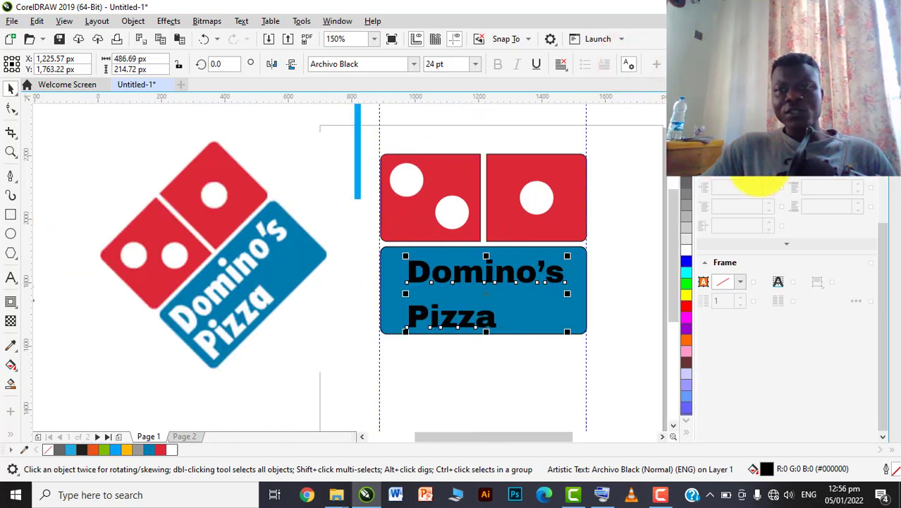
pyautogui.write('60')
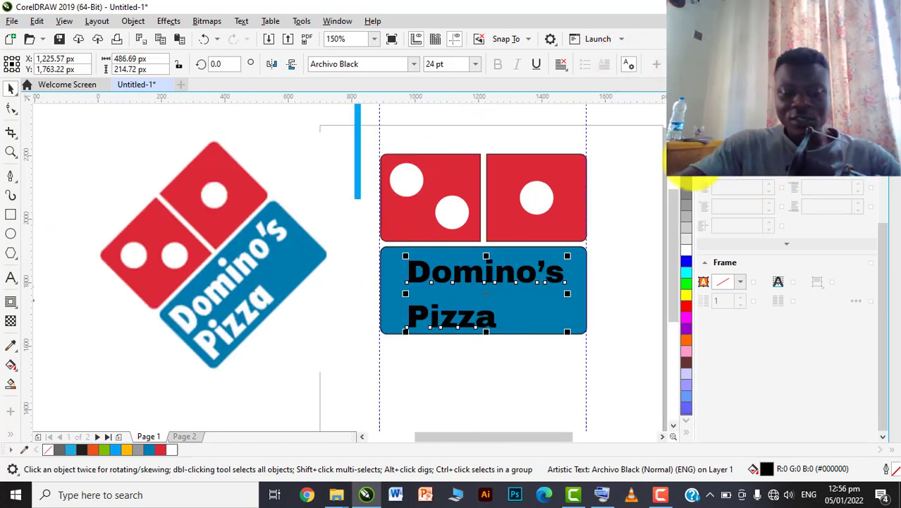
pyautogui.press('Return')
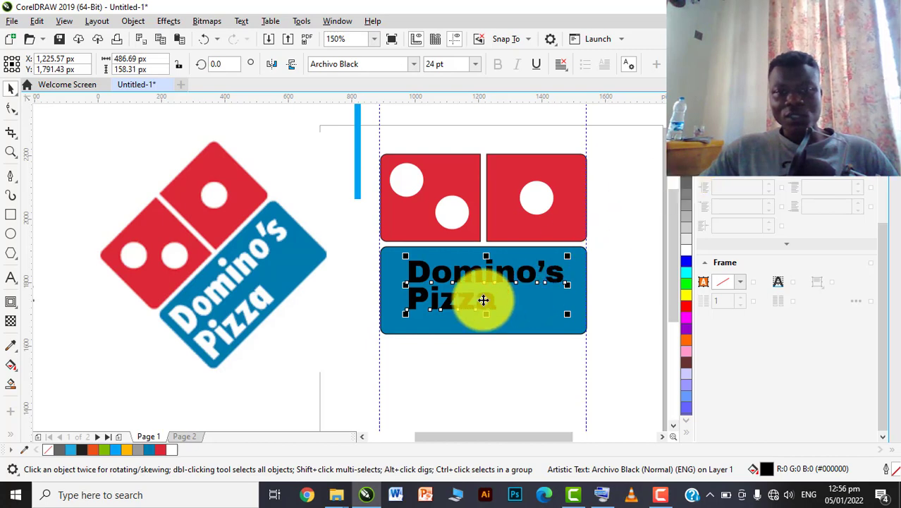
# - Shift the text slightly towards the blue rectangle's left edge and fill it with white
pyautogui.moveTo(457, 278); pyautogui.dragTo(447, 280)
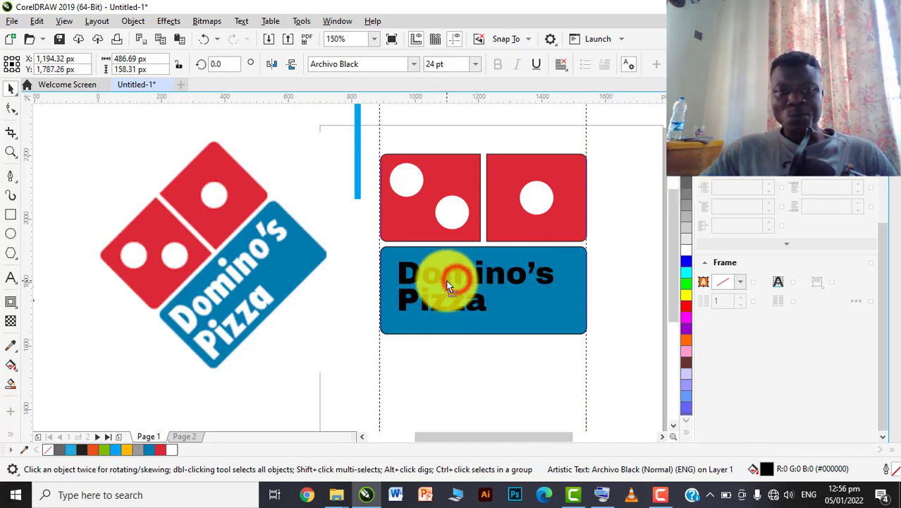
pyautogui.click(683, 247)
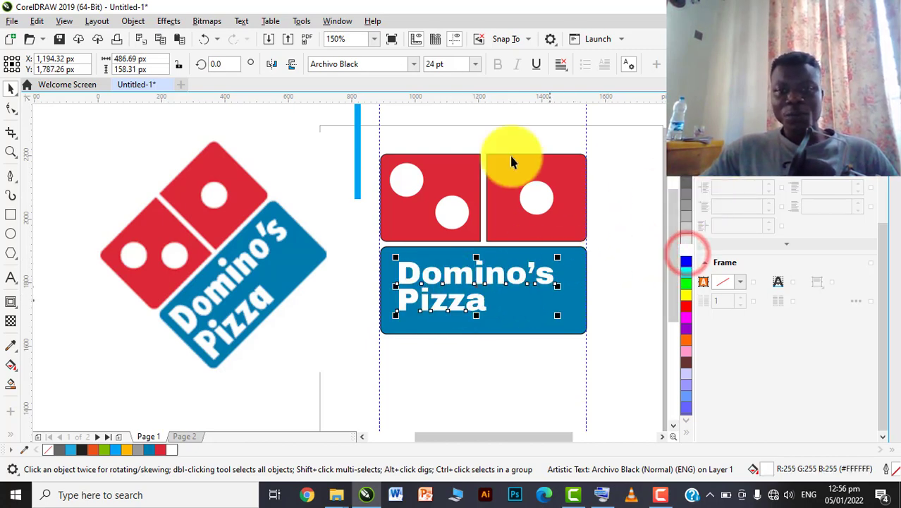
pyautogui.click(316, 165)
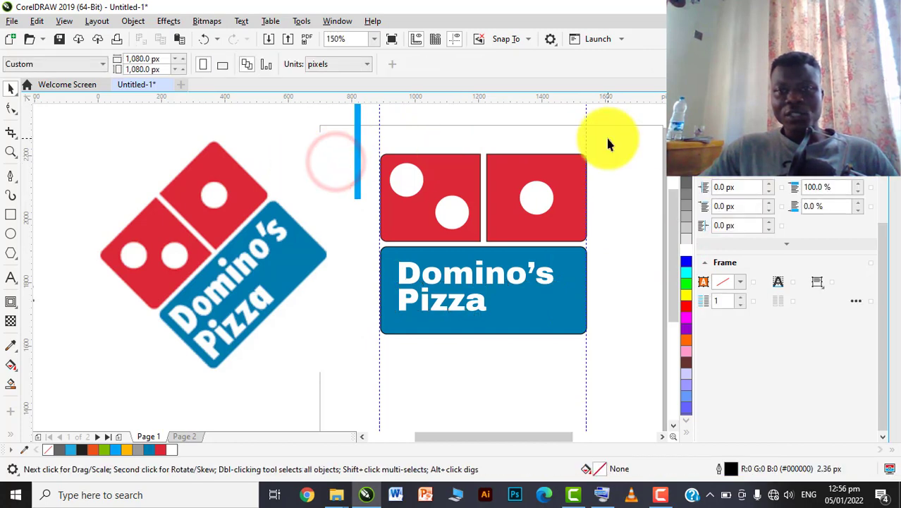
# - Remove the outlines from all parts of the redrawn Domino's logo
pyautogui.moveTo(610, 137); pyautogui.dragTo(299, 367)
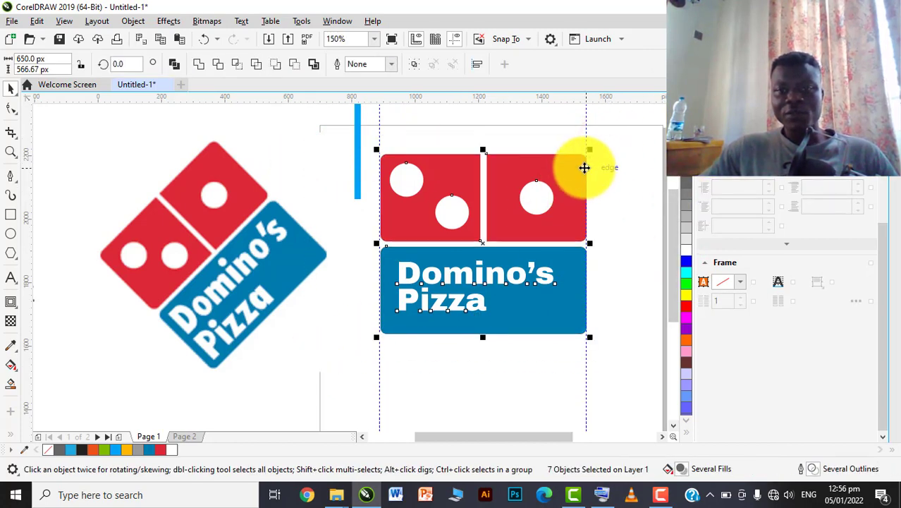
pyautogui.click(606, 155)
pyautogui.scroll(-1, 317, 252)
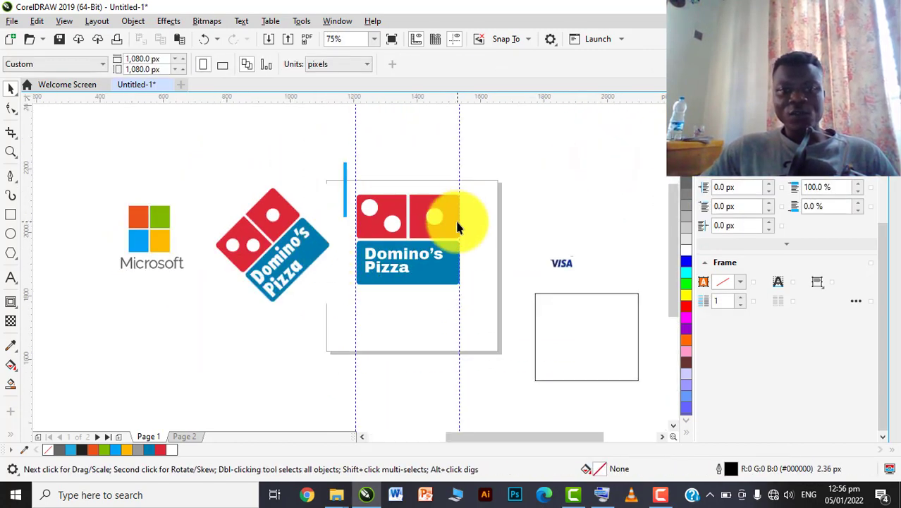
pyautogui.scroll(1, 454, 222)
pyautogui.scroll(-1, 375, 274)
# - Enlarge the "Domino’s Pizza" text to nearly span the blue rectangle's width, leaving a small margin inside its edges
pyautogui.click(374, 281)
pyautogui.scroll(1, 381, 275)
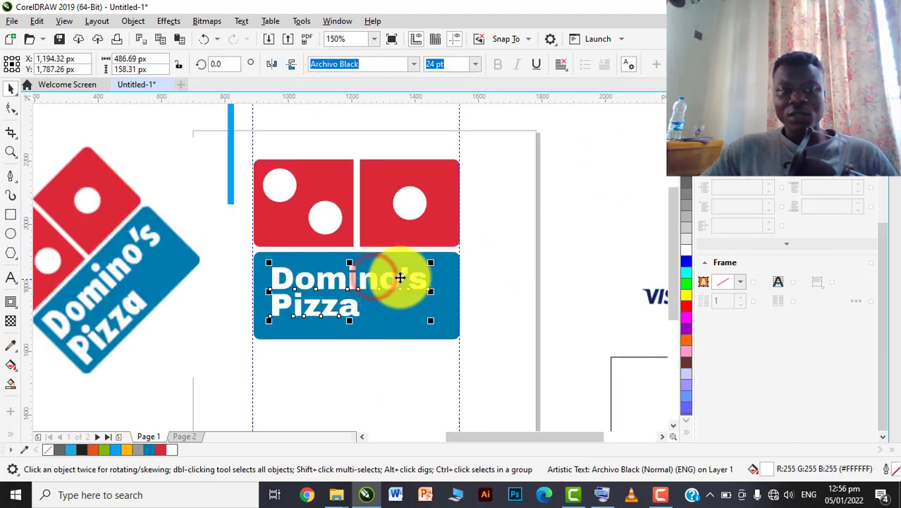
pyautogui.moveTo(433, 262); pyautogui.dragTo(457, 254)
pyautogui.moveTo(391, 282); pyautogui.dragTo(393, 282)
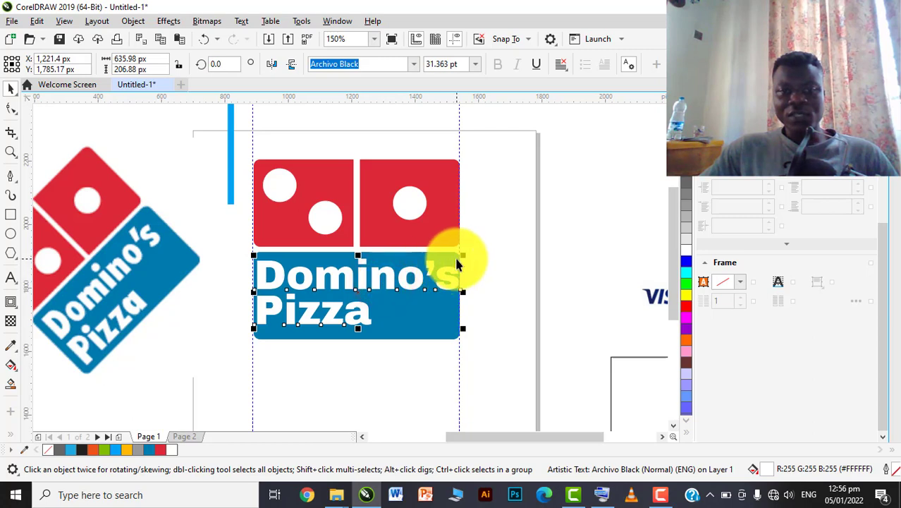
pyautogui.moveTo(462, 256); pyautogui.dragTo(459, 261)
pyautogui.click(517, 241)
# - Group all parts of the redrawn Domino's logo and rotate the group by 45 degrees
pyautogui.scroll(-2, 376, 246)
pyautogui.moveTo(438, 177); pyautogui.dragTo(295, 330)
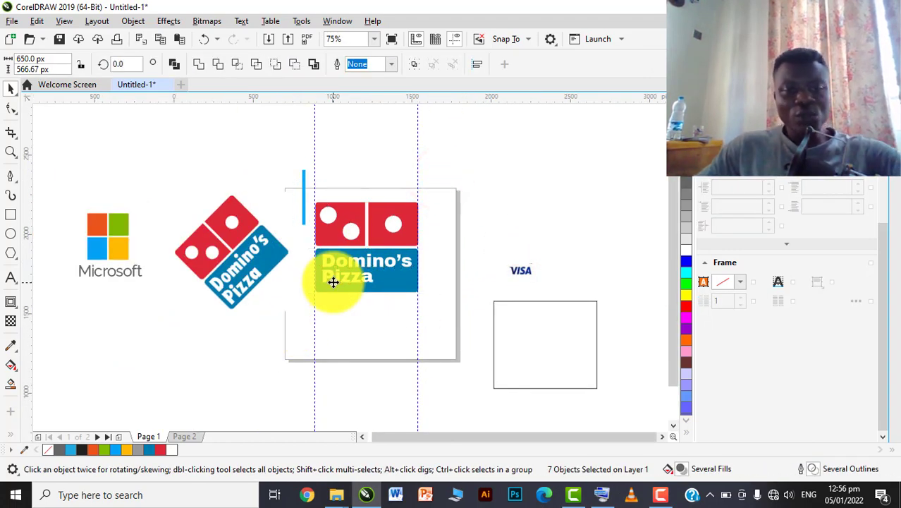
pyautogui.hotkey('ctrl', 'g')
pyautogui.click(129, 63)
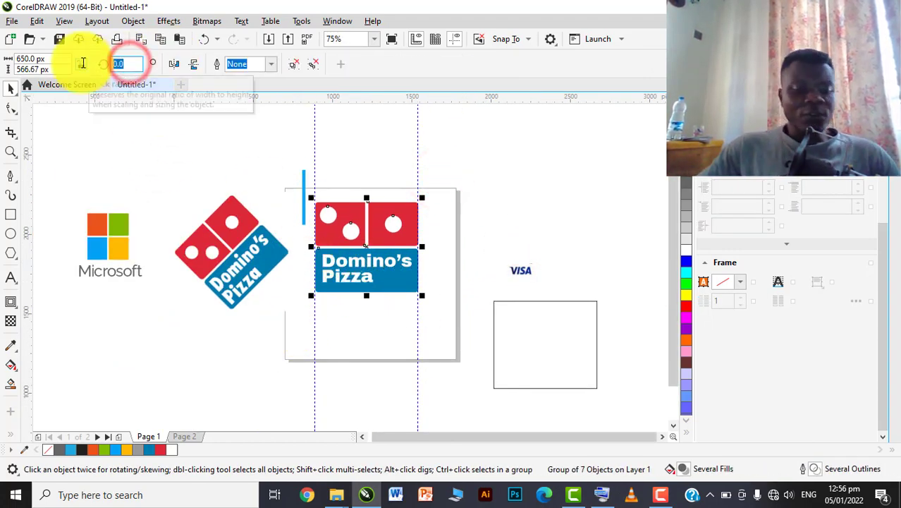
pyautogui.write('45')
pyautogui.press('Return')
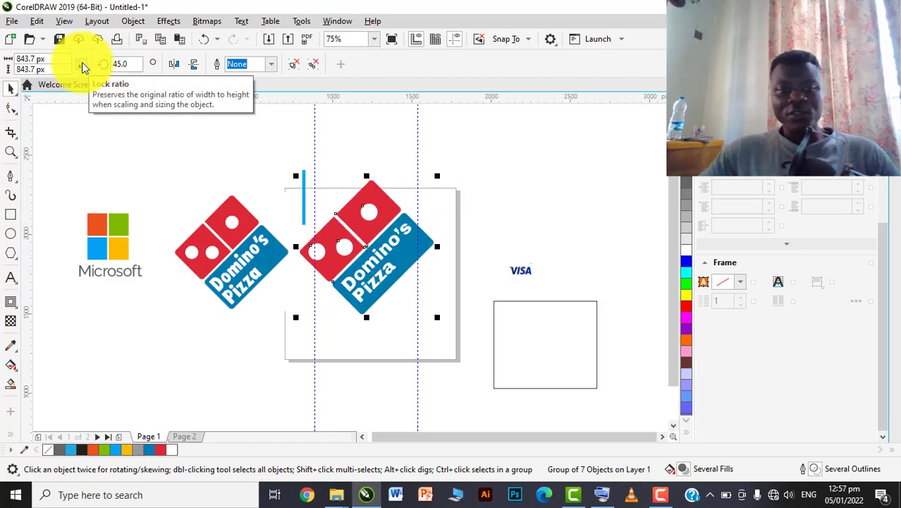
# - Delete the reference Domino's logo image beside the page and select the redrawn logo group
pyautogui.click(473, 189)
pyautogui.click(230, 226)
pyautogui.press('Delete')
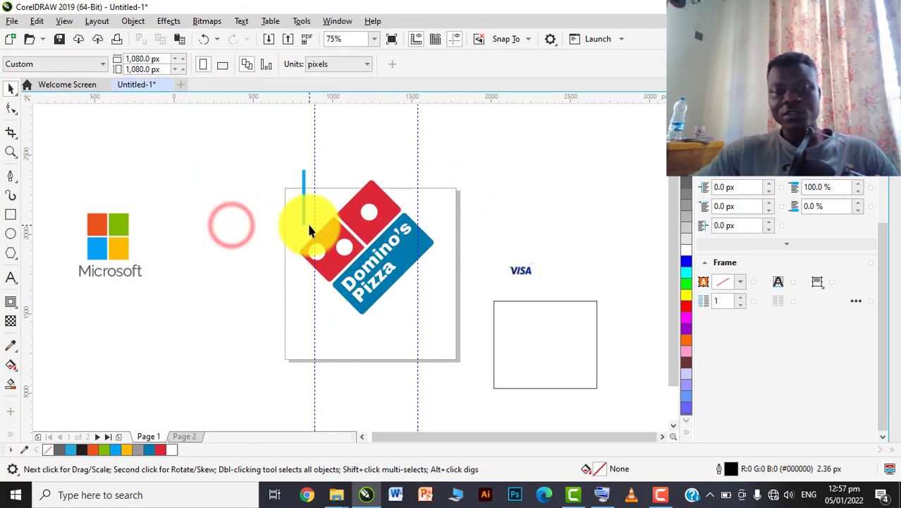
pyautogui.click(309, 227)
pyautogui.scroll(2, 372, 255)
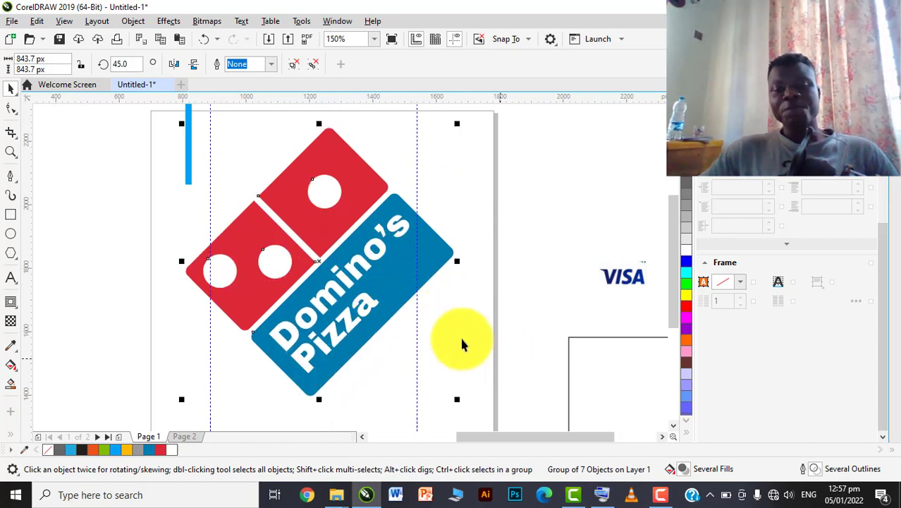
pyautogui.moveTo(653, 491)
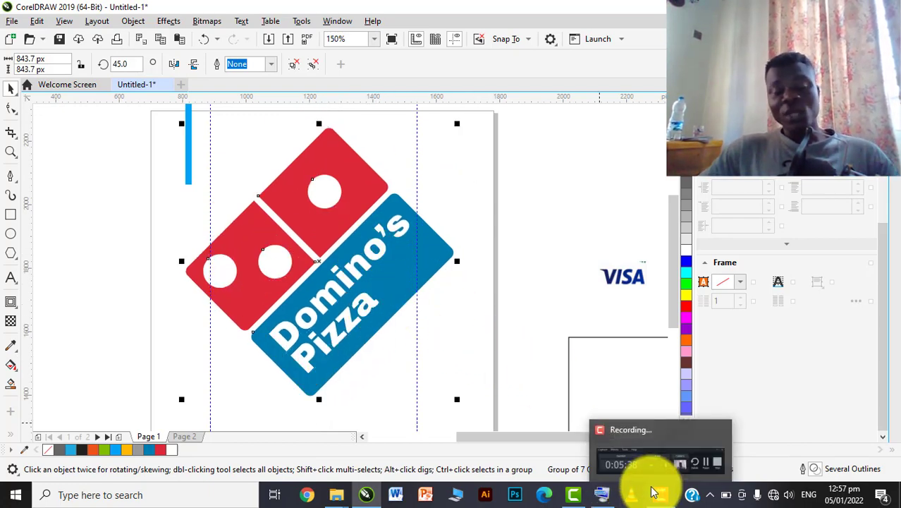
pyautogui.click(654, 491)
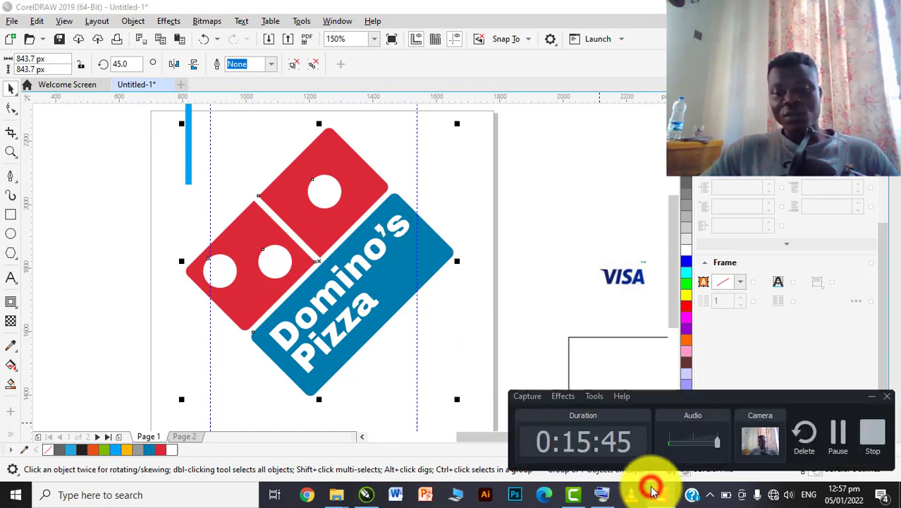